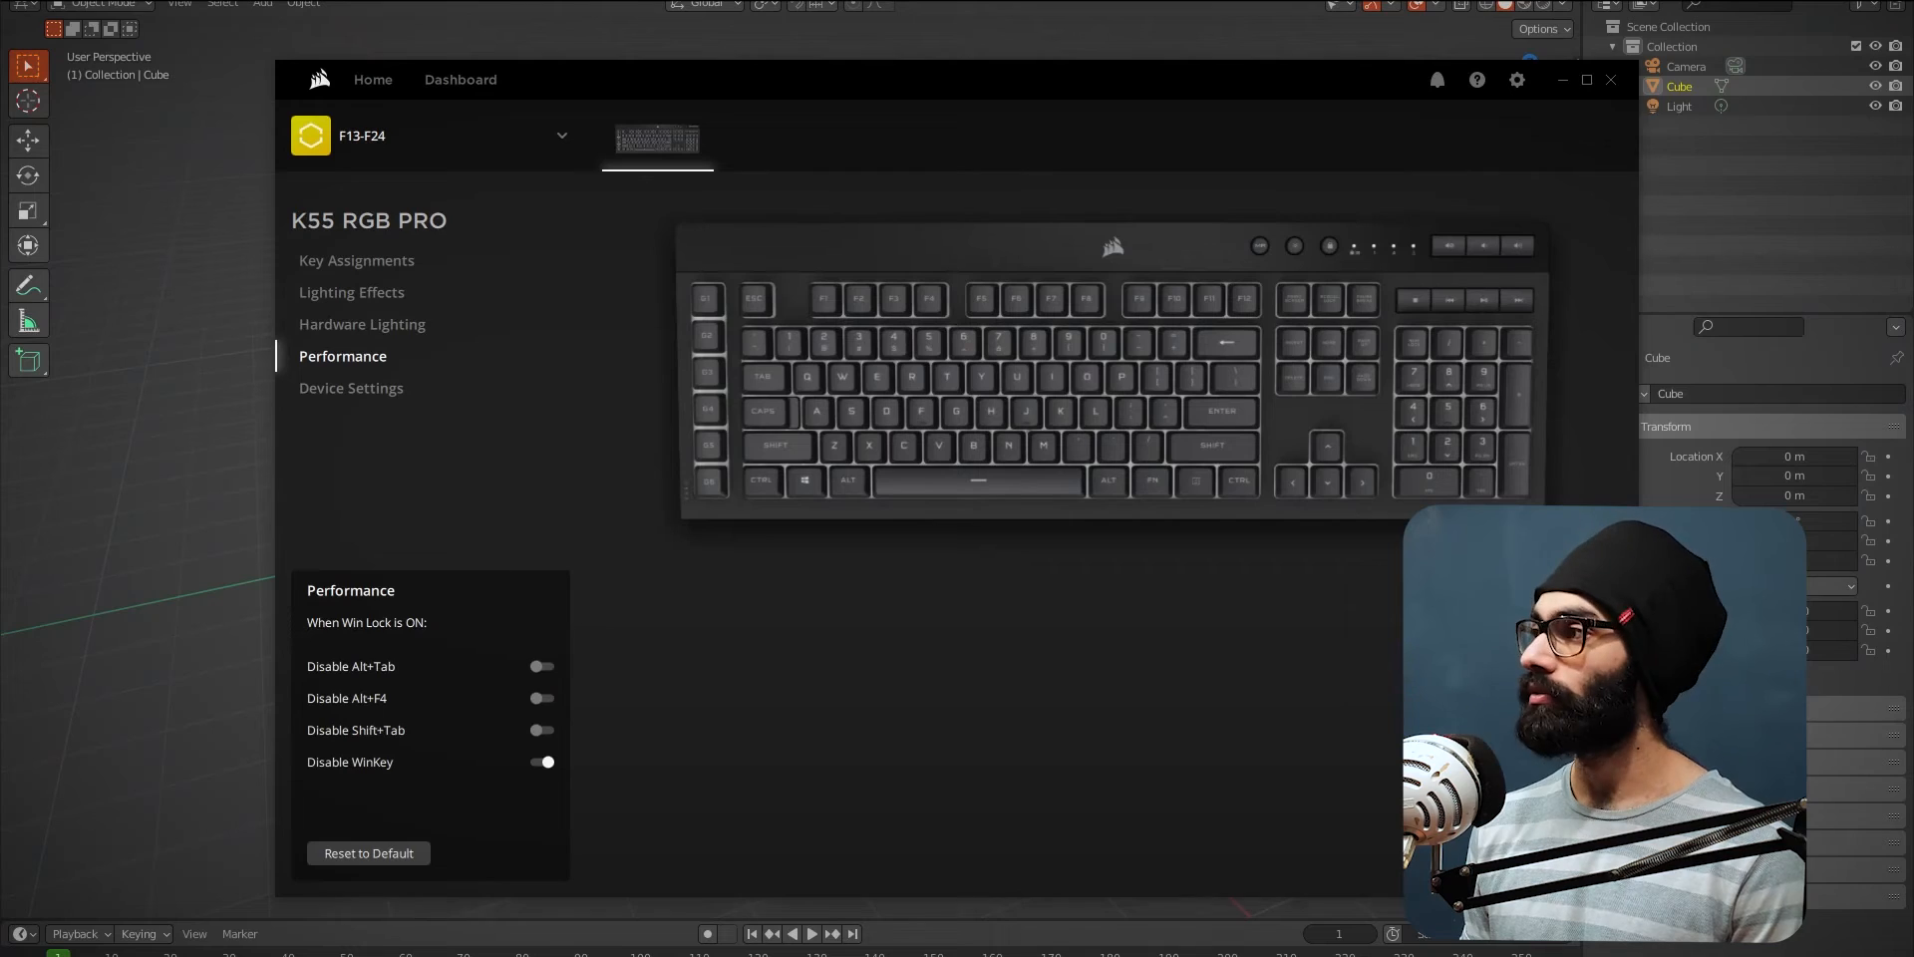
# Switch to the In The Khud notes page and read the Vlog#36 entries.
pyautogui.hotkey('alt', 'Tab')
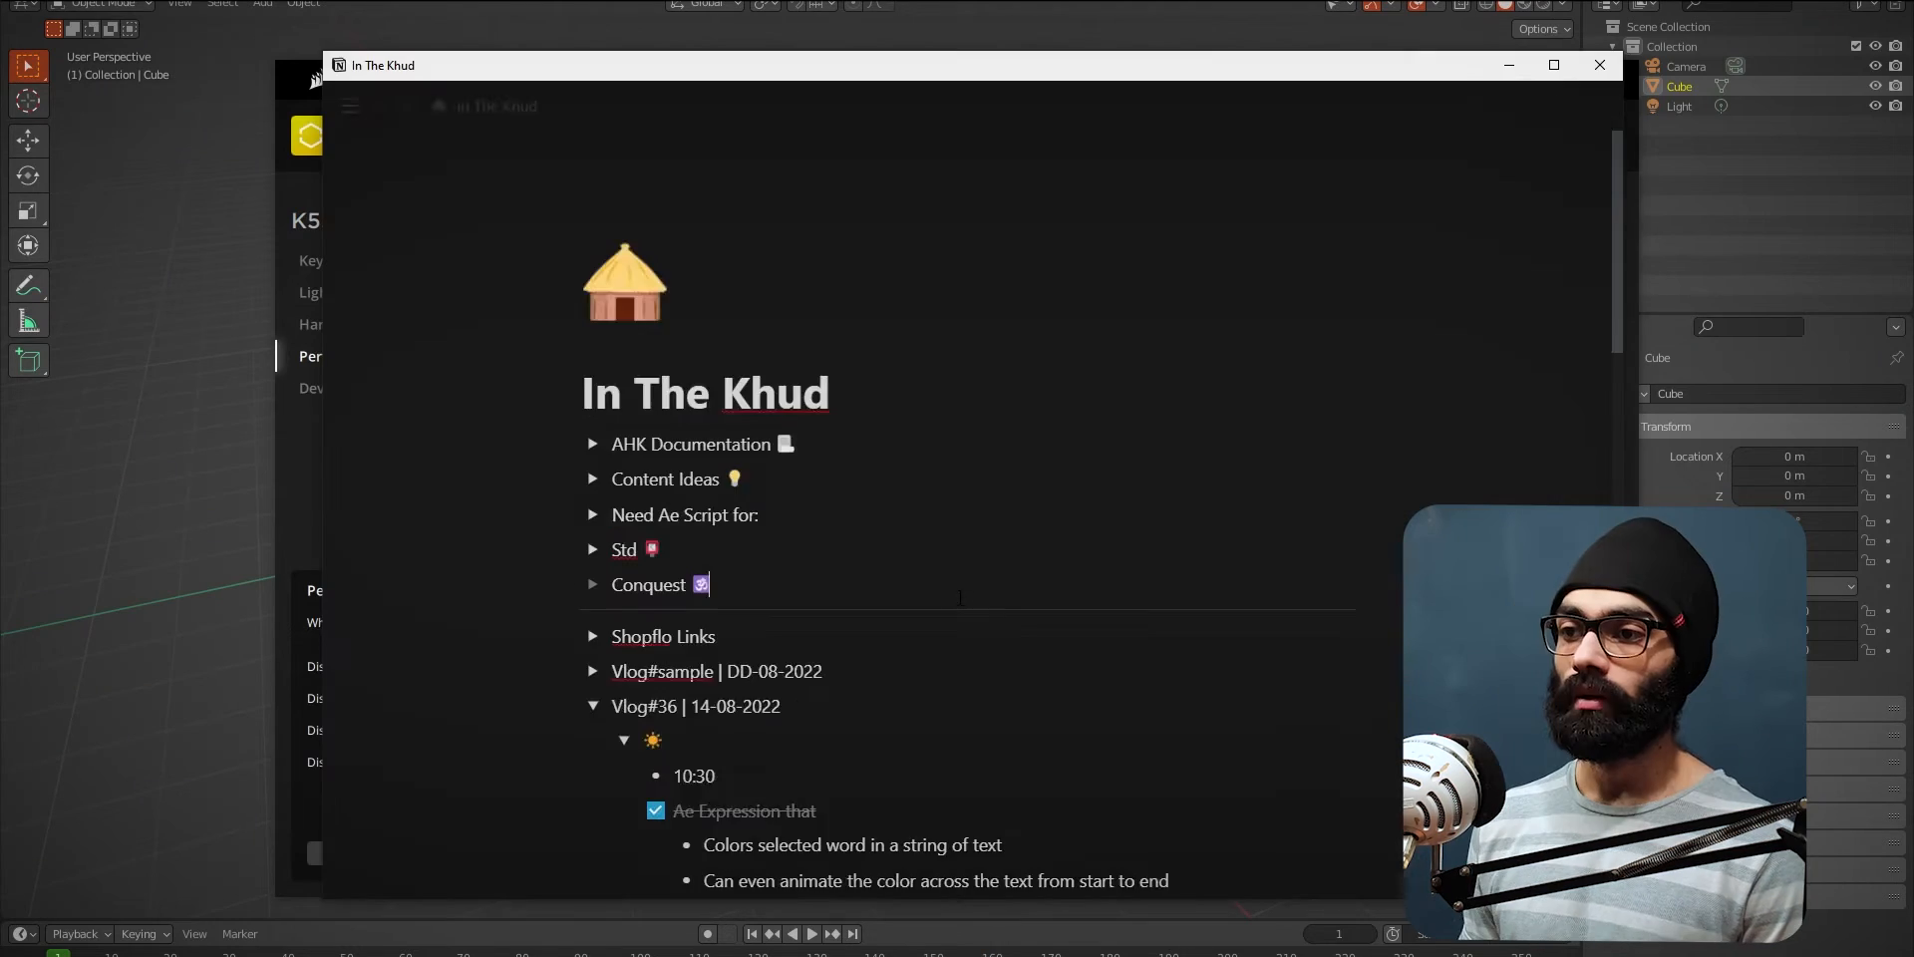
pyautogui.scroll(-2, 799, 602)
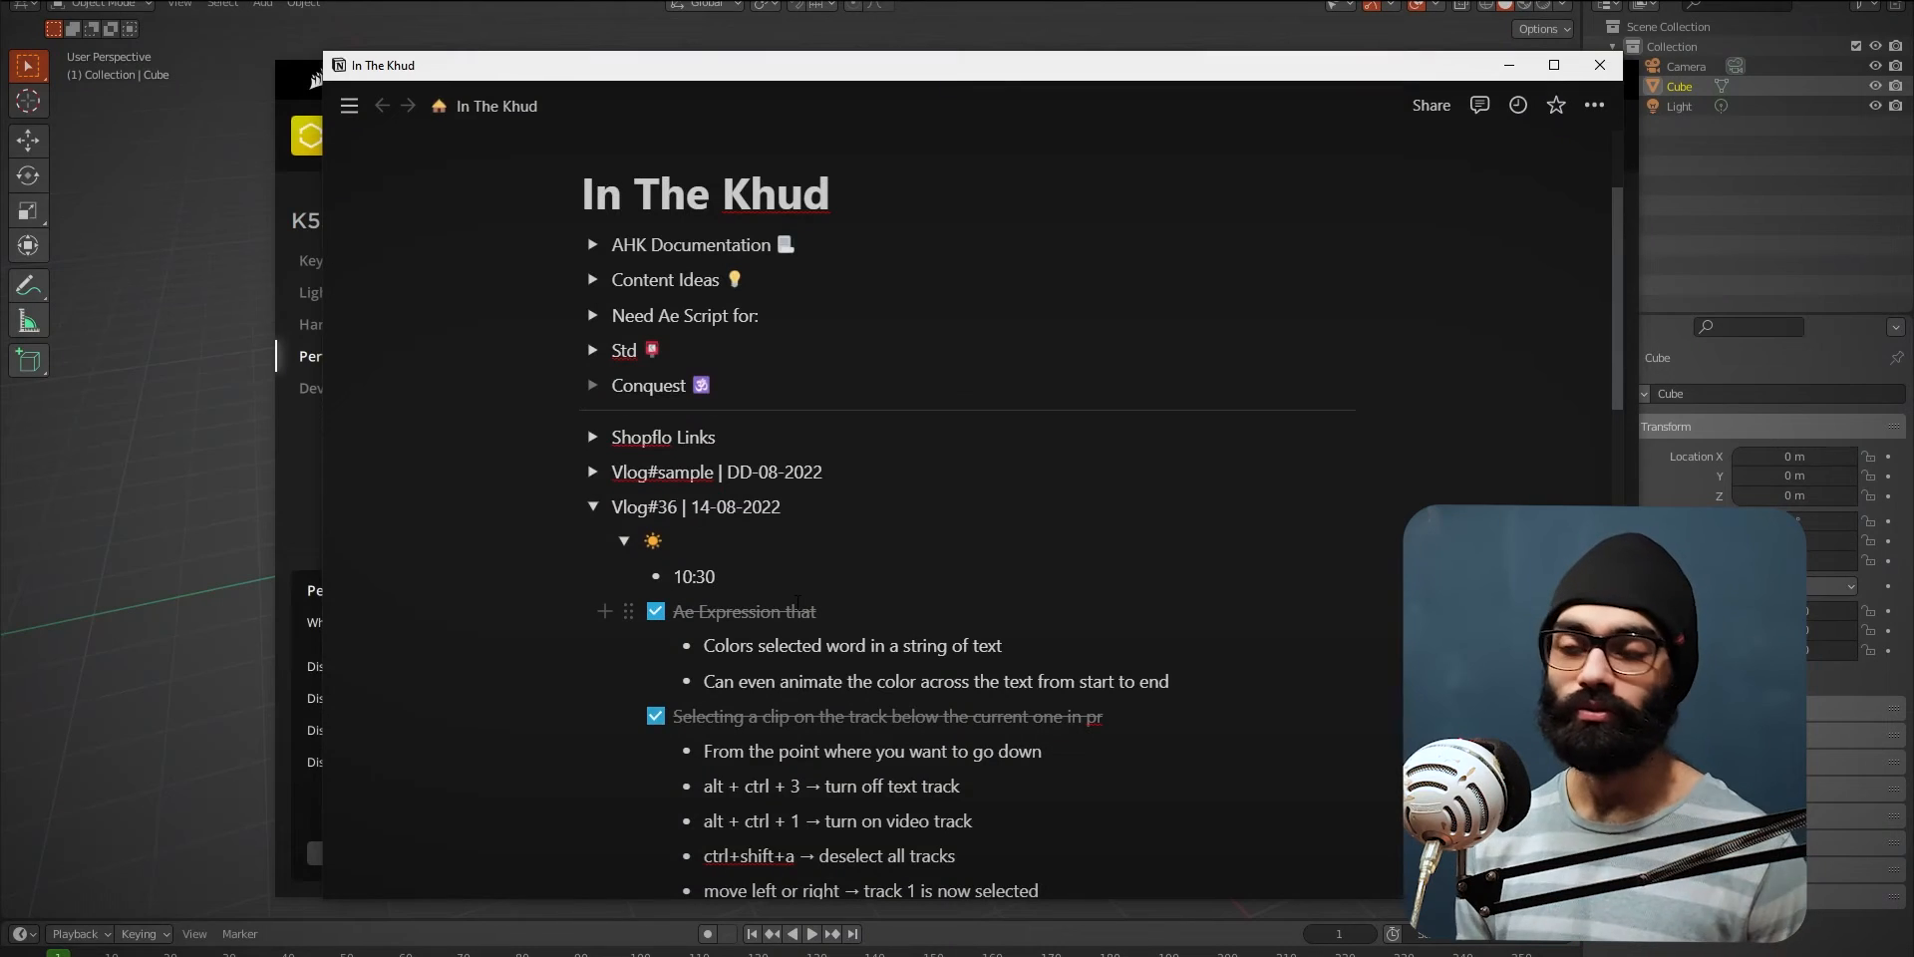
pyautogui.scroll(-2, 797, 602)
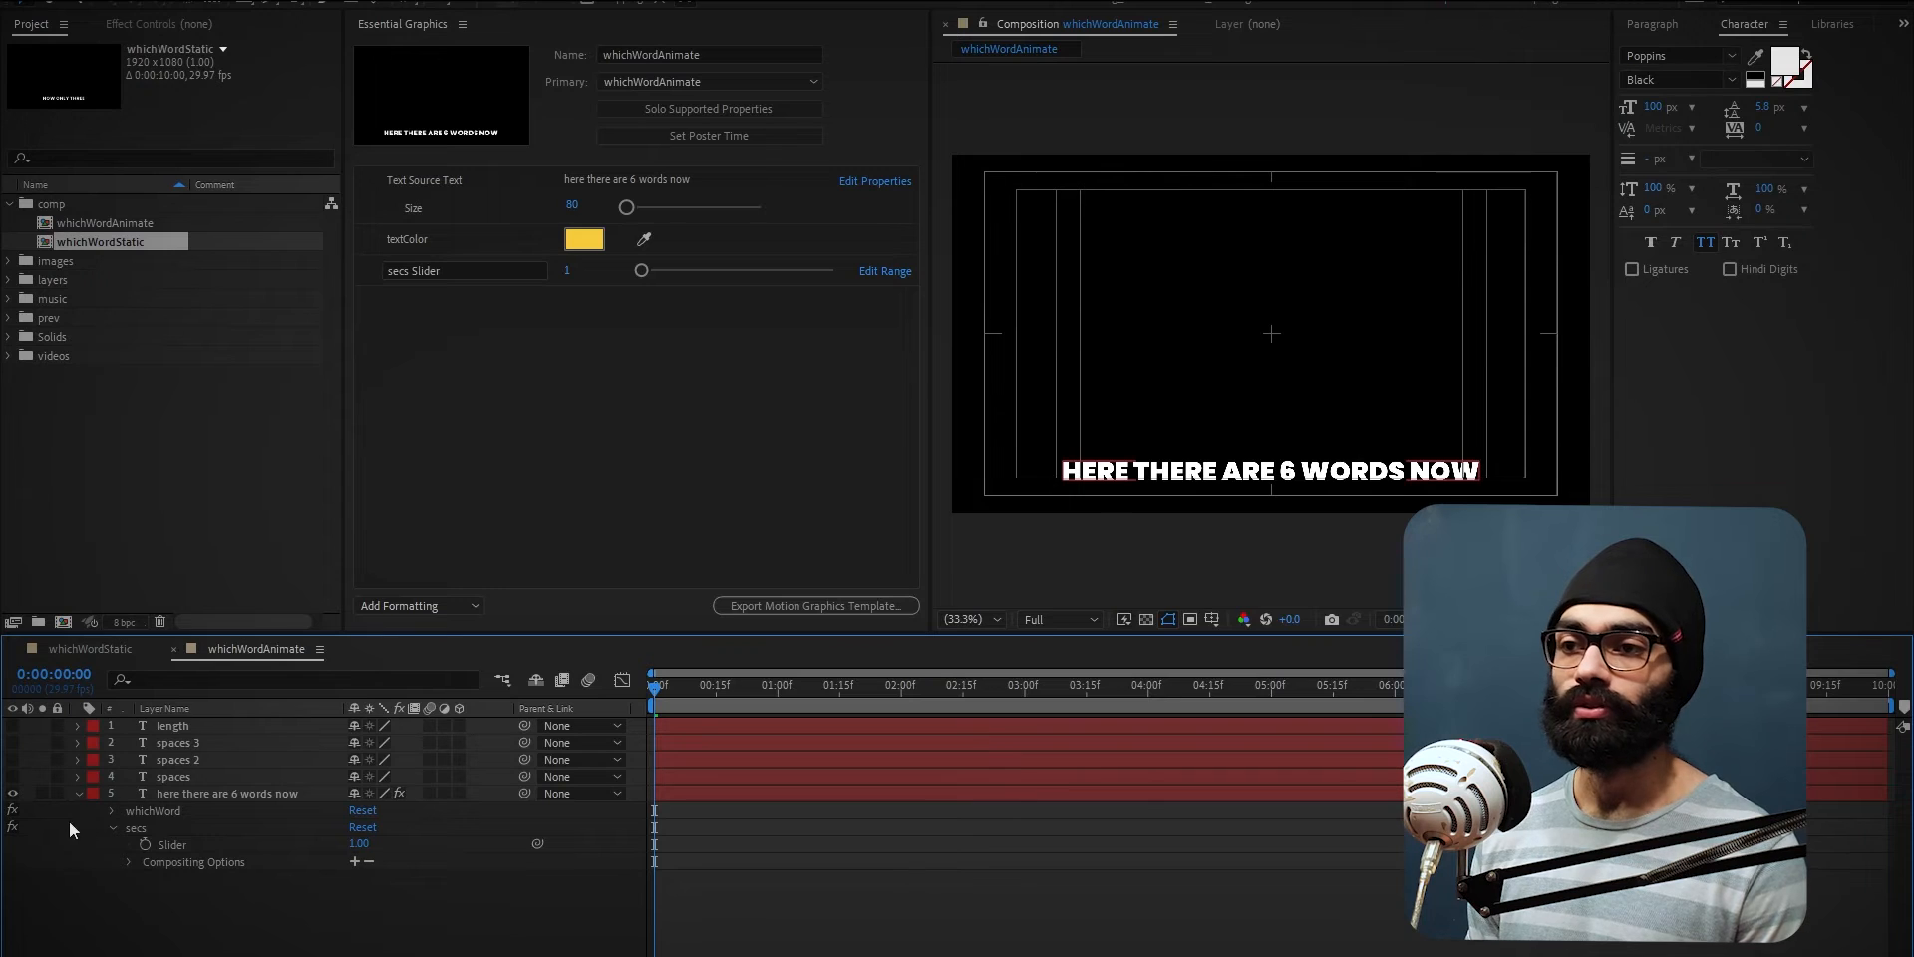
# Switch to the main sequence in Premiere Pro and hide the safe margins in the program preview.
pyautogui.hotkey('alt', 'Tab')
pyautogui.click(1516, 583)
pyautogui.click(474, 367)
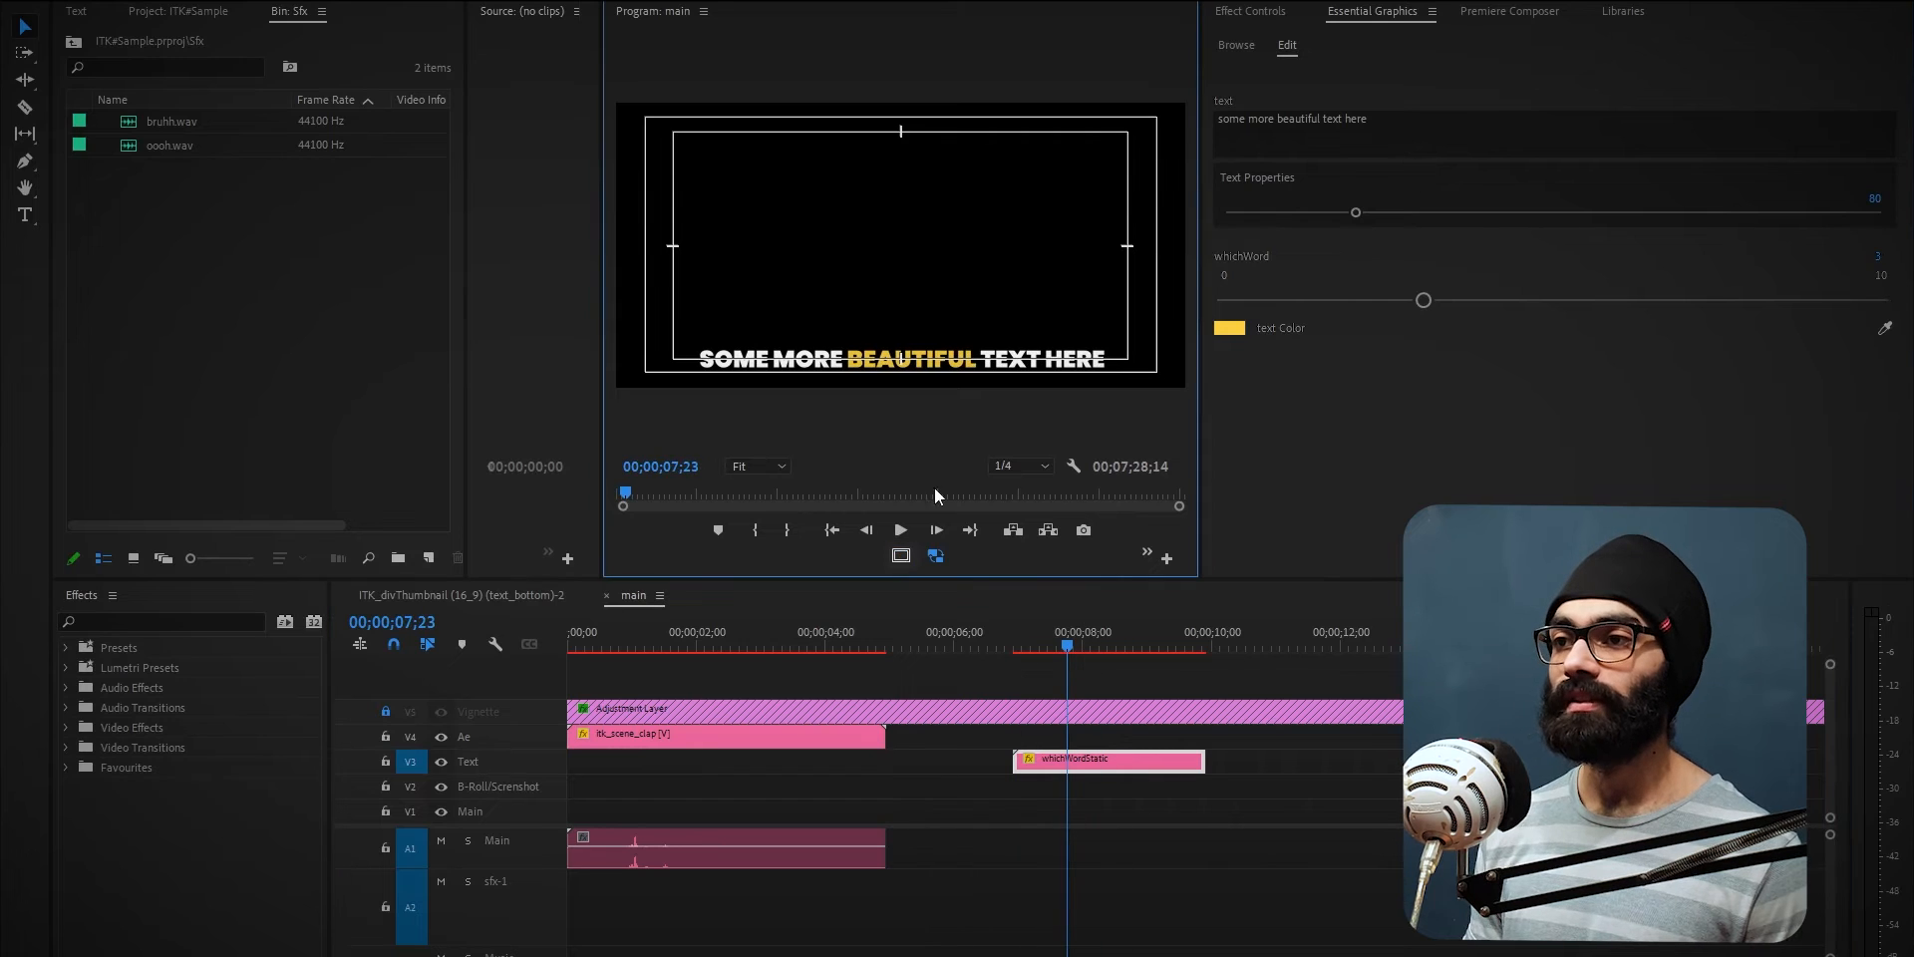
pyautogui.click(901, 555)
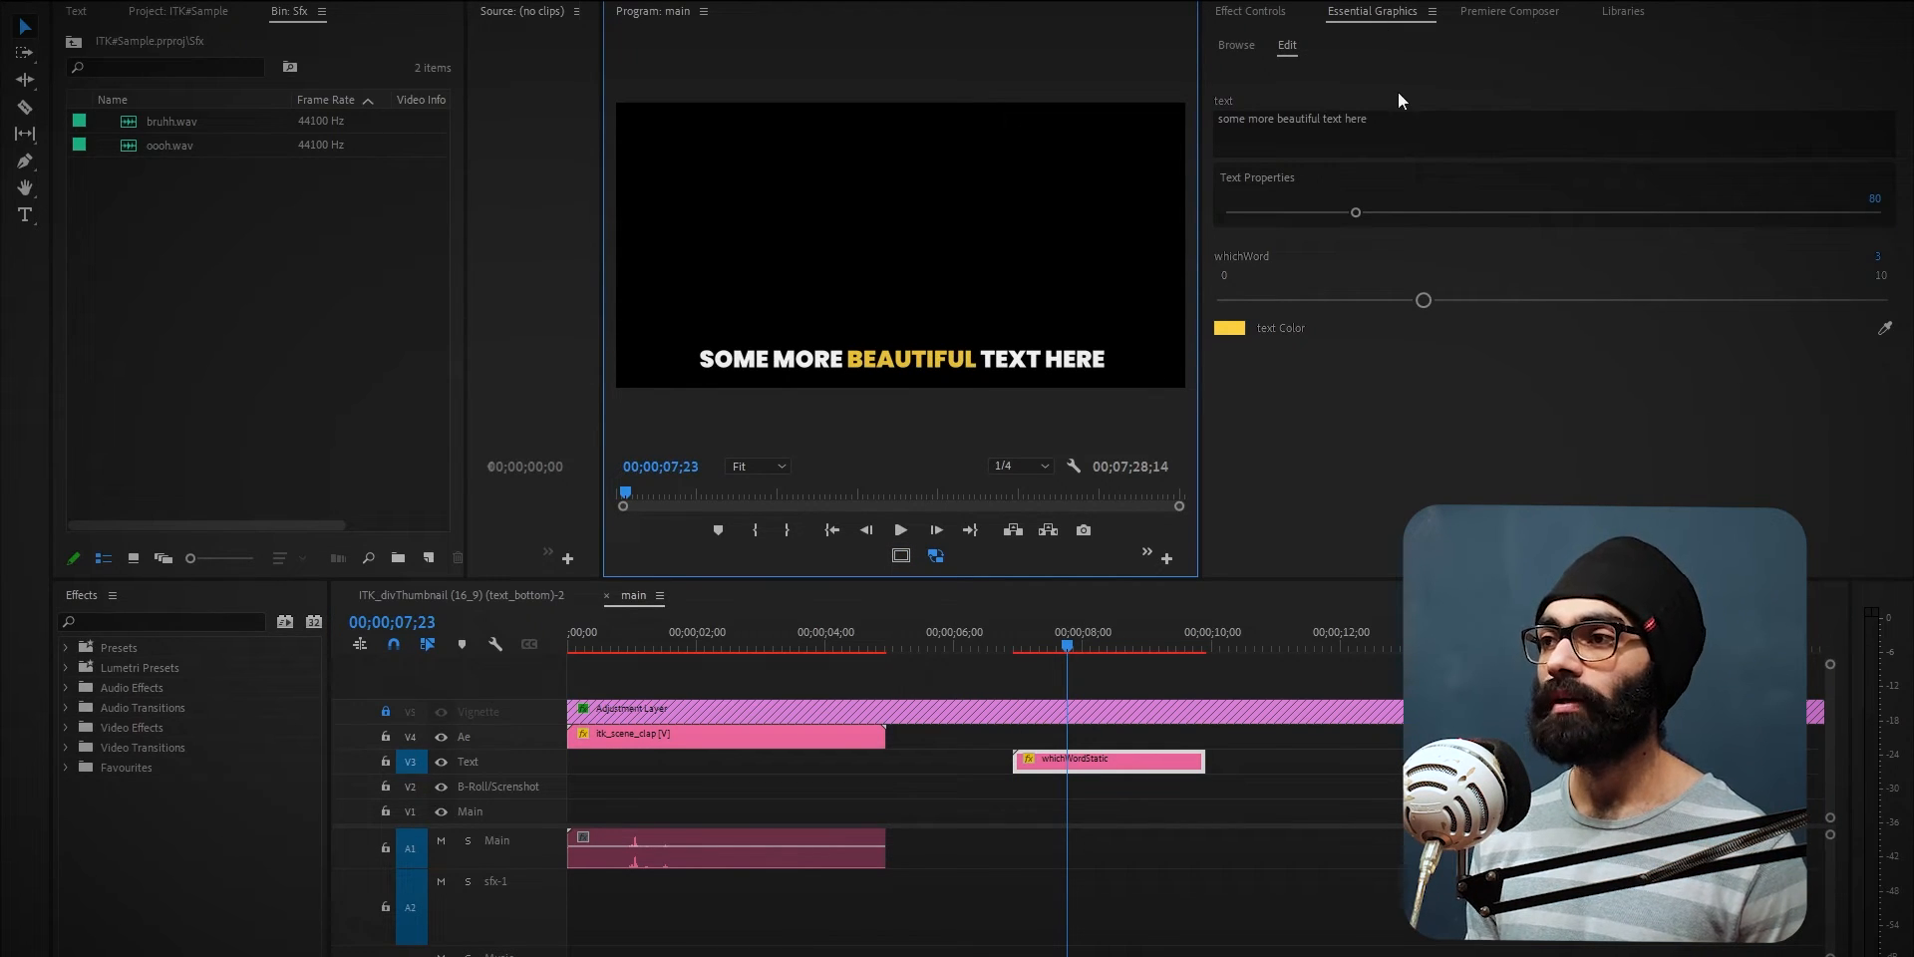
# Replace the whichWordStatic title's text with "this is some other text".
pyautogui.click(1407, 138)
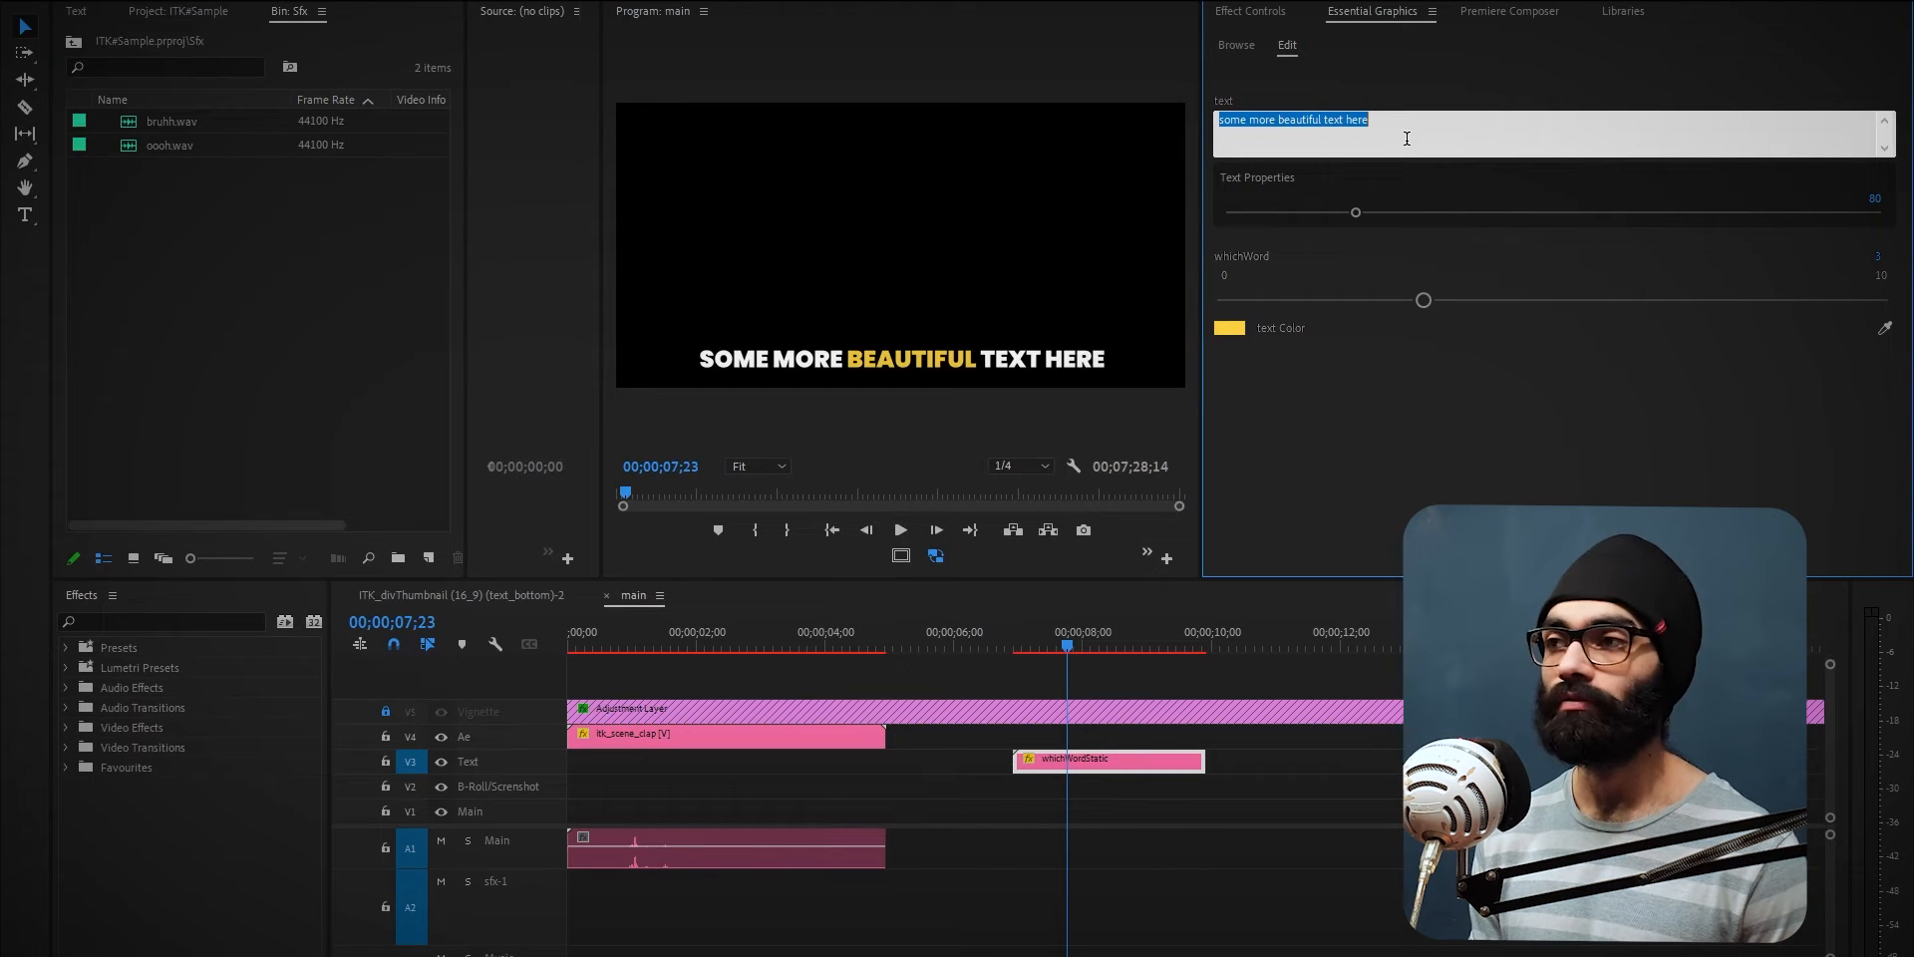
pyautogui.write('this is some other text')
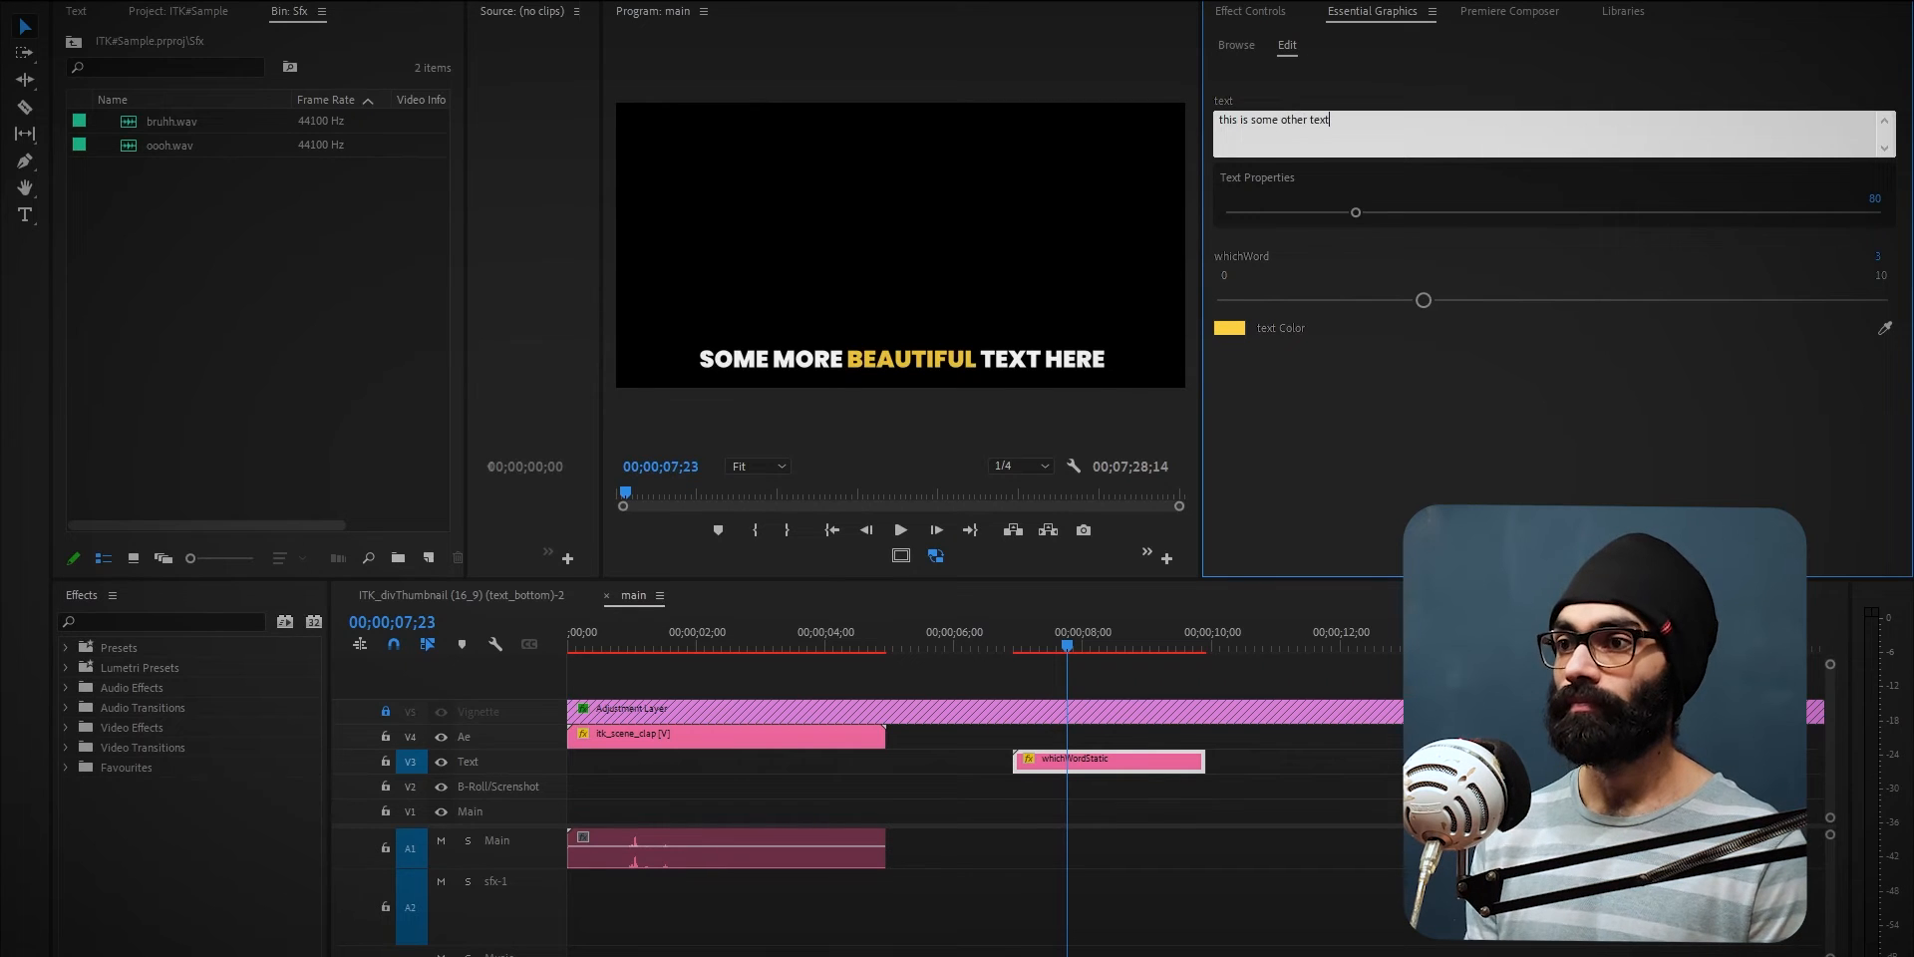
pyautogui.press('Return')
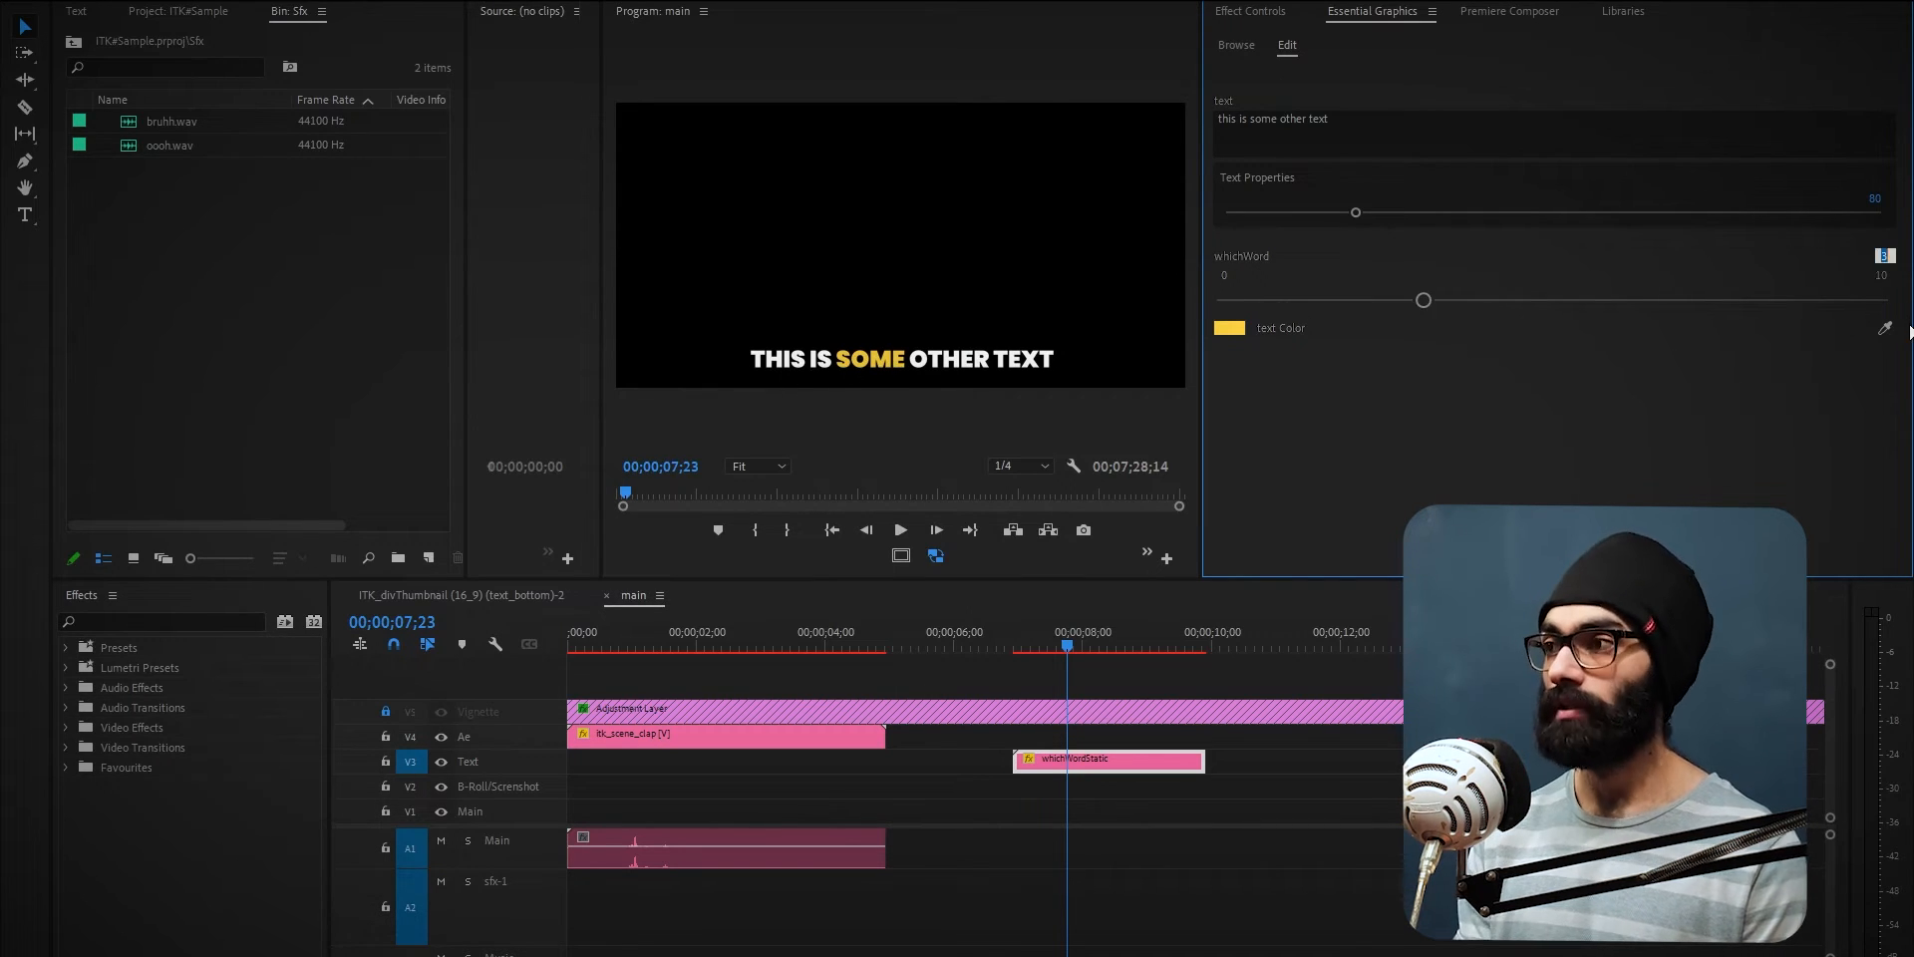
# Run the title's whichWord value through 2, 4 and 5 to highlight different words, ending on 2.
pyautogui.click(1702, 355)
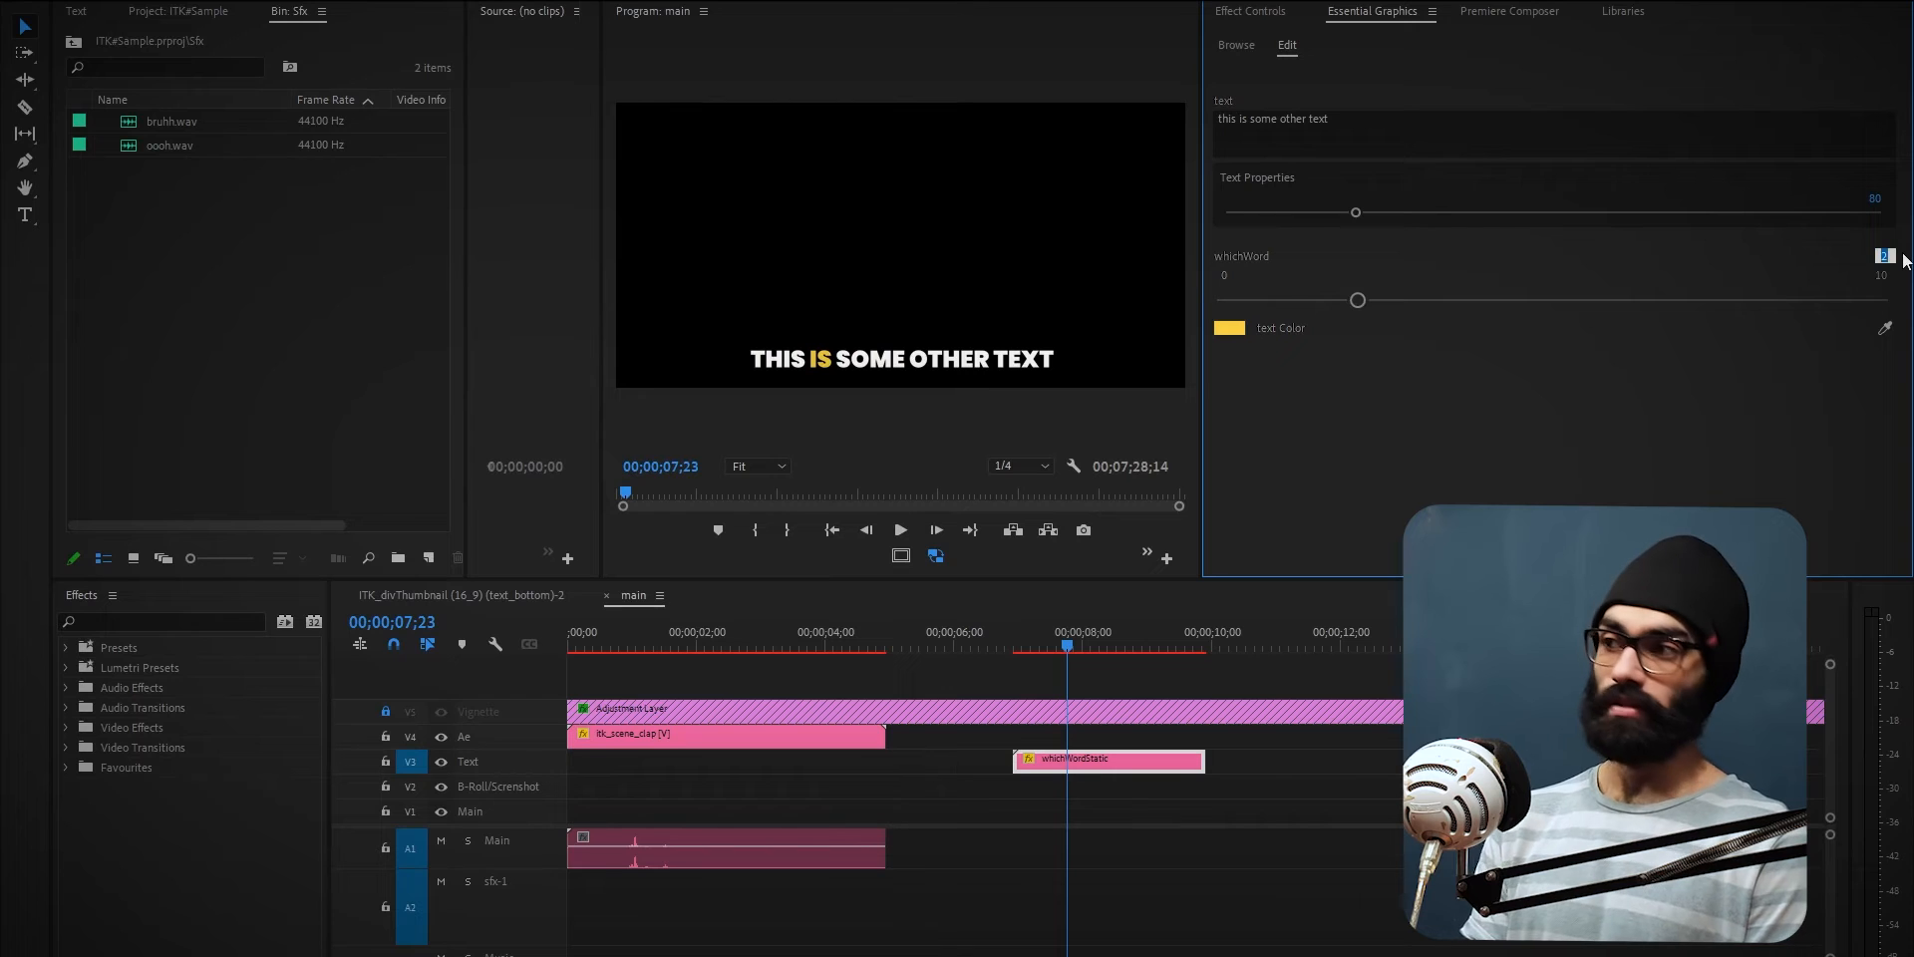
pyautogui.click(1904, 261)
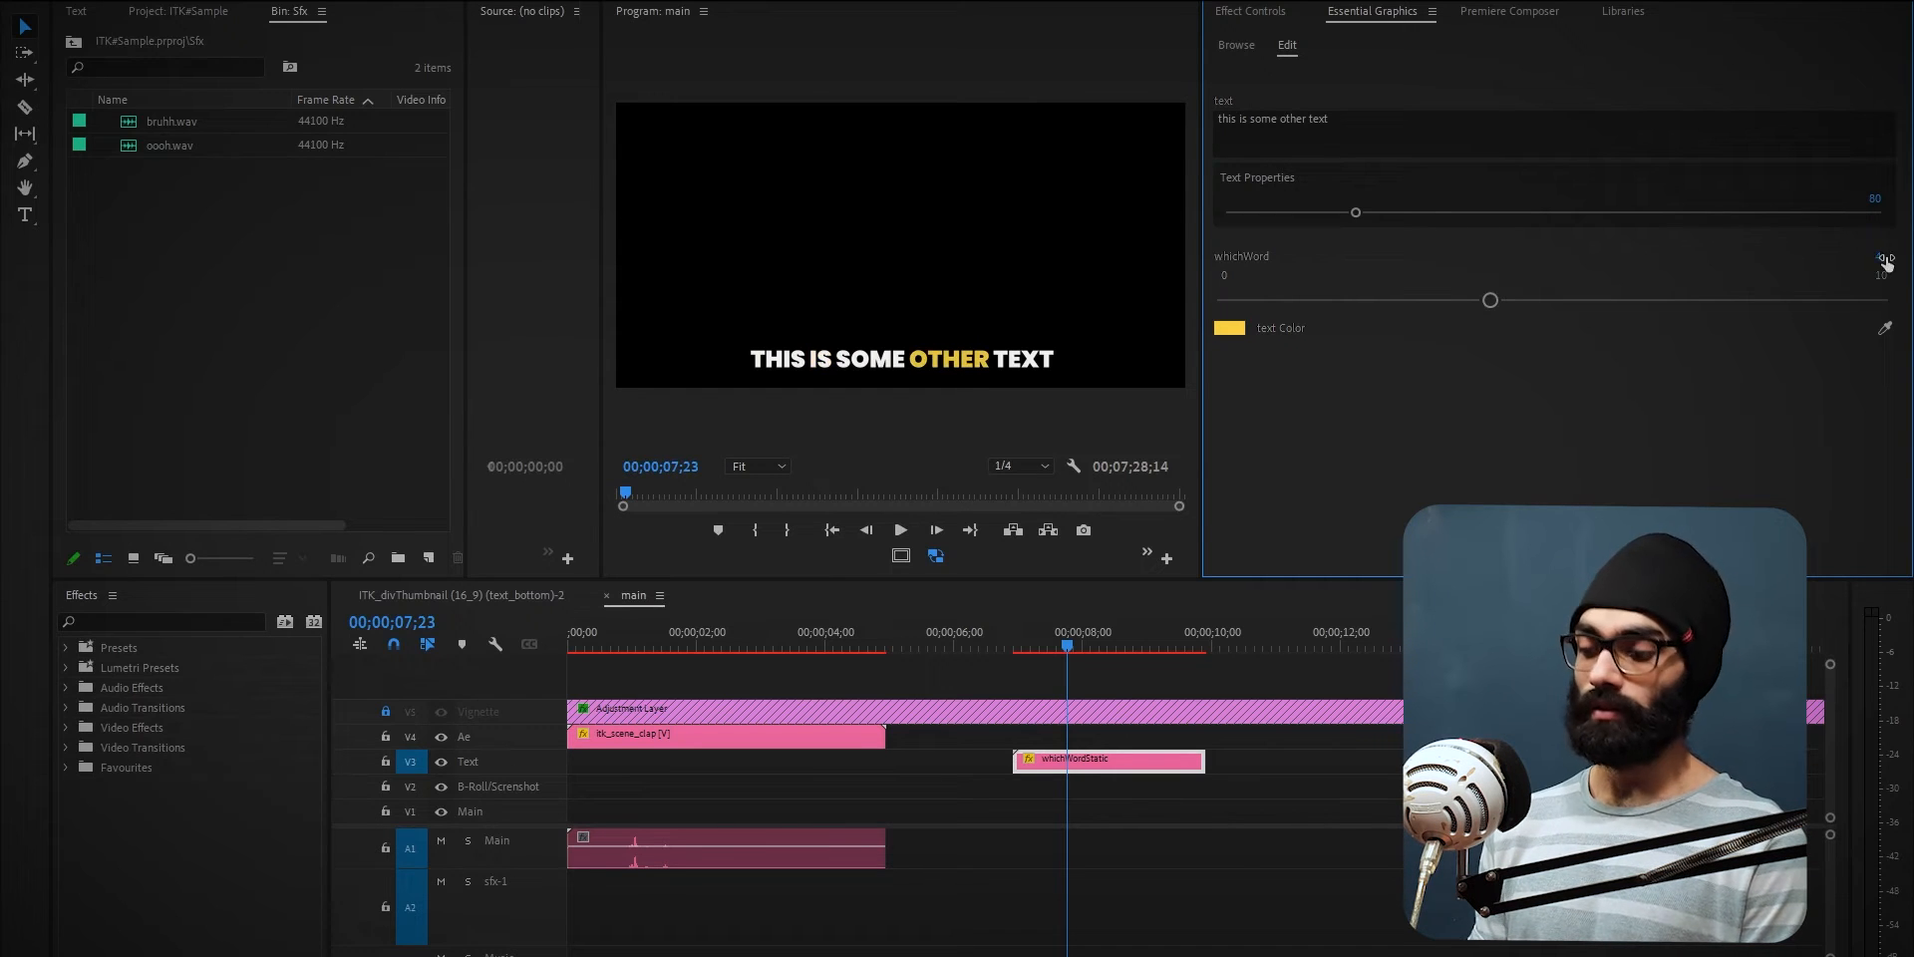
pyautogui.write('5')
pyautogui.press('Return')
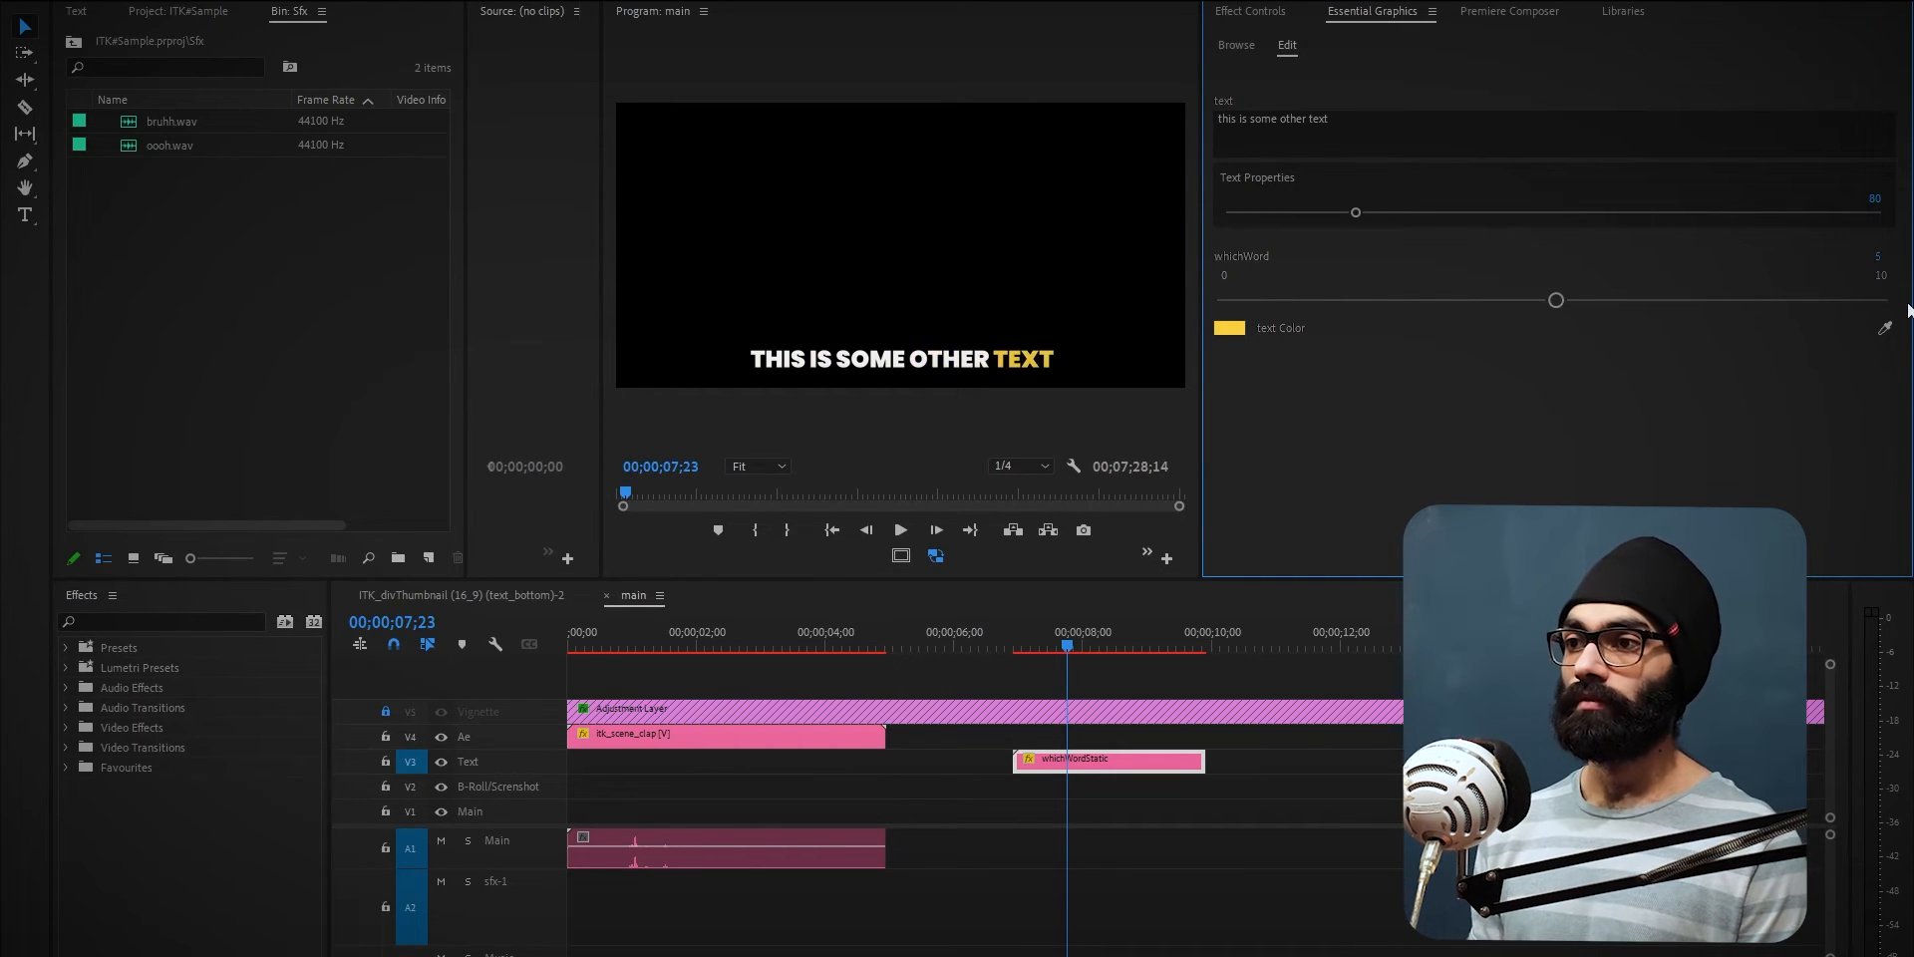
pyautogui.moveTo(1505, 303); pyautogui.dragTo(1396, 307)
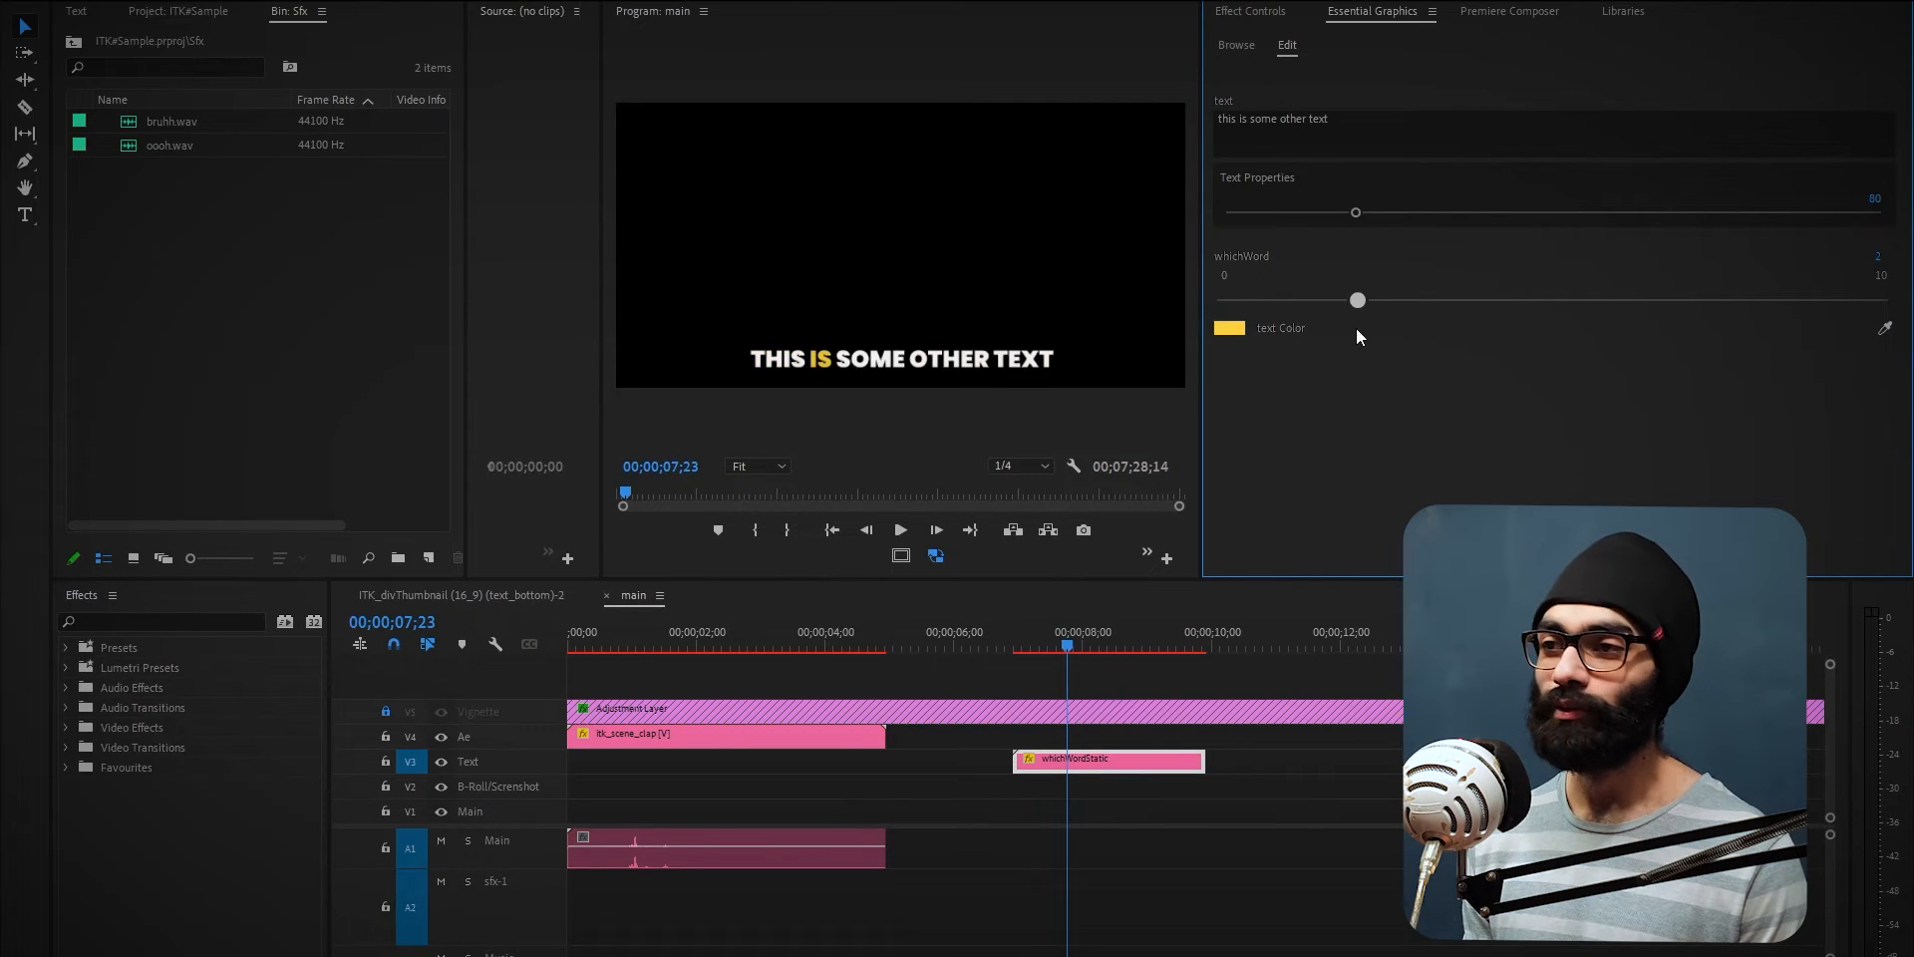
pyautogui.moveTo(1271, 327); pyautogui.dragTo(1384, 309)
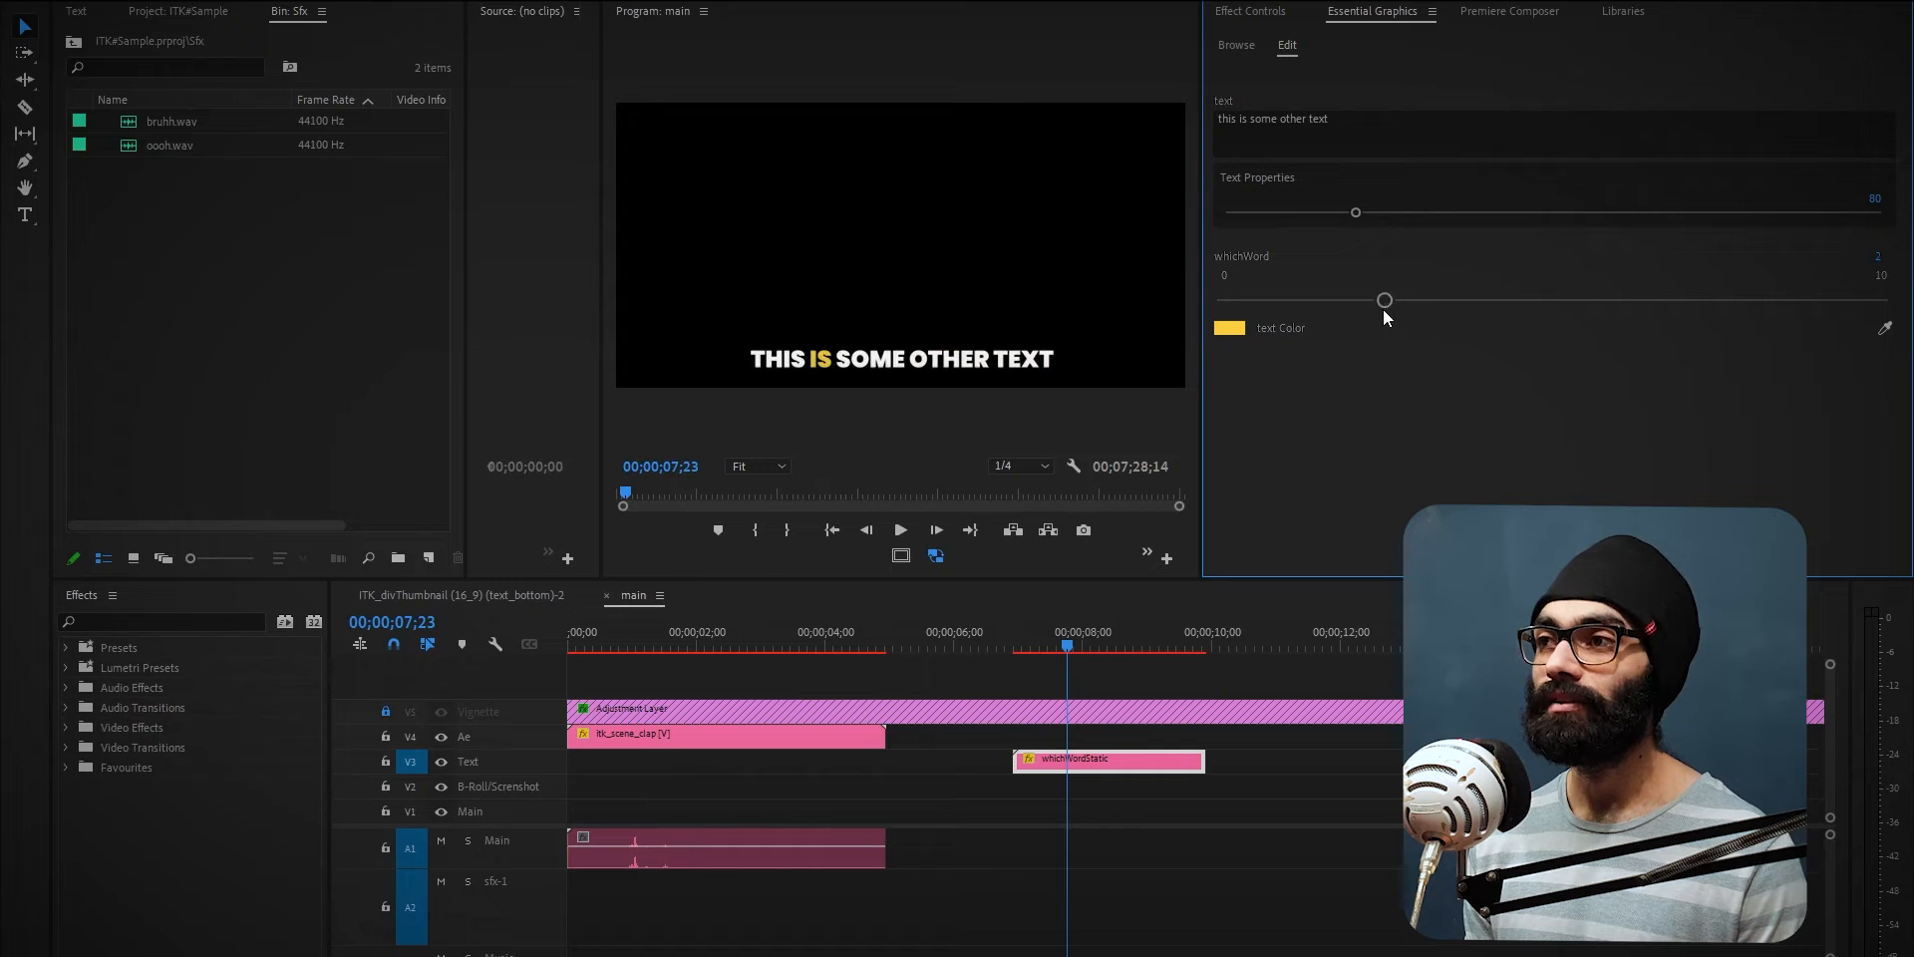
# Find the whichWordAnimate template and place it on the Text track after the whichWordStatic clip, at about 00;00;10;28.
pyautogui.click(1234, 46)
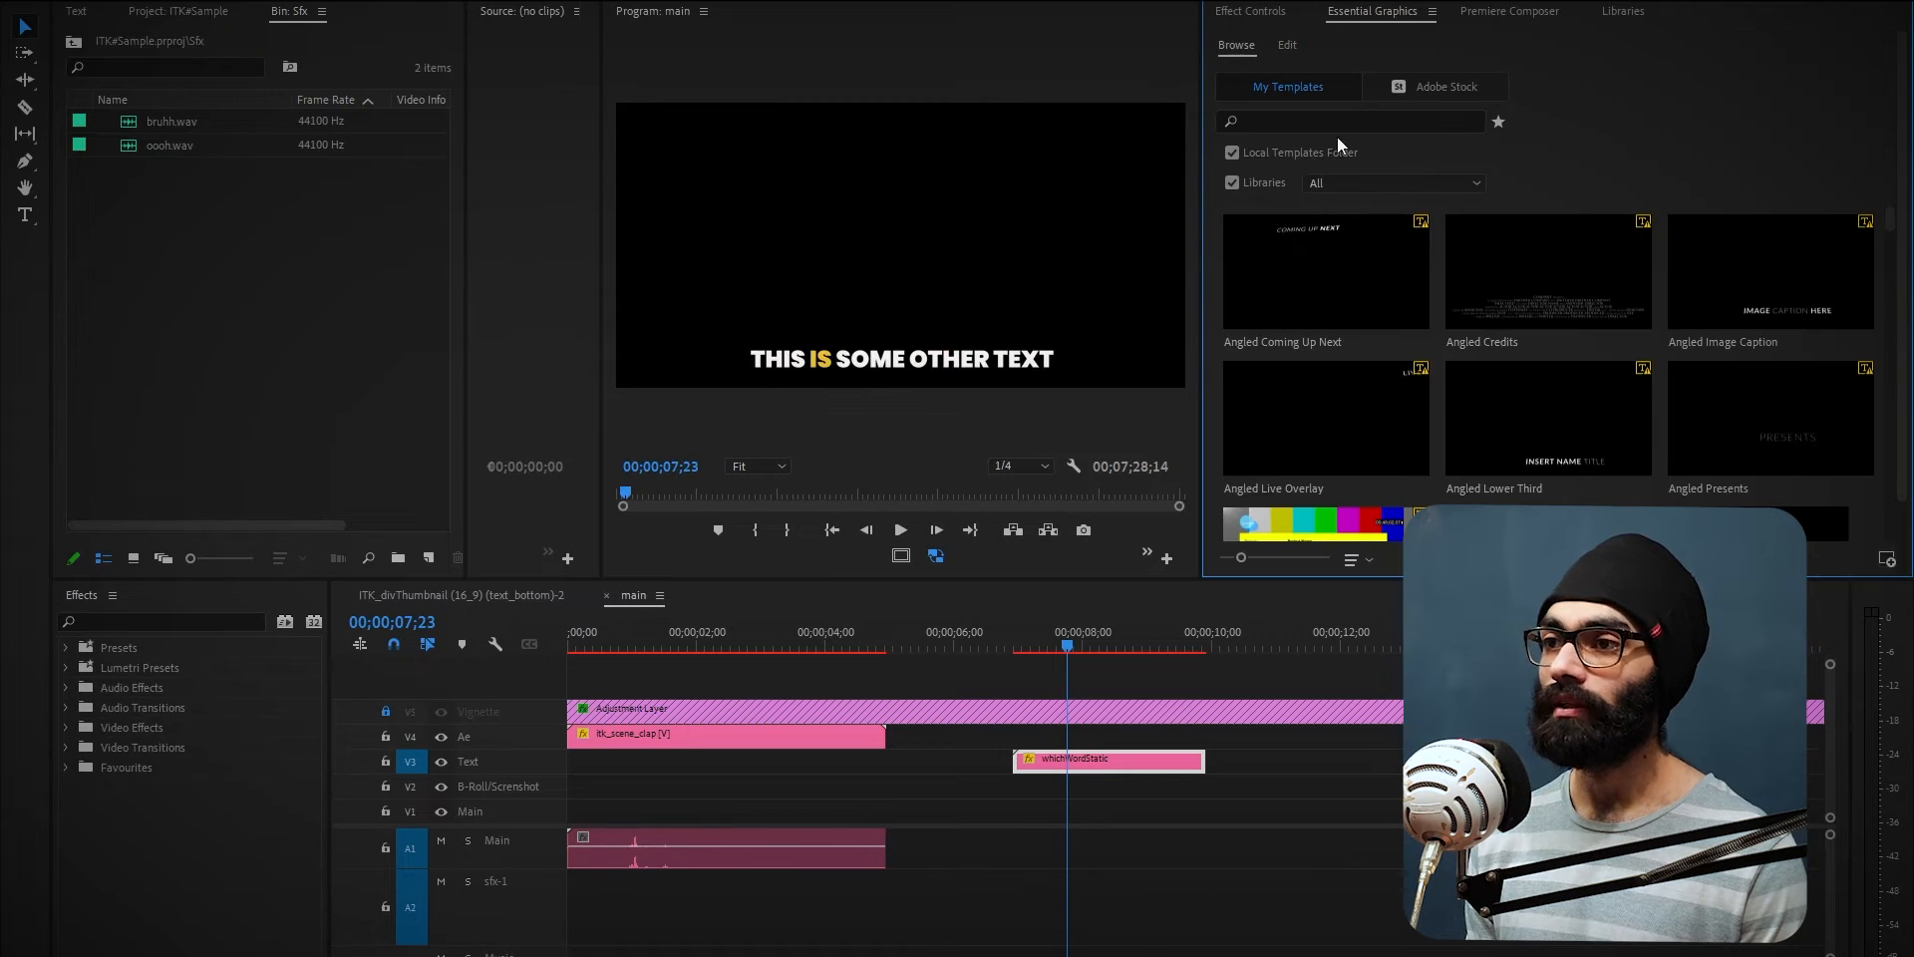
pyautogui.write('whichwordanimate')
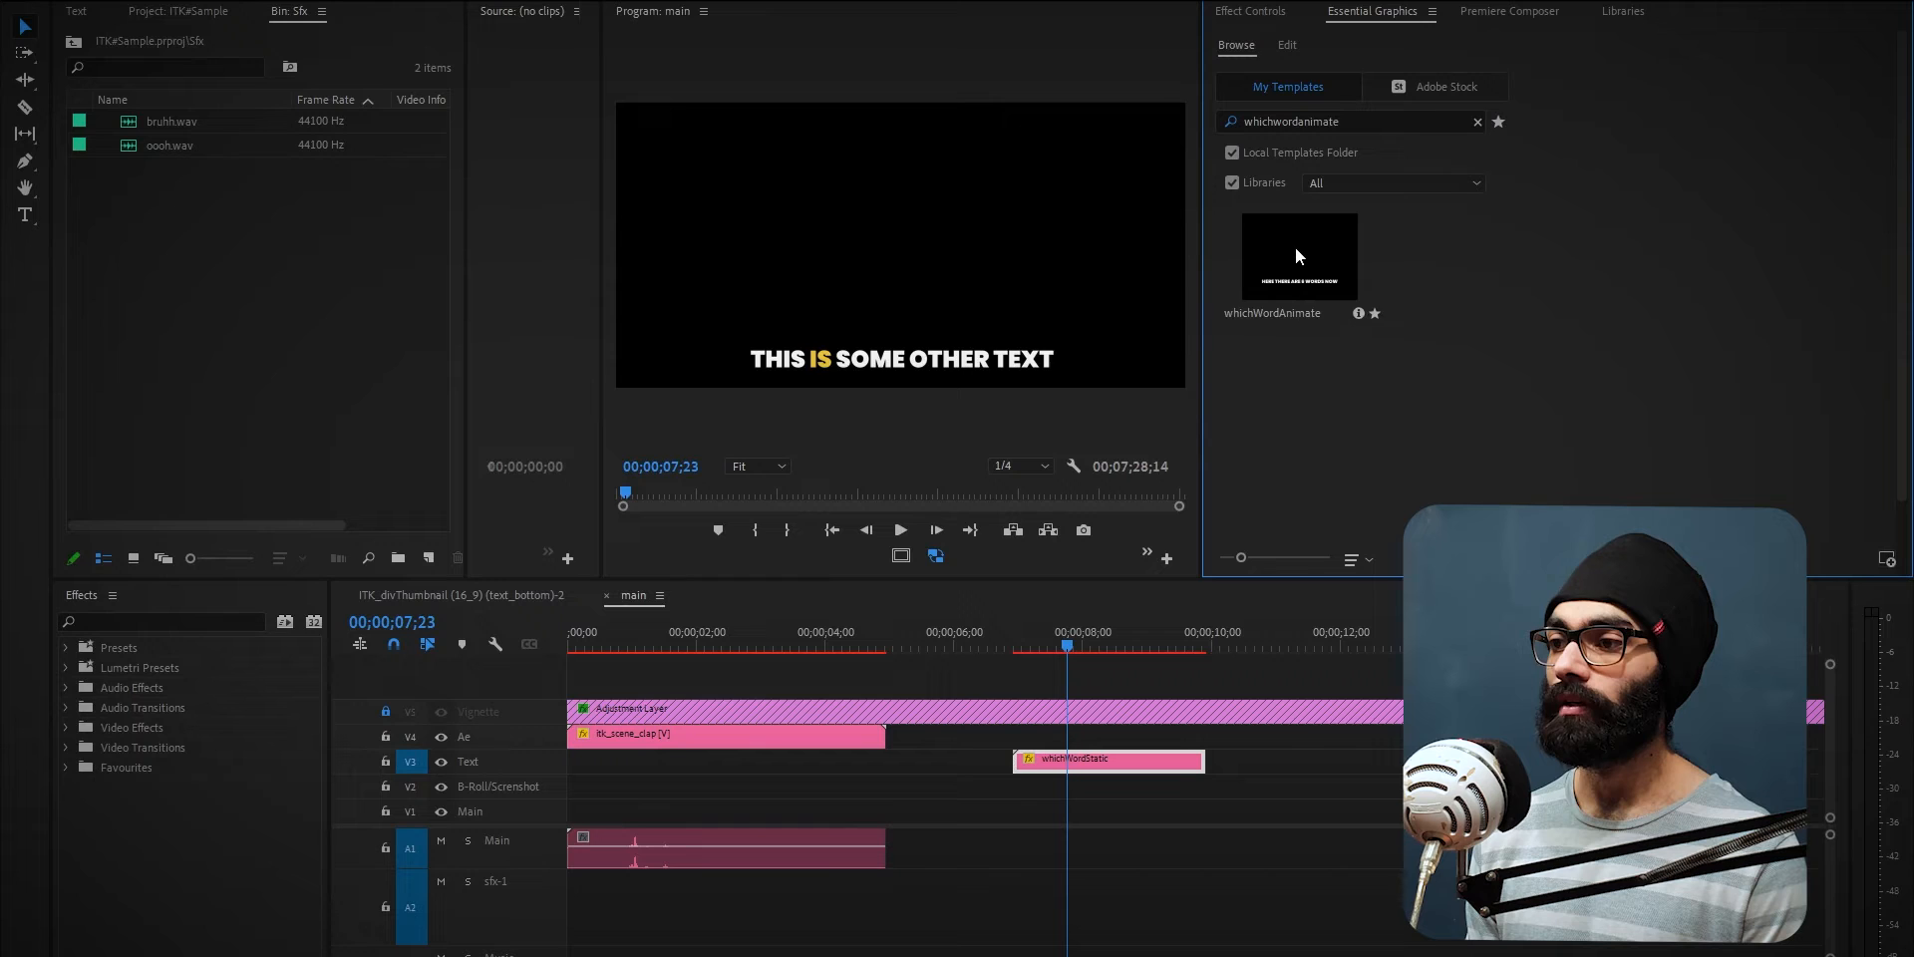
pyautogui.moveTo(1296, 256); pyautogui.dragTo(1272, 763)
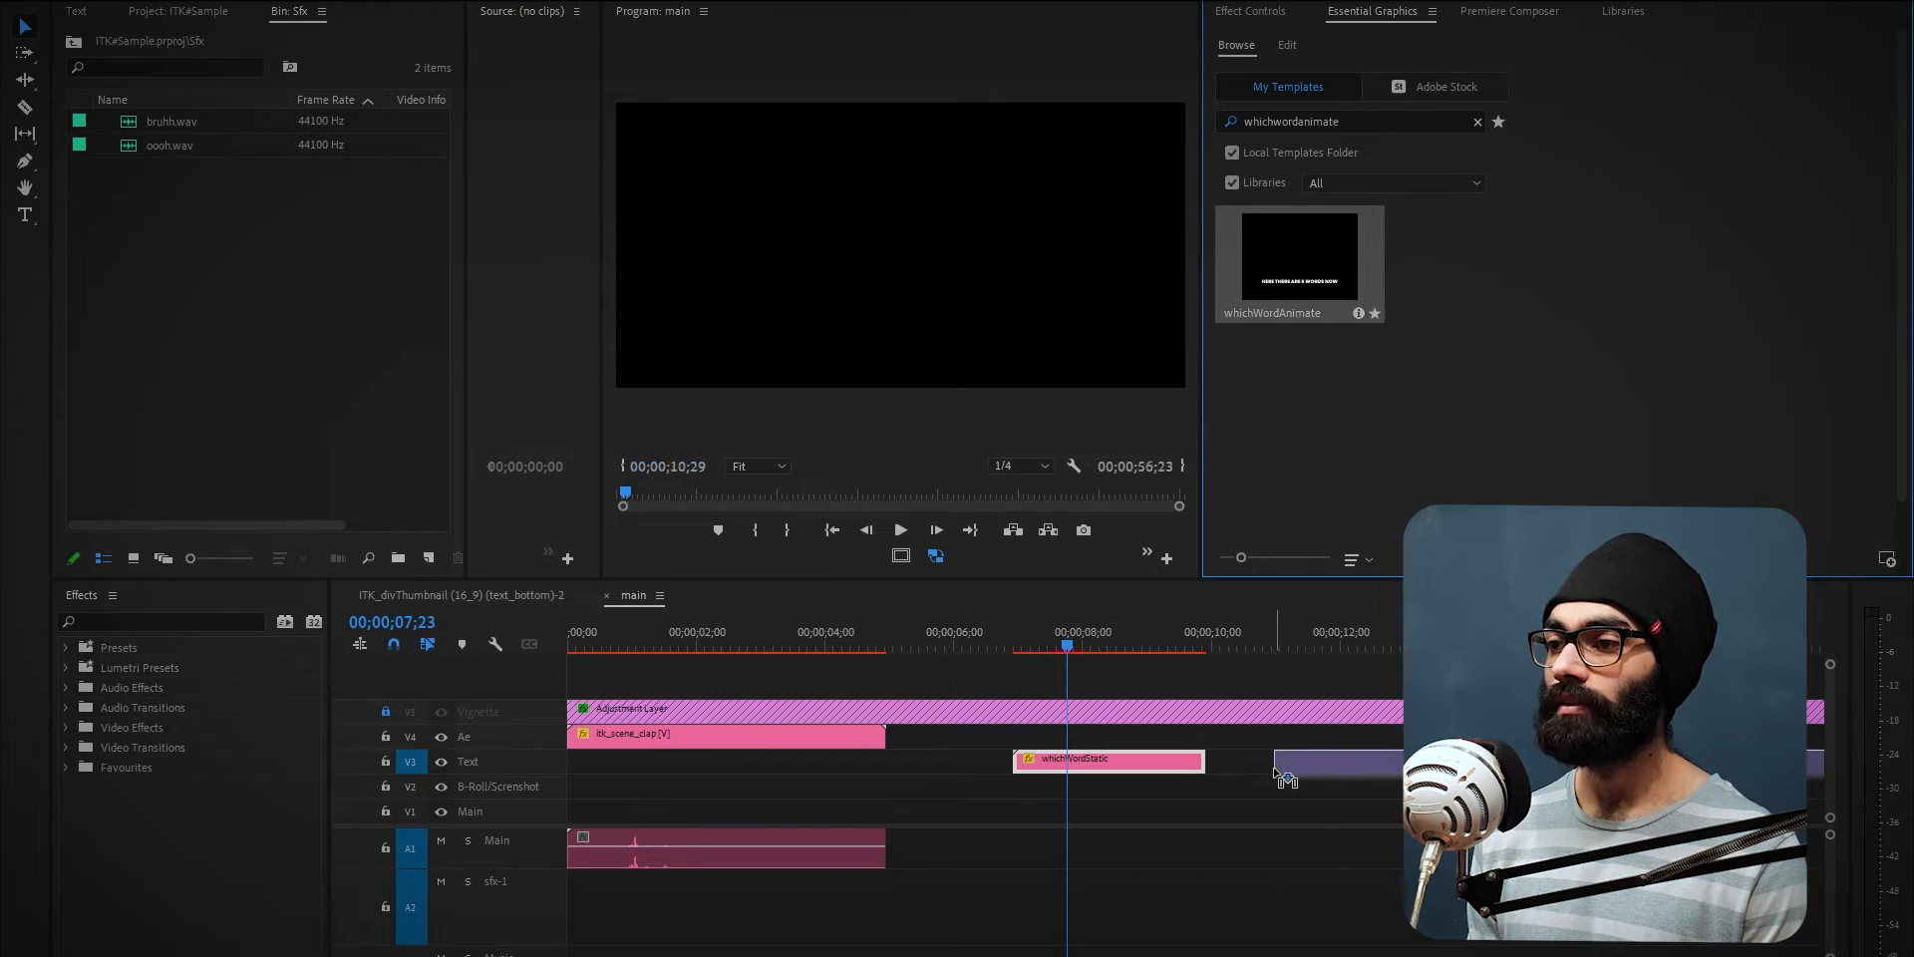
pyautogui.press('-')
# Play the whichWordAnimate clip from its start to preview the word-by-word color animation.
pyautogui.moveTo(1046, 640); pyautogui.dragTo(1006, 649)
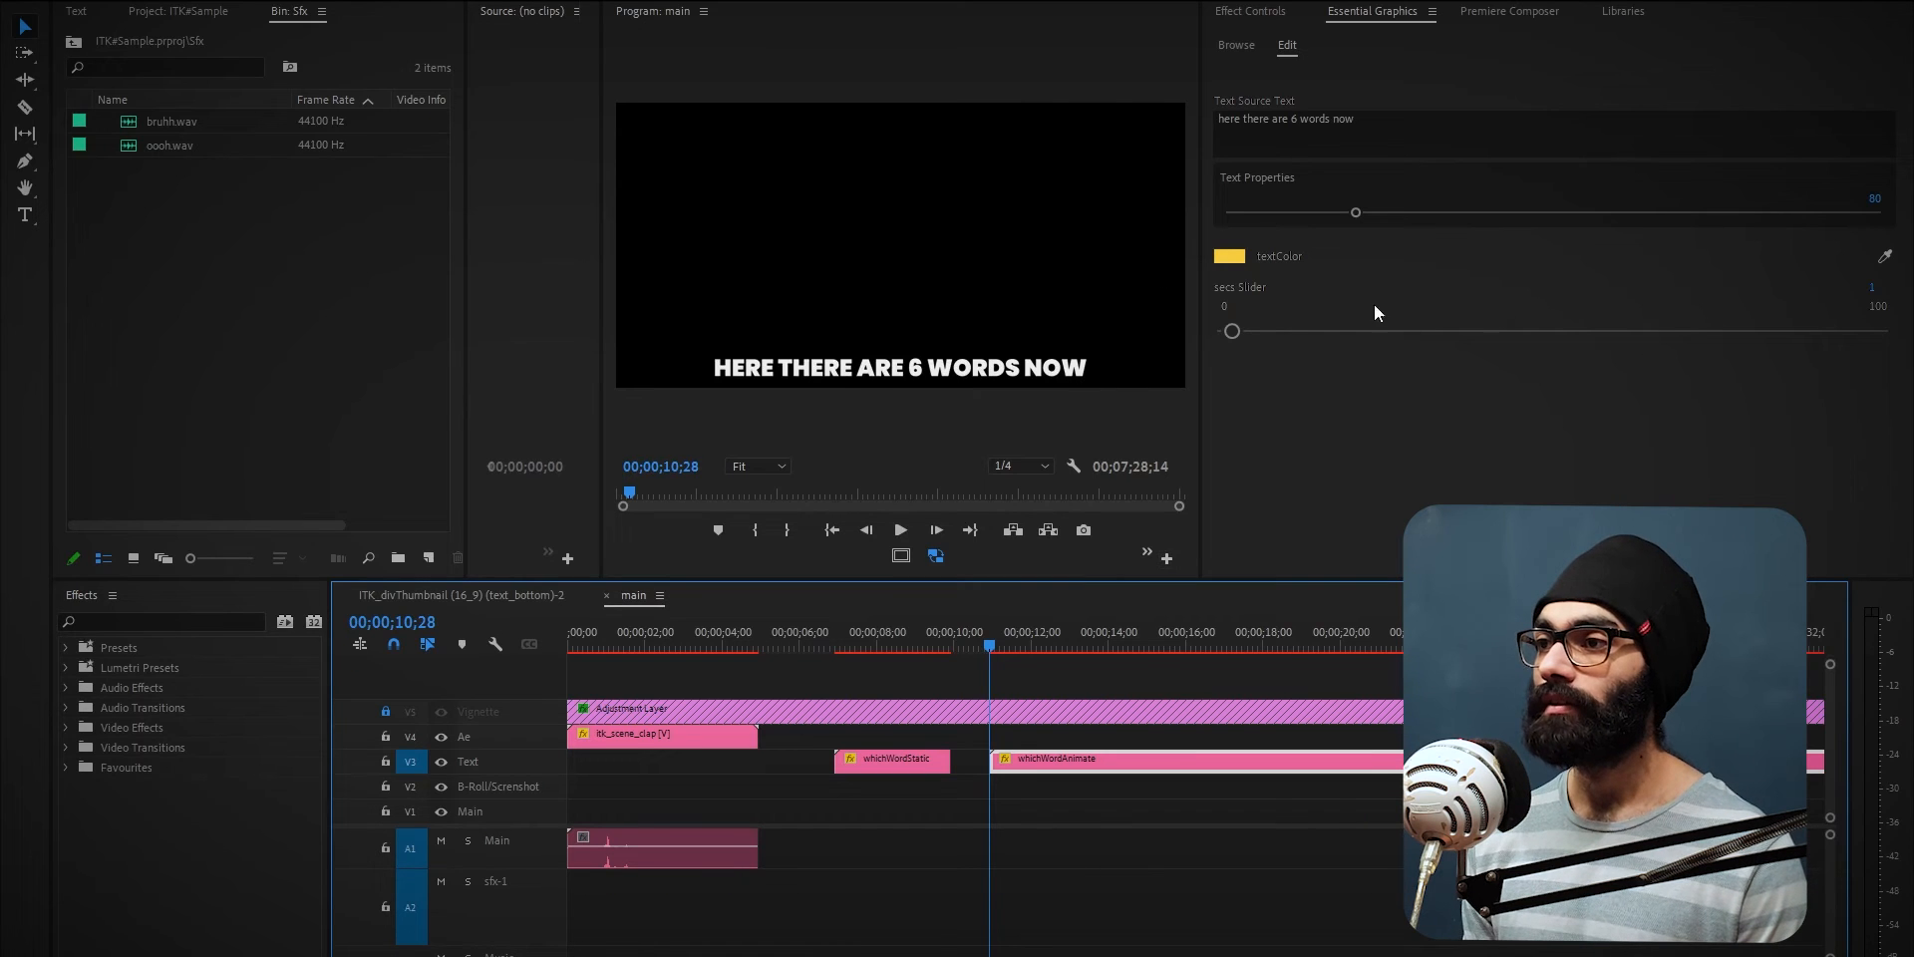
pyautogui.click(1870, 289)
pyautogui.click(990, 637)
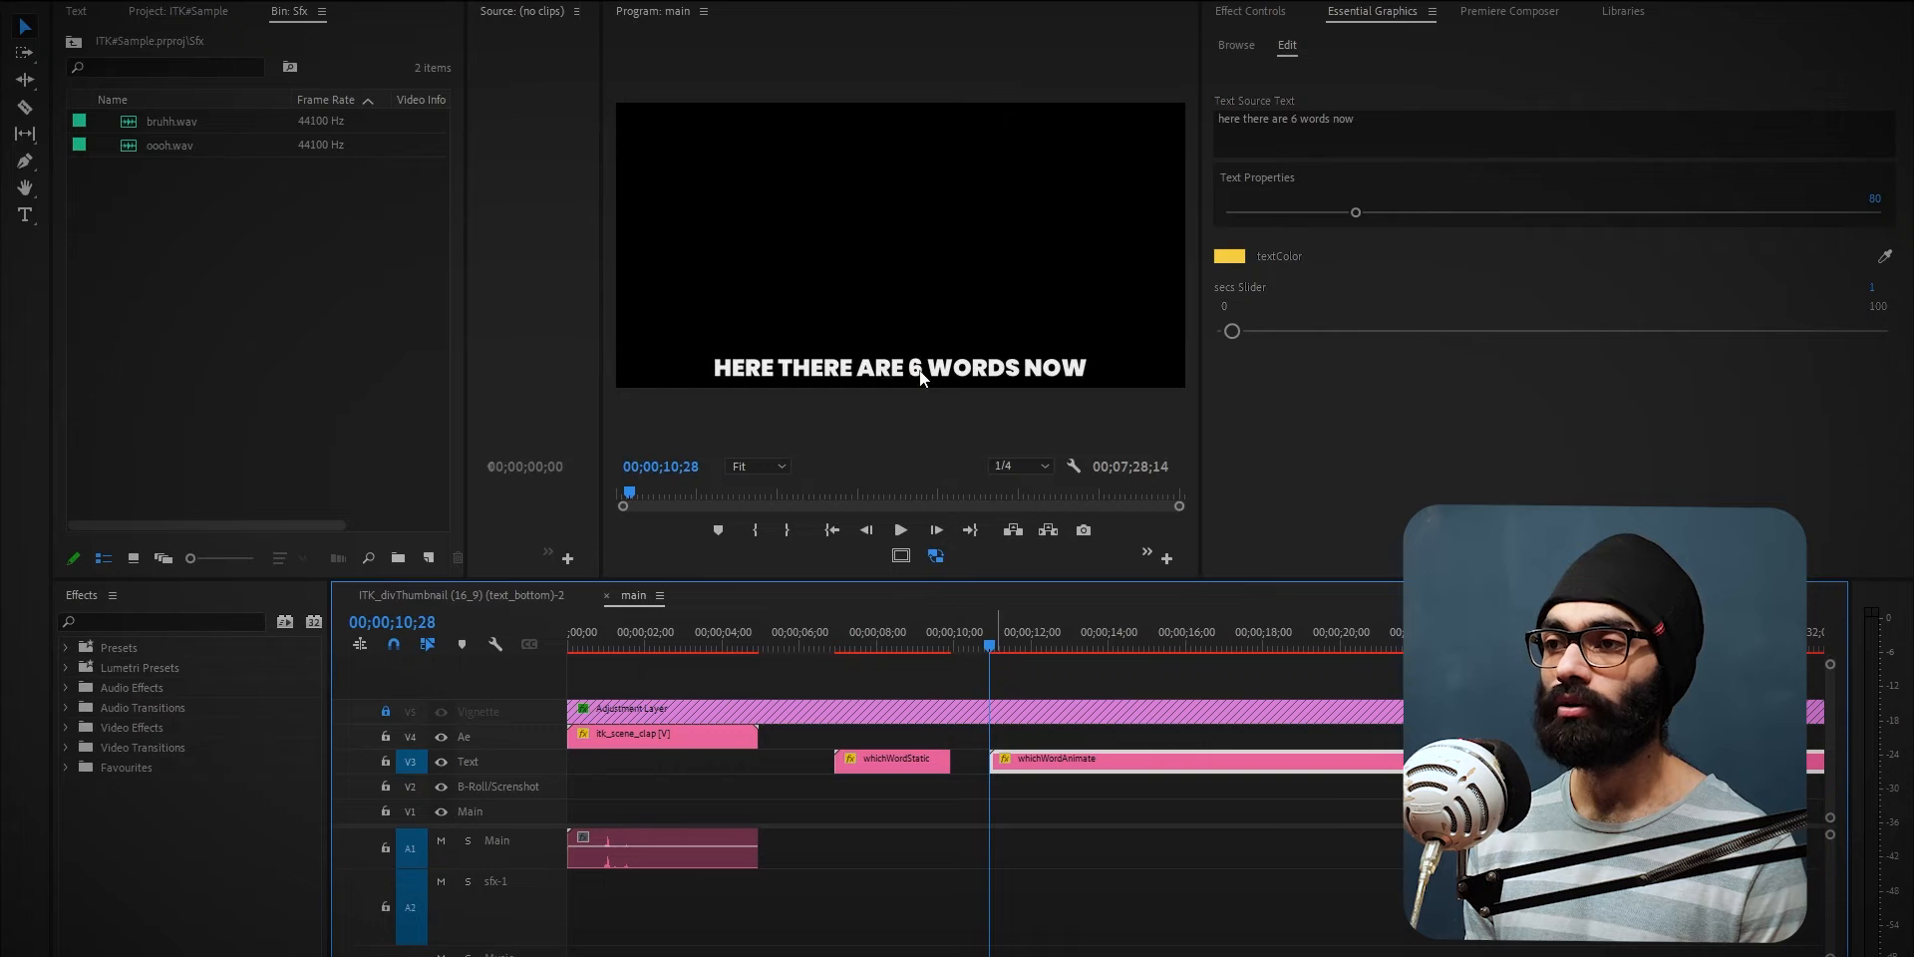
pyautogui.press('space')
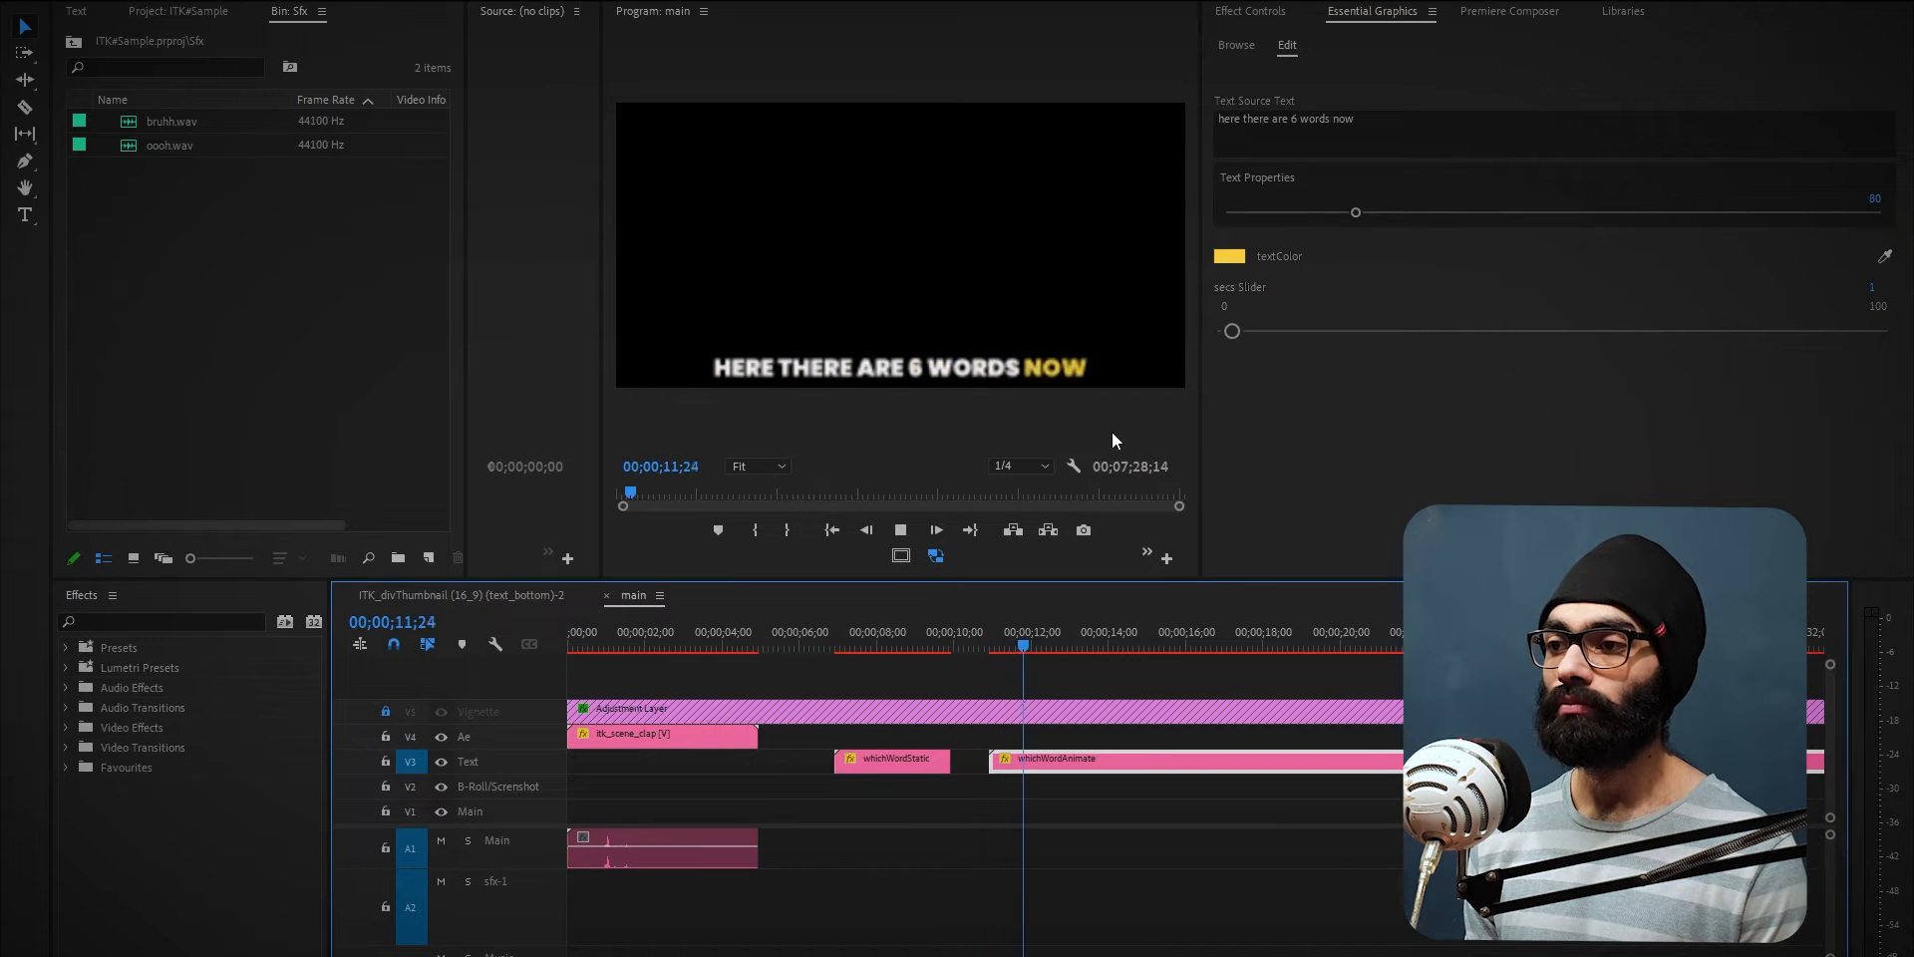
# Set the program preview's playback resolution to Full and move the playhead back near the whichWordAnimate clip's start.
pyautogui.click(1014, 648)
pyautogui.click(1022, 466)
pyautogui.click(1007, 488)
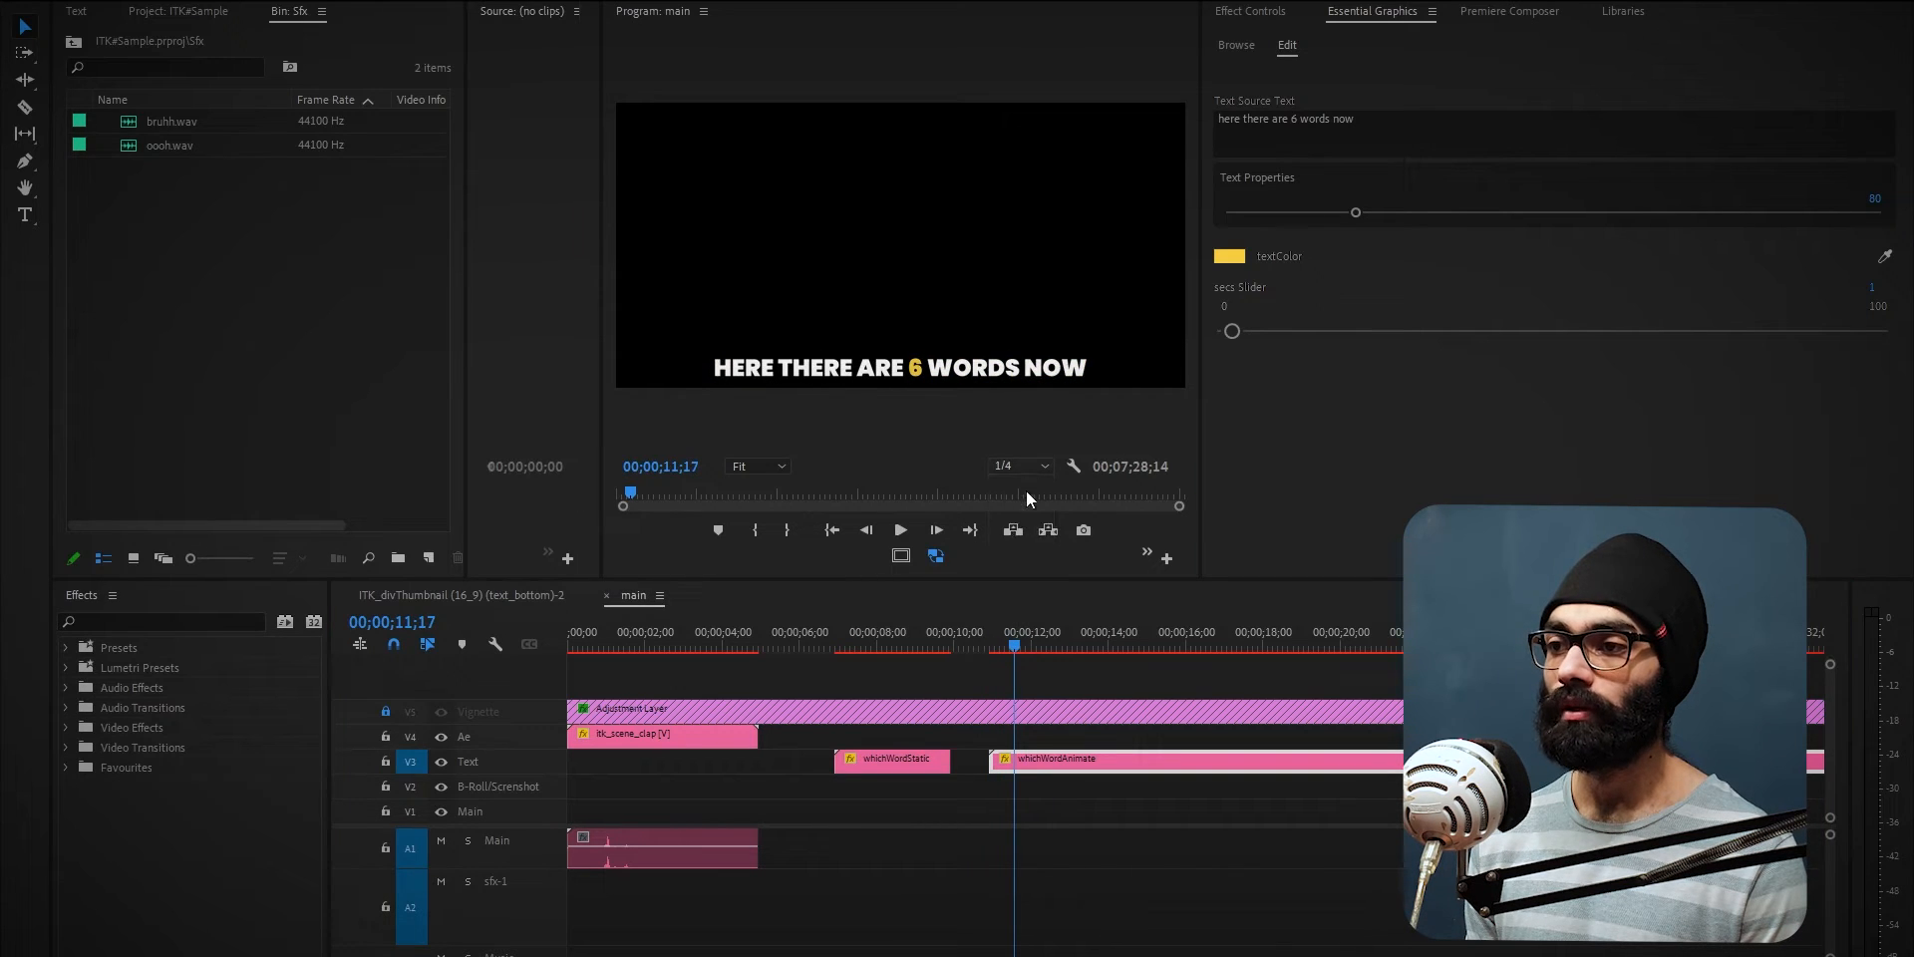
pyautogui.click(990, 648)
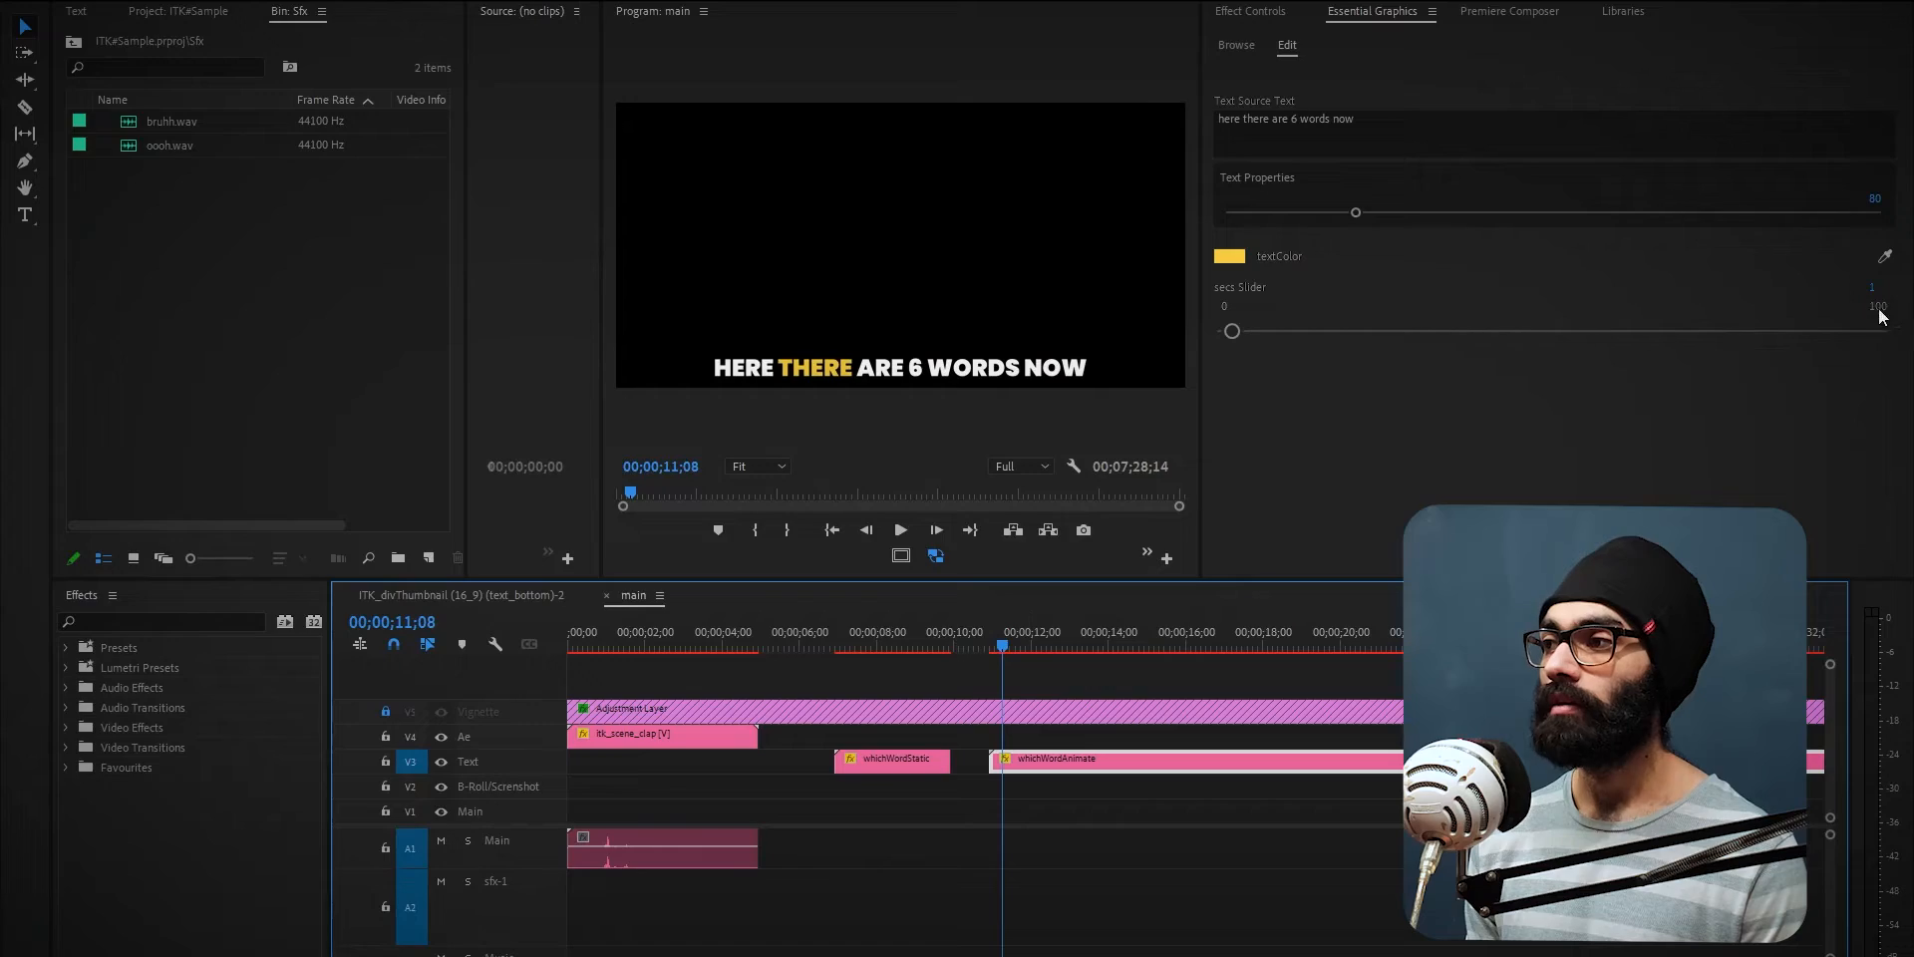
# Set the whichWordAnimate clip's secs Slider to 2 and play the clip from its start.
pyautogui.moveTo(1874, 291); pyautogui.dragTo(1880, 291)
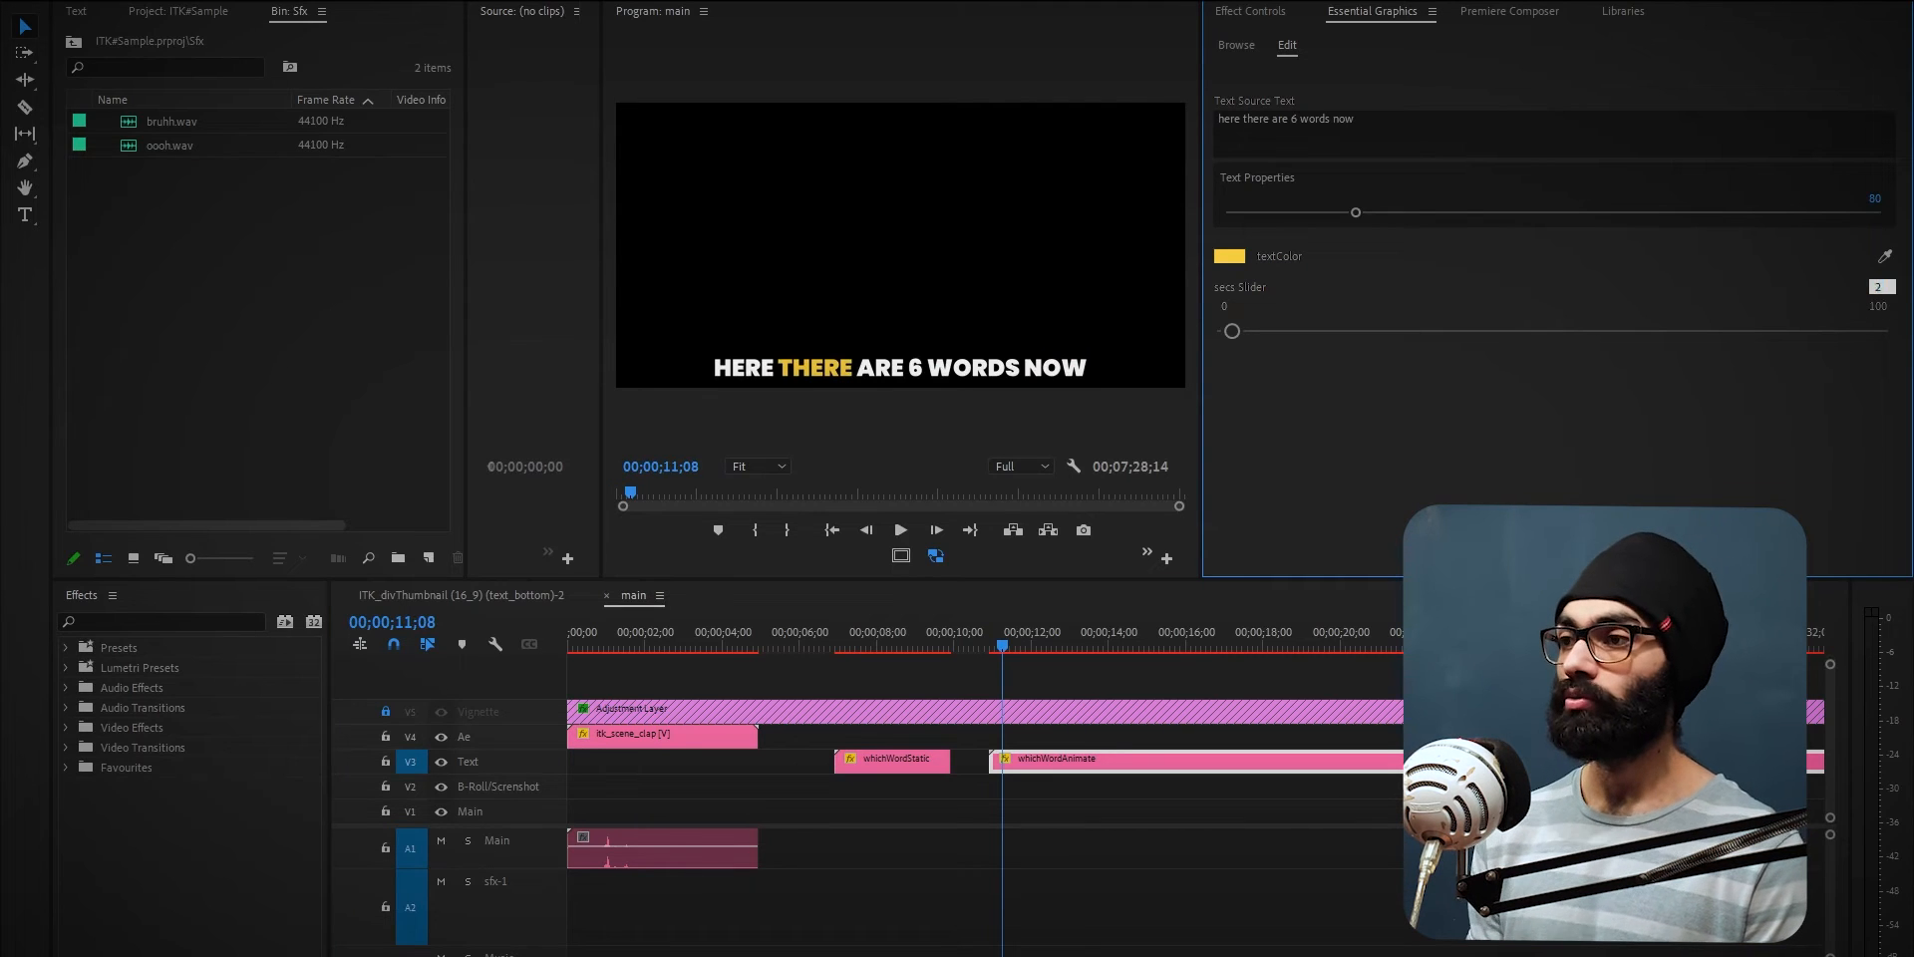
pyautogui.moveTo(1002, 648); pyautogui.dragTo(988, 648)
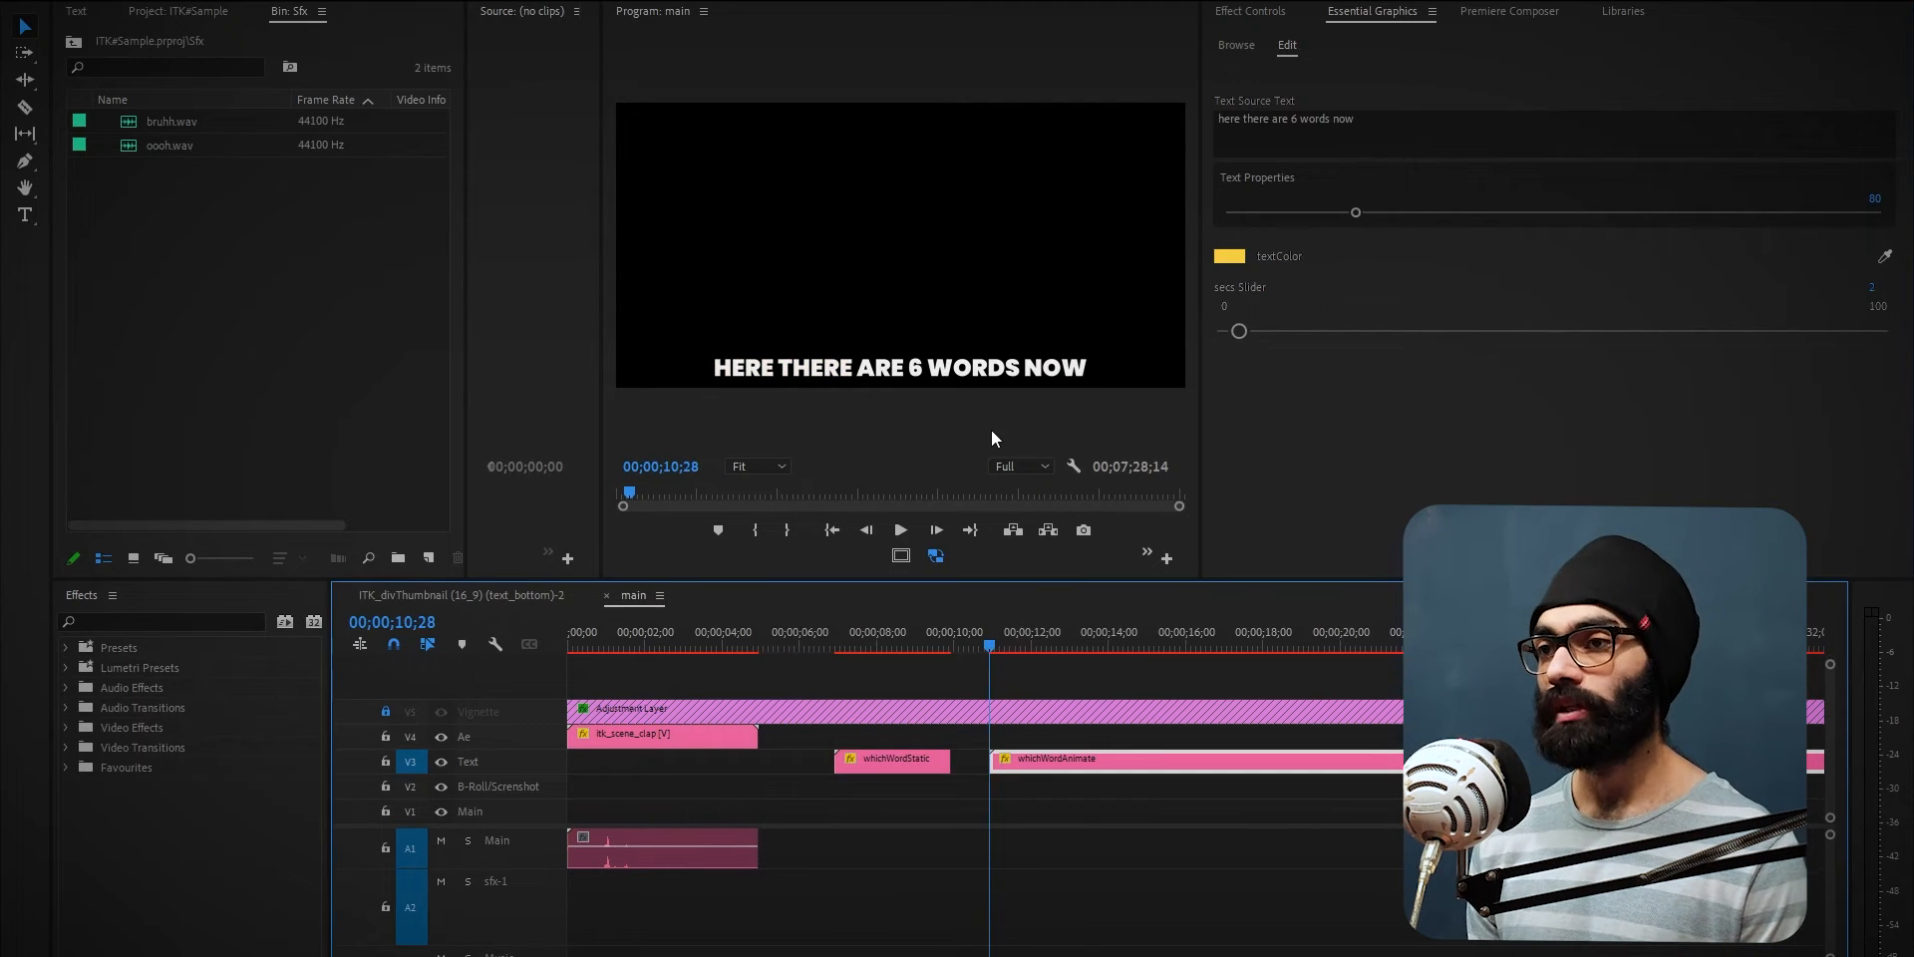
pyautogui.press('space')
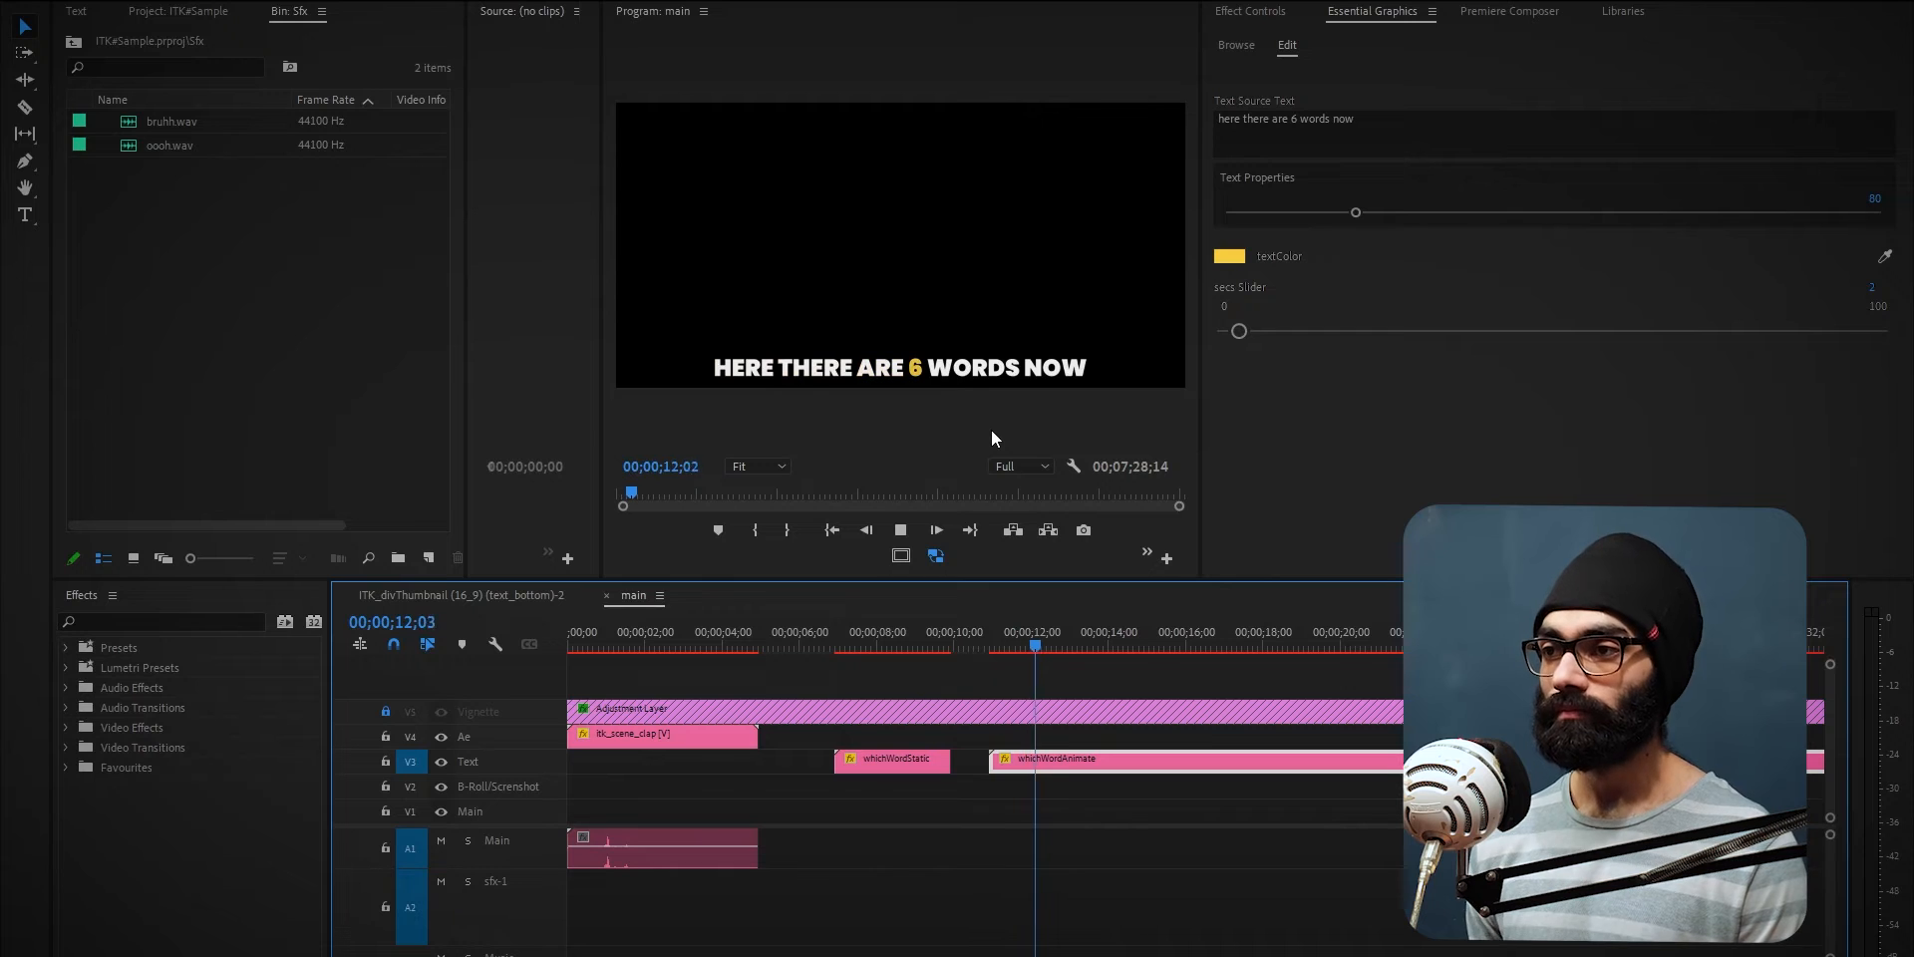
pyautogui.press('space')
# Set the whichWordAnimate clip's secs Slider to 3 and replay the animation from near its start.
pyautogui.click(1876, 289)
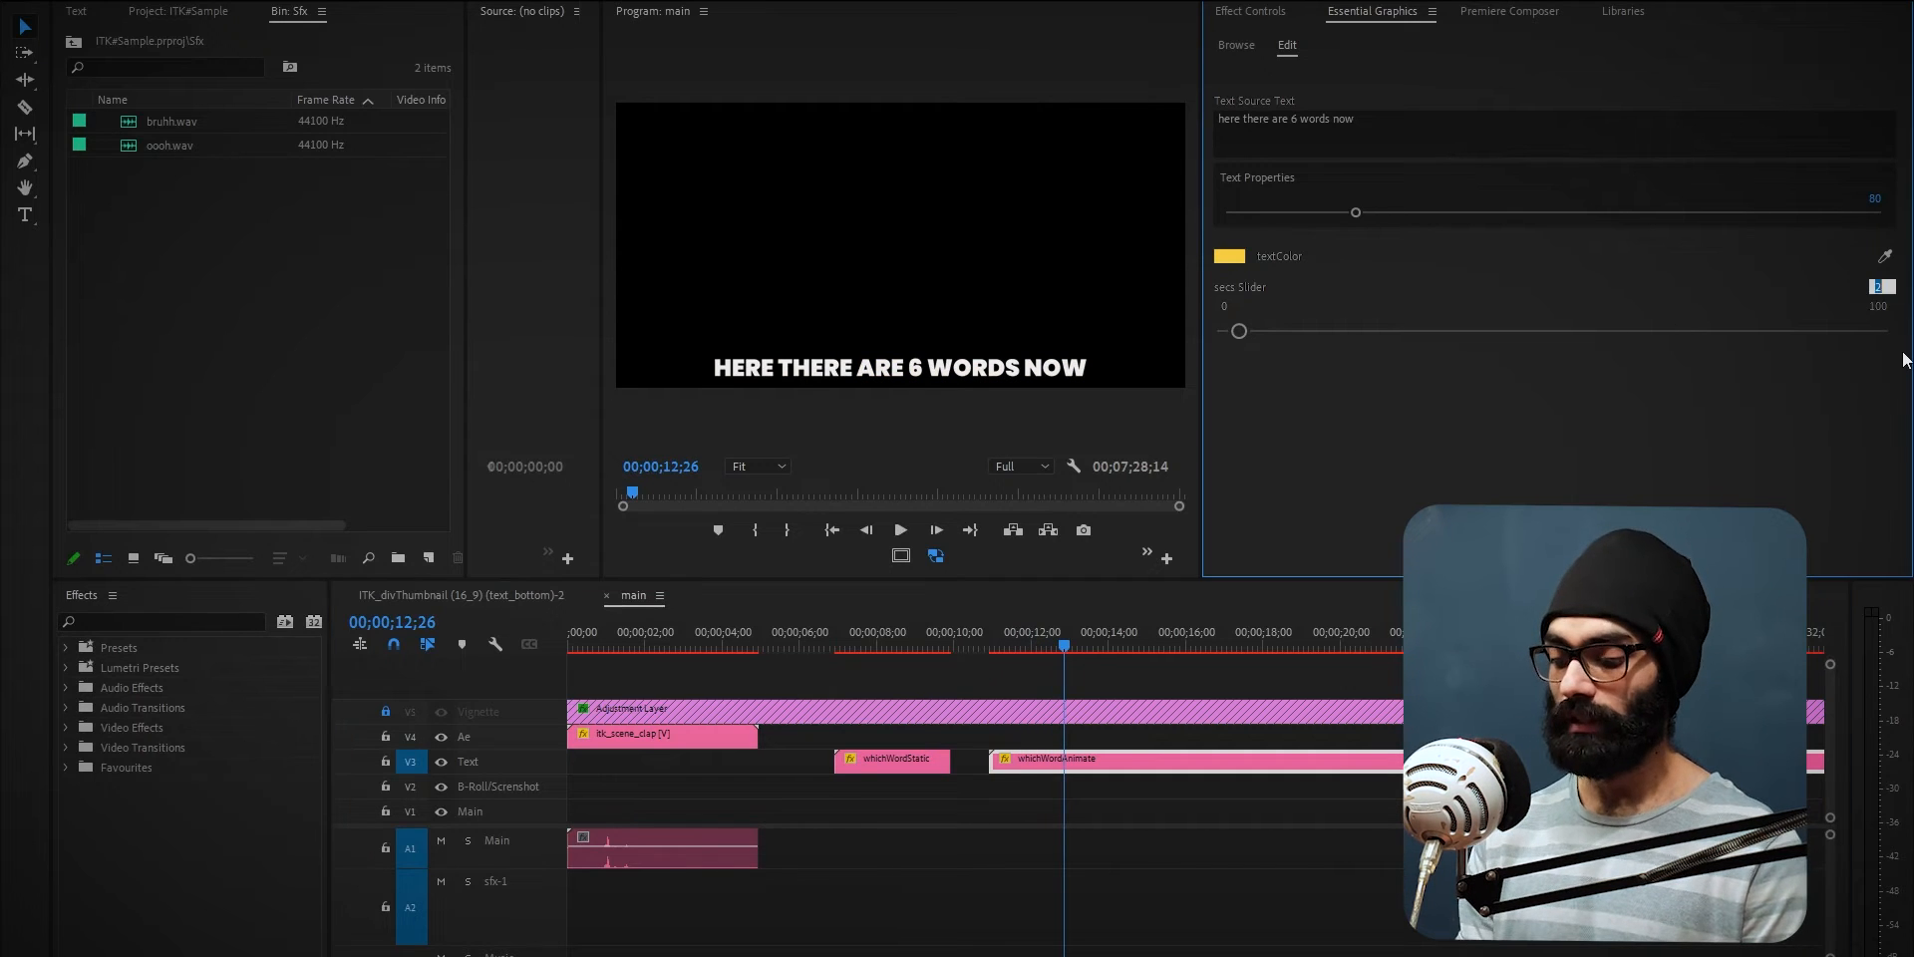
pyautogui.write('3')
pyautogui.press('Return')
pyautogui.click(997, 645)
pyautogui.press('space')
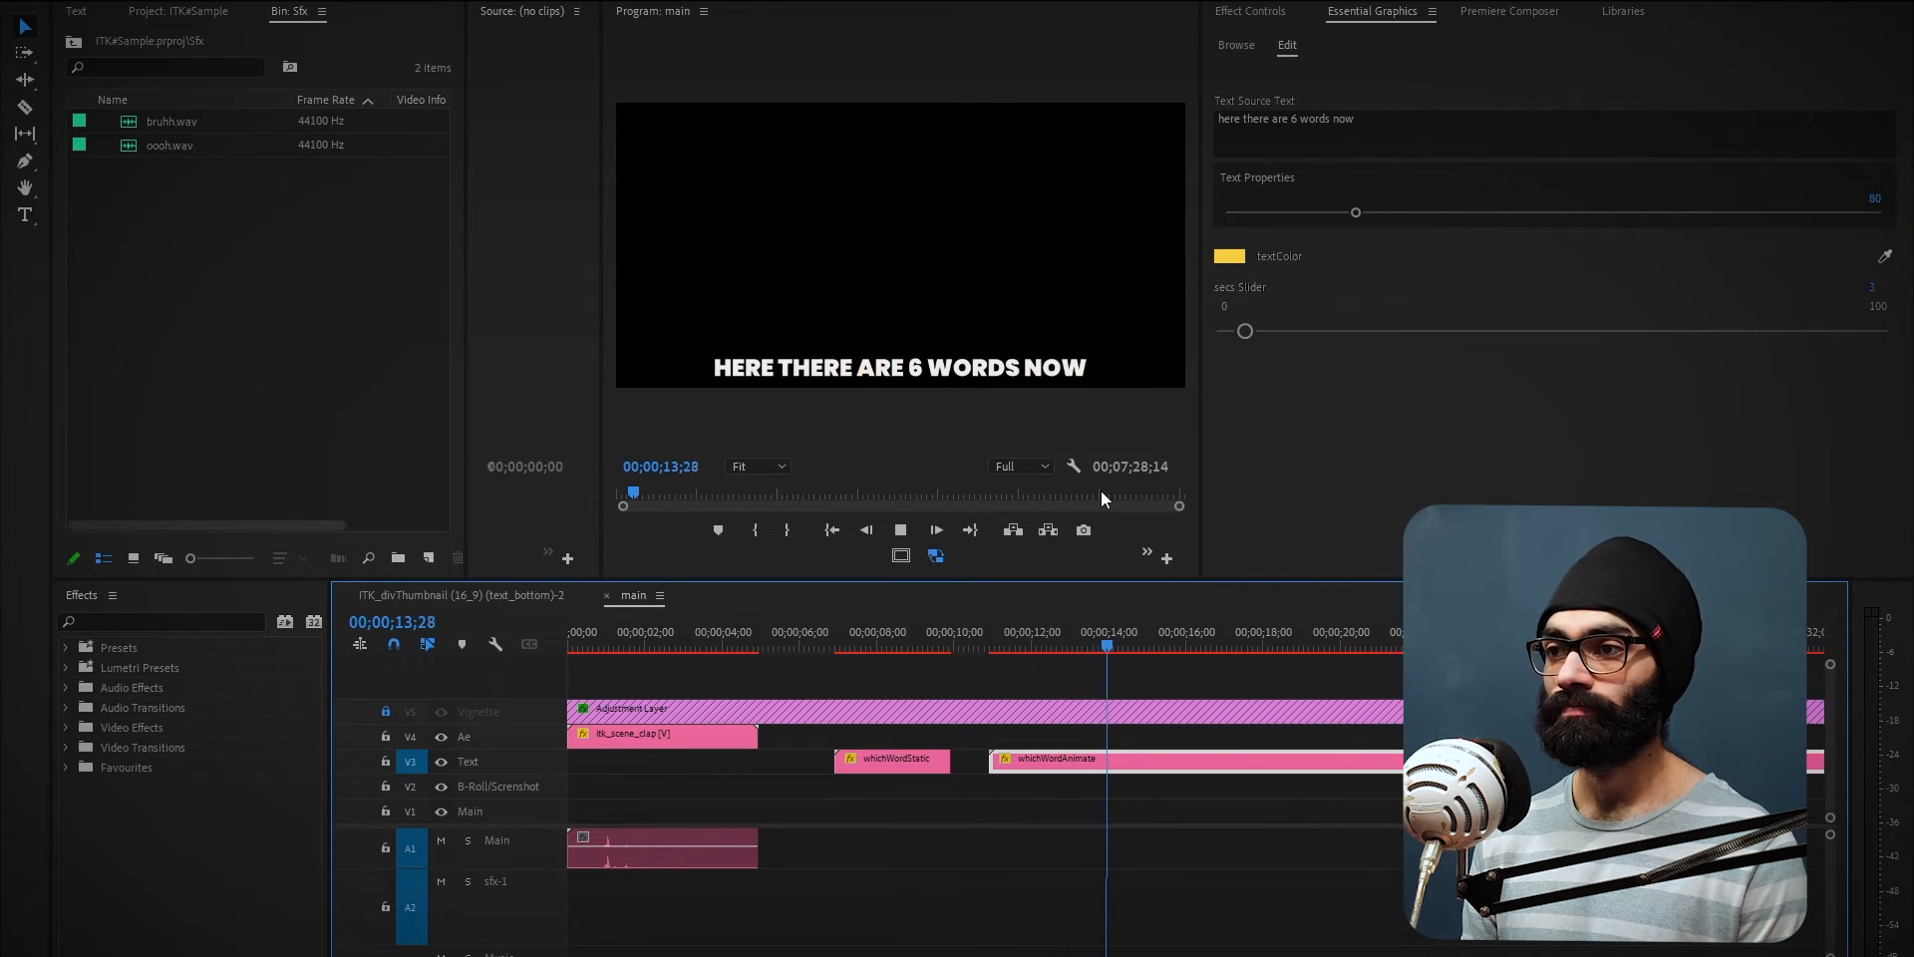
# Switch to After Effects, open the whichWordStatic composition and select its "now only three" text layer.
pyautogui.hotkey('alt', 'Tab')
pyautogui.hotkey('alt', 'Tab')
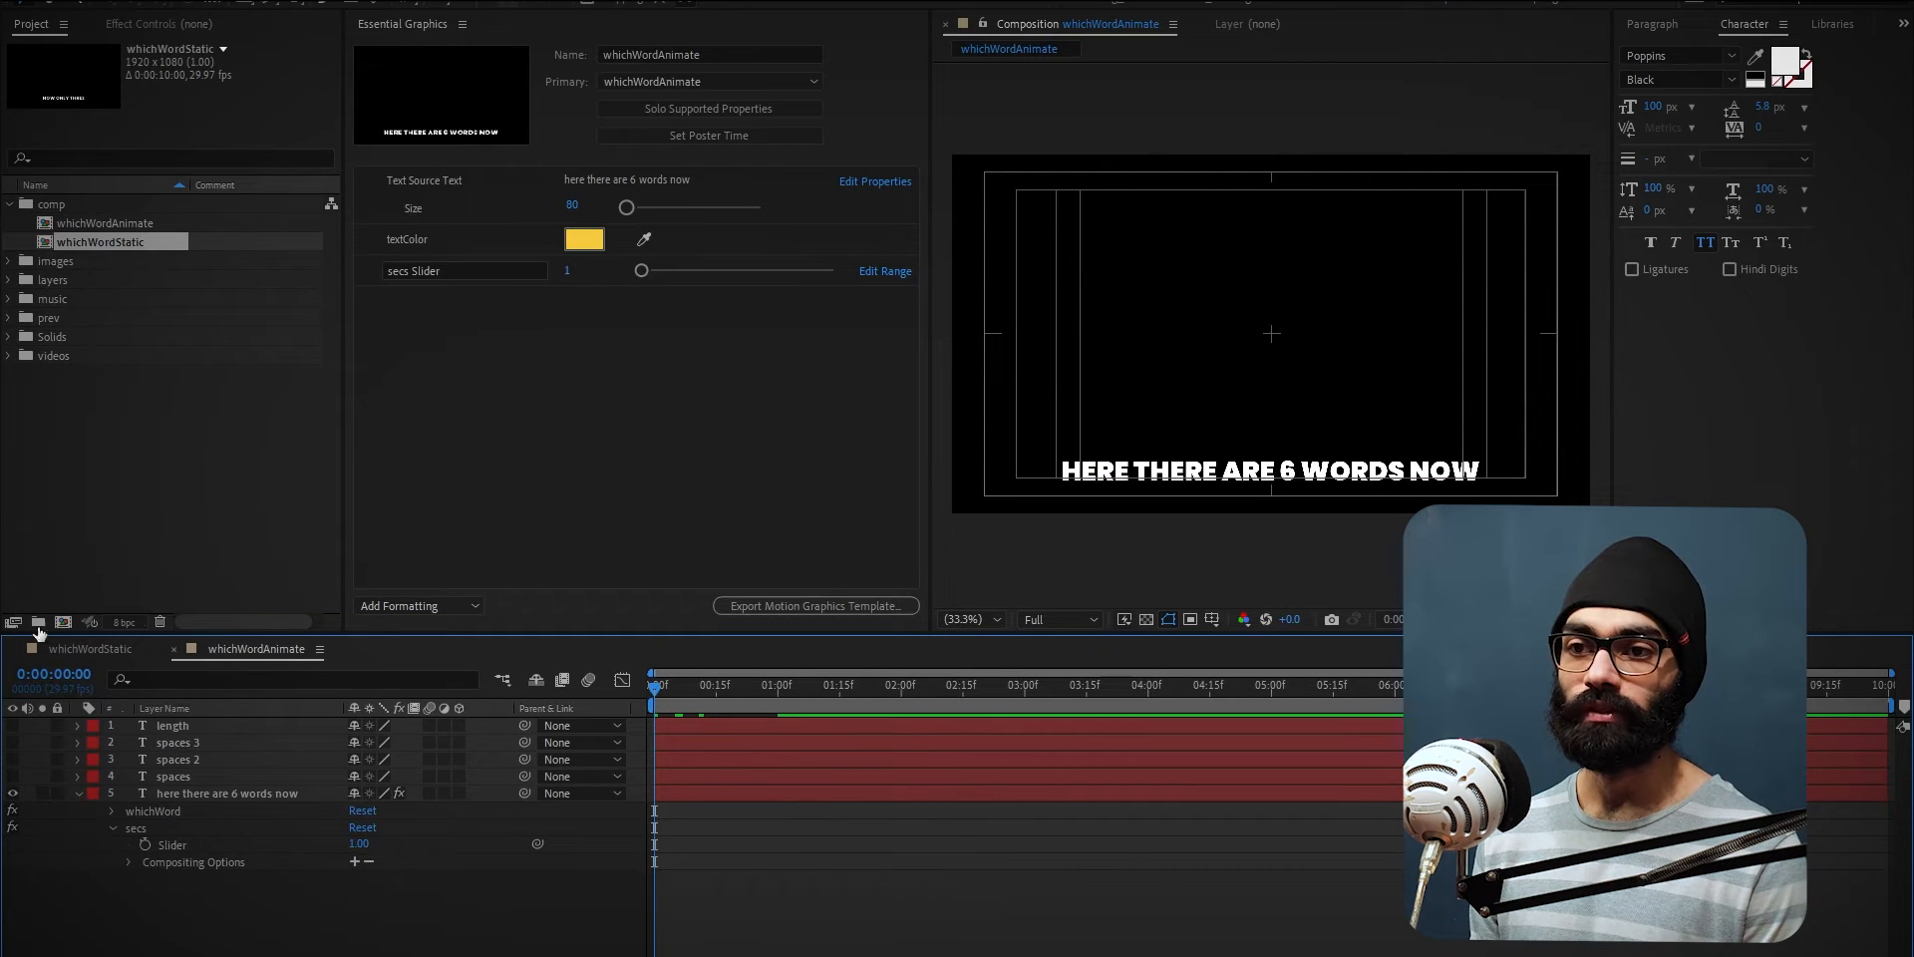
pyautogui.click(88, 650)
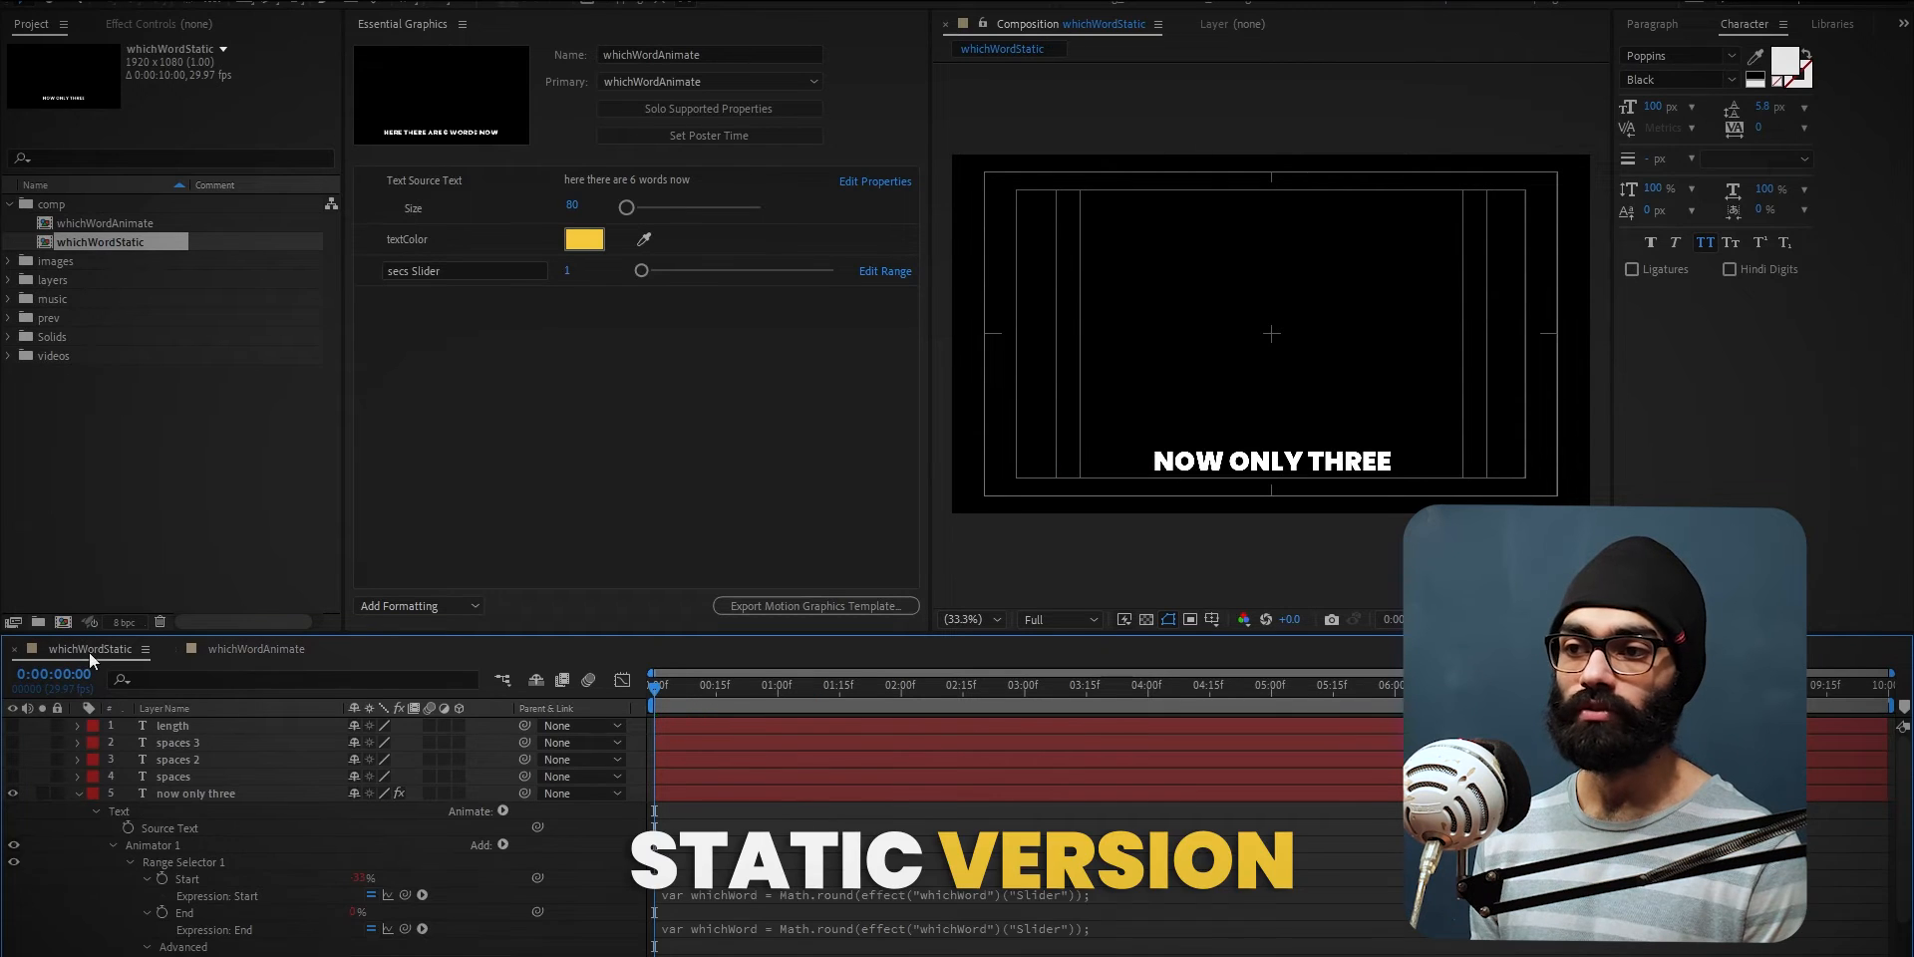
pyautogui.click(183, 795)
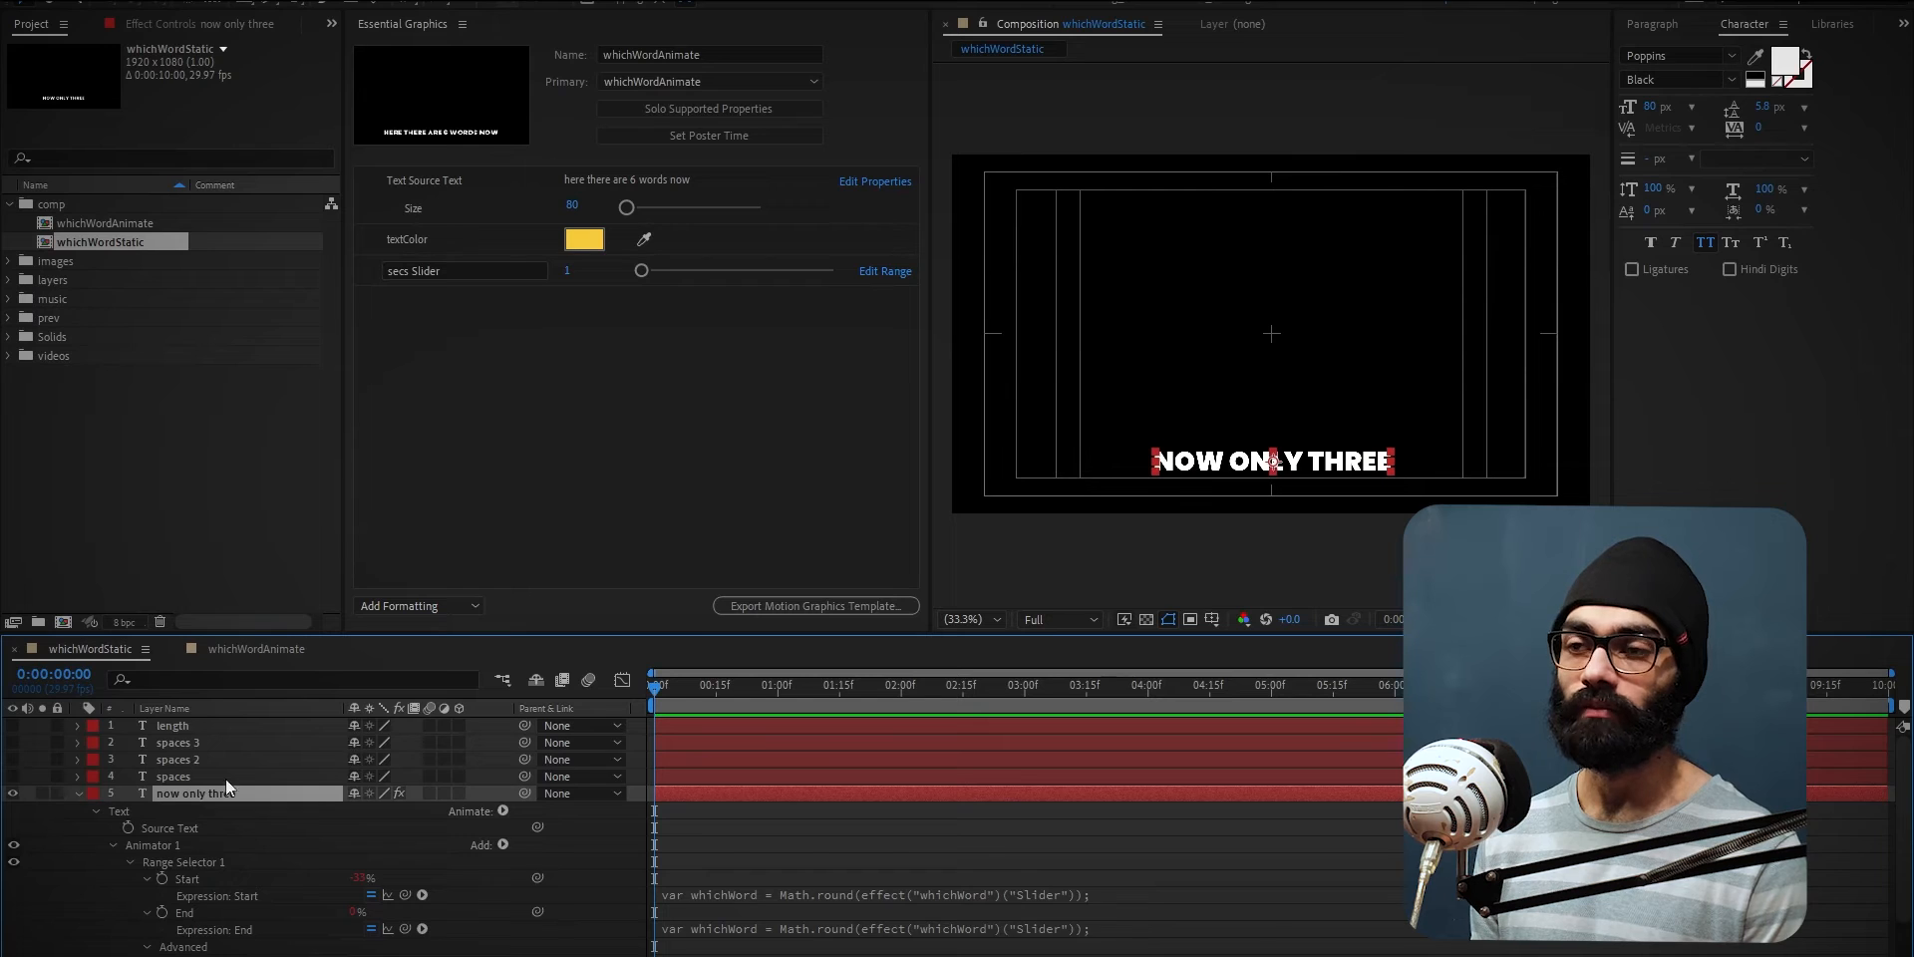
# Expand Animator 1 on the "now only three" layer and examine Range Selector 1's Start and End expressions.
pyautogui.scroll(-1, 200, 776)
pyautogui.click(120, 794)
pyautogui.click(115, 794)
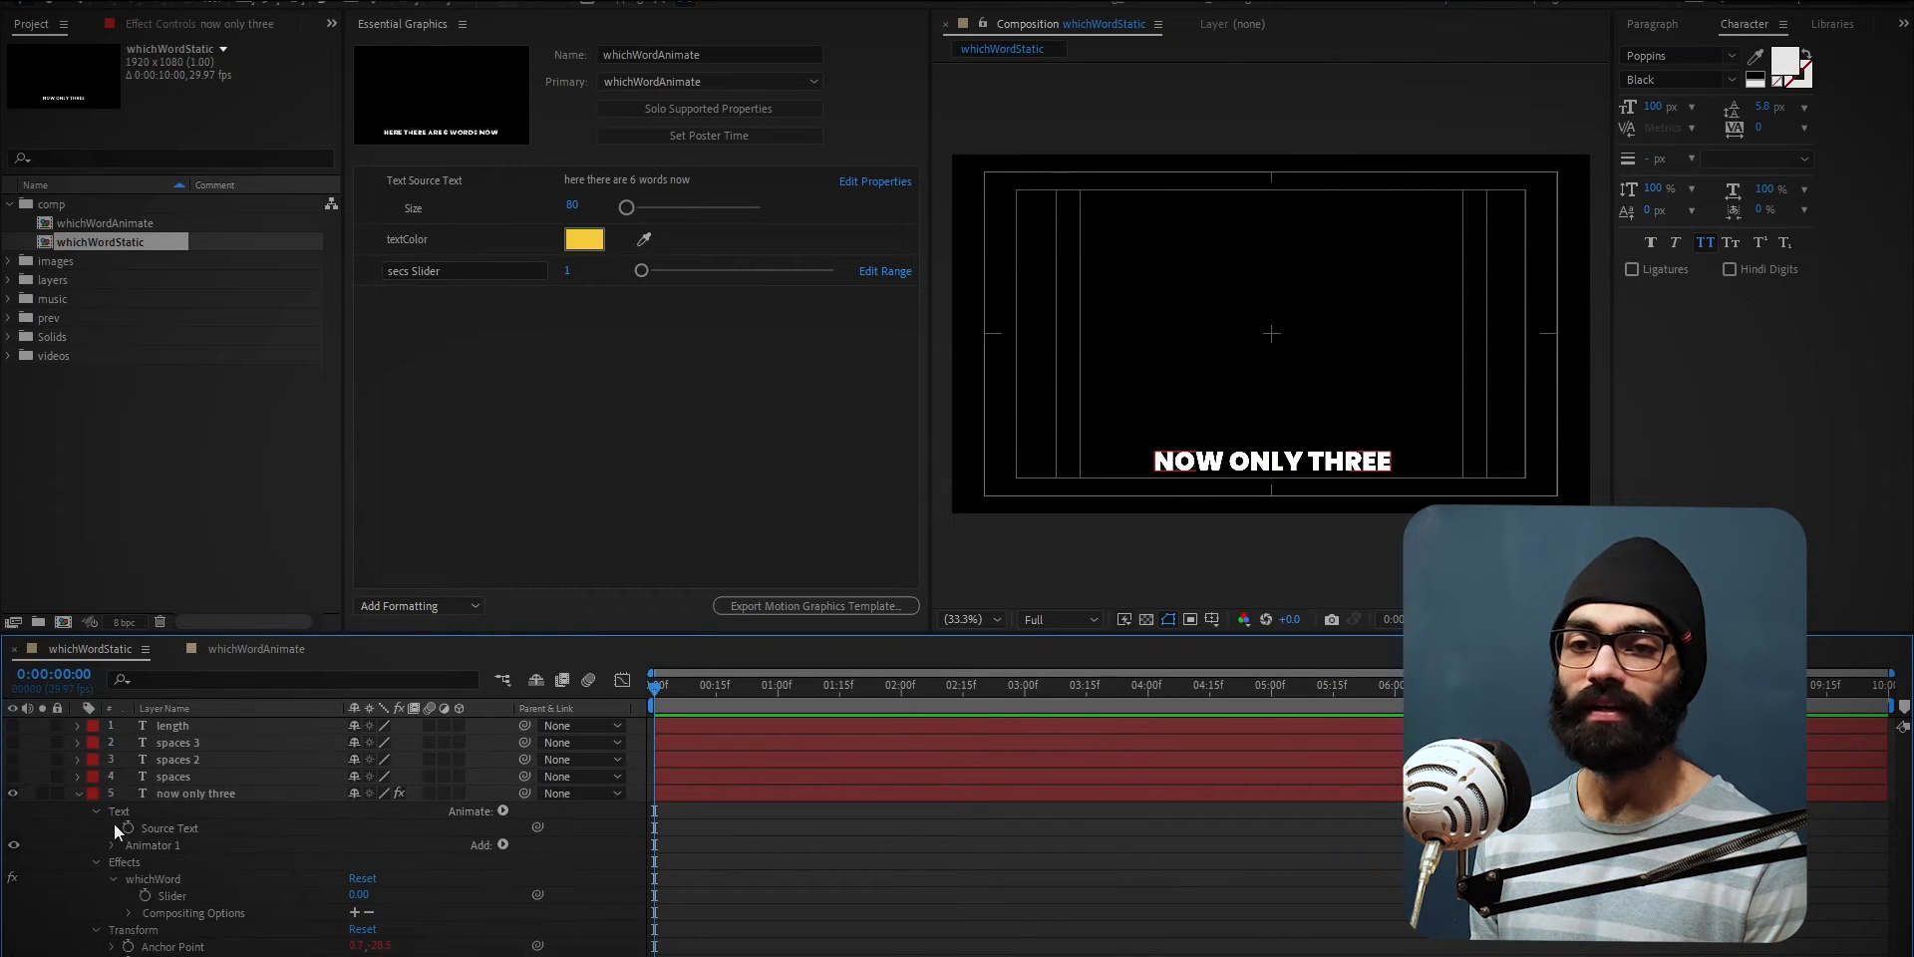
pyautogui.click(112, 845)
pyautogui.scroll(2, 257, 860)
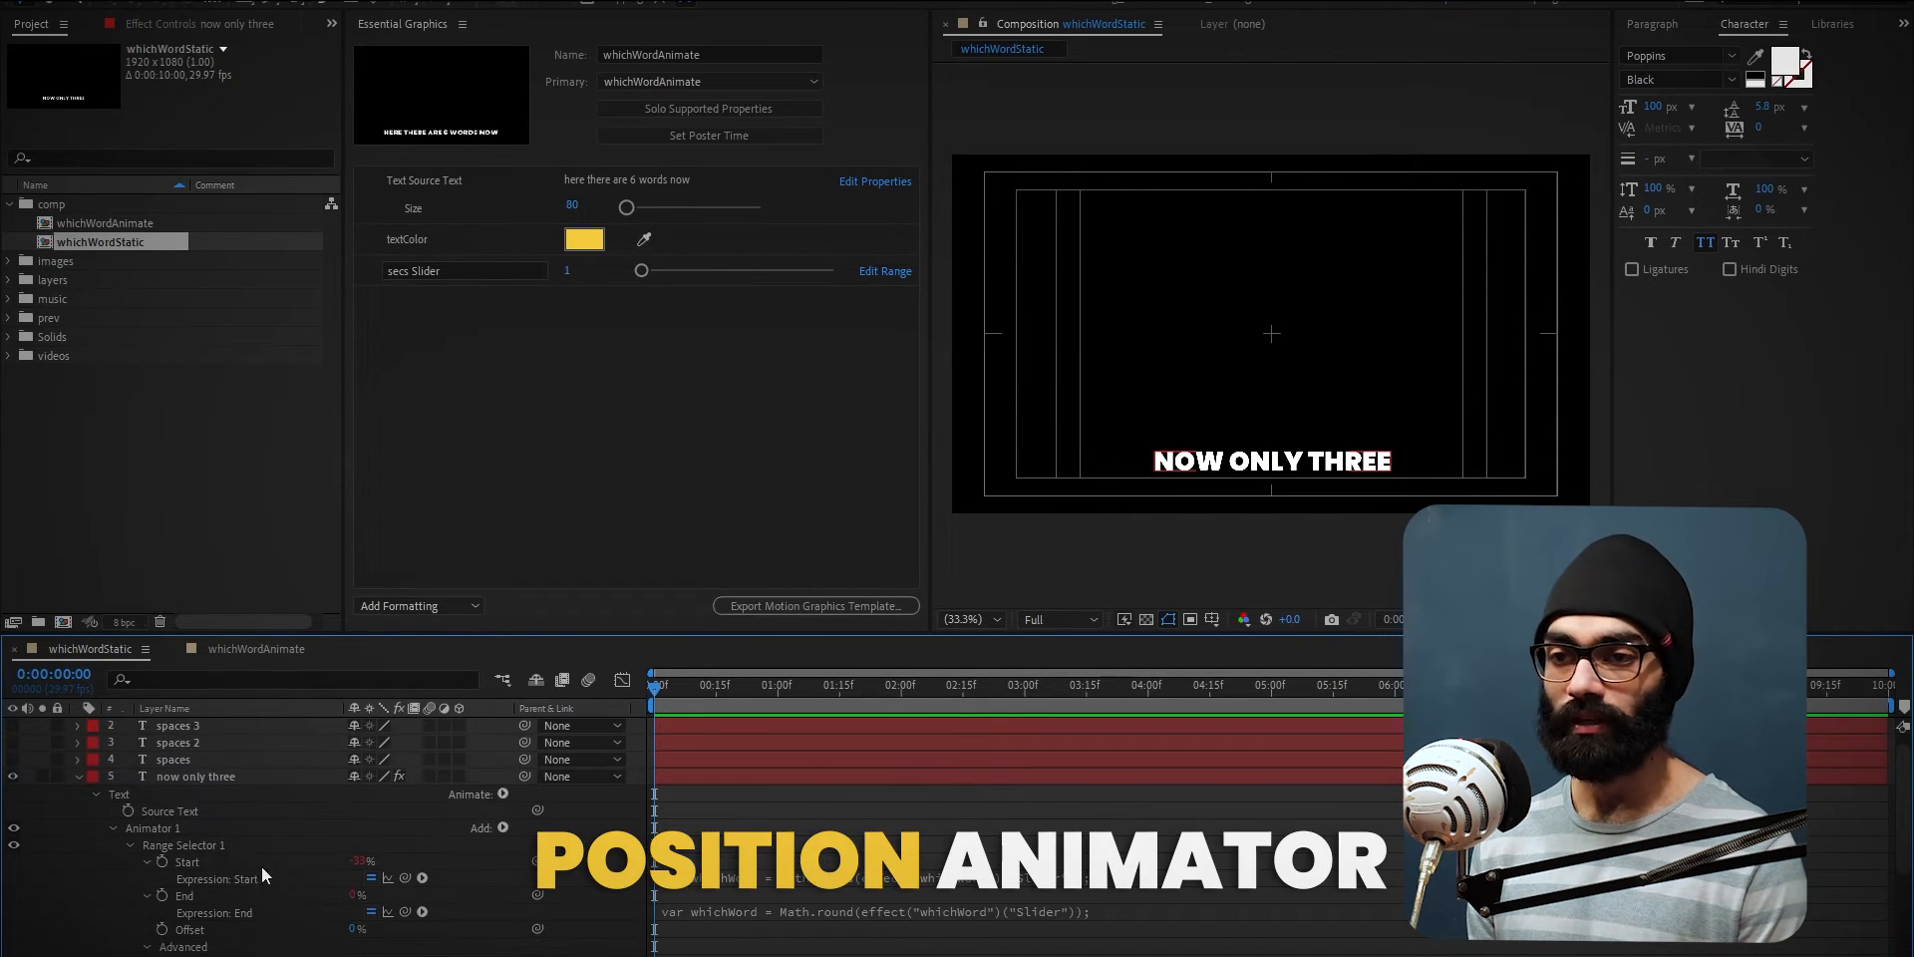
pyautogui.click(194, 896)
pyautogui.click(190, 860)
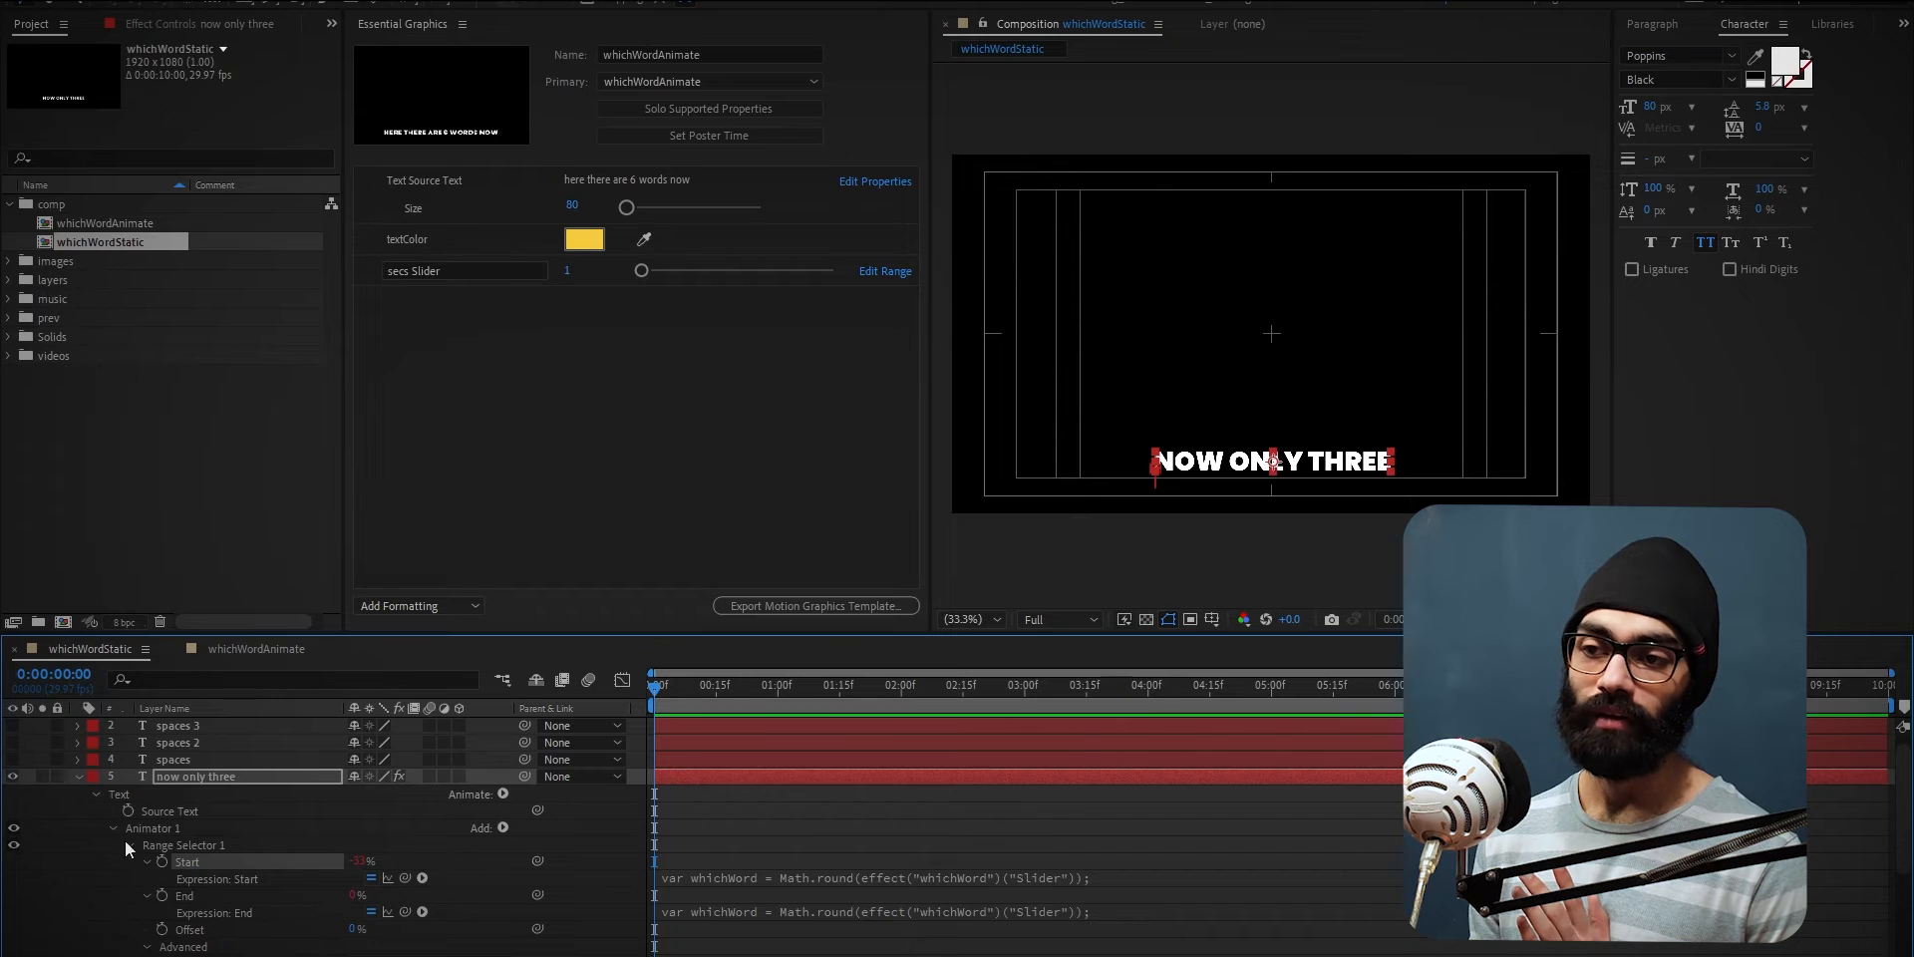
# Enlarge the timeline area and inspect the Based On option in Range Selector 1's Advanced settings.
pyautogui.scroll(-1, 124, 840)
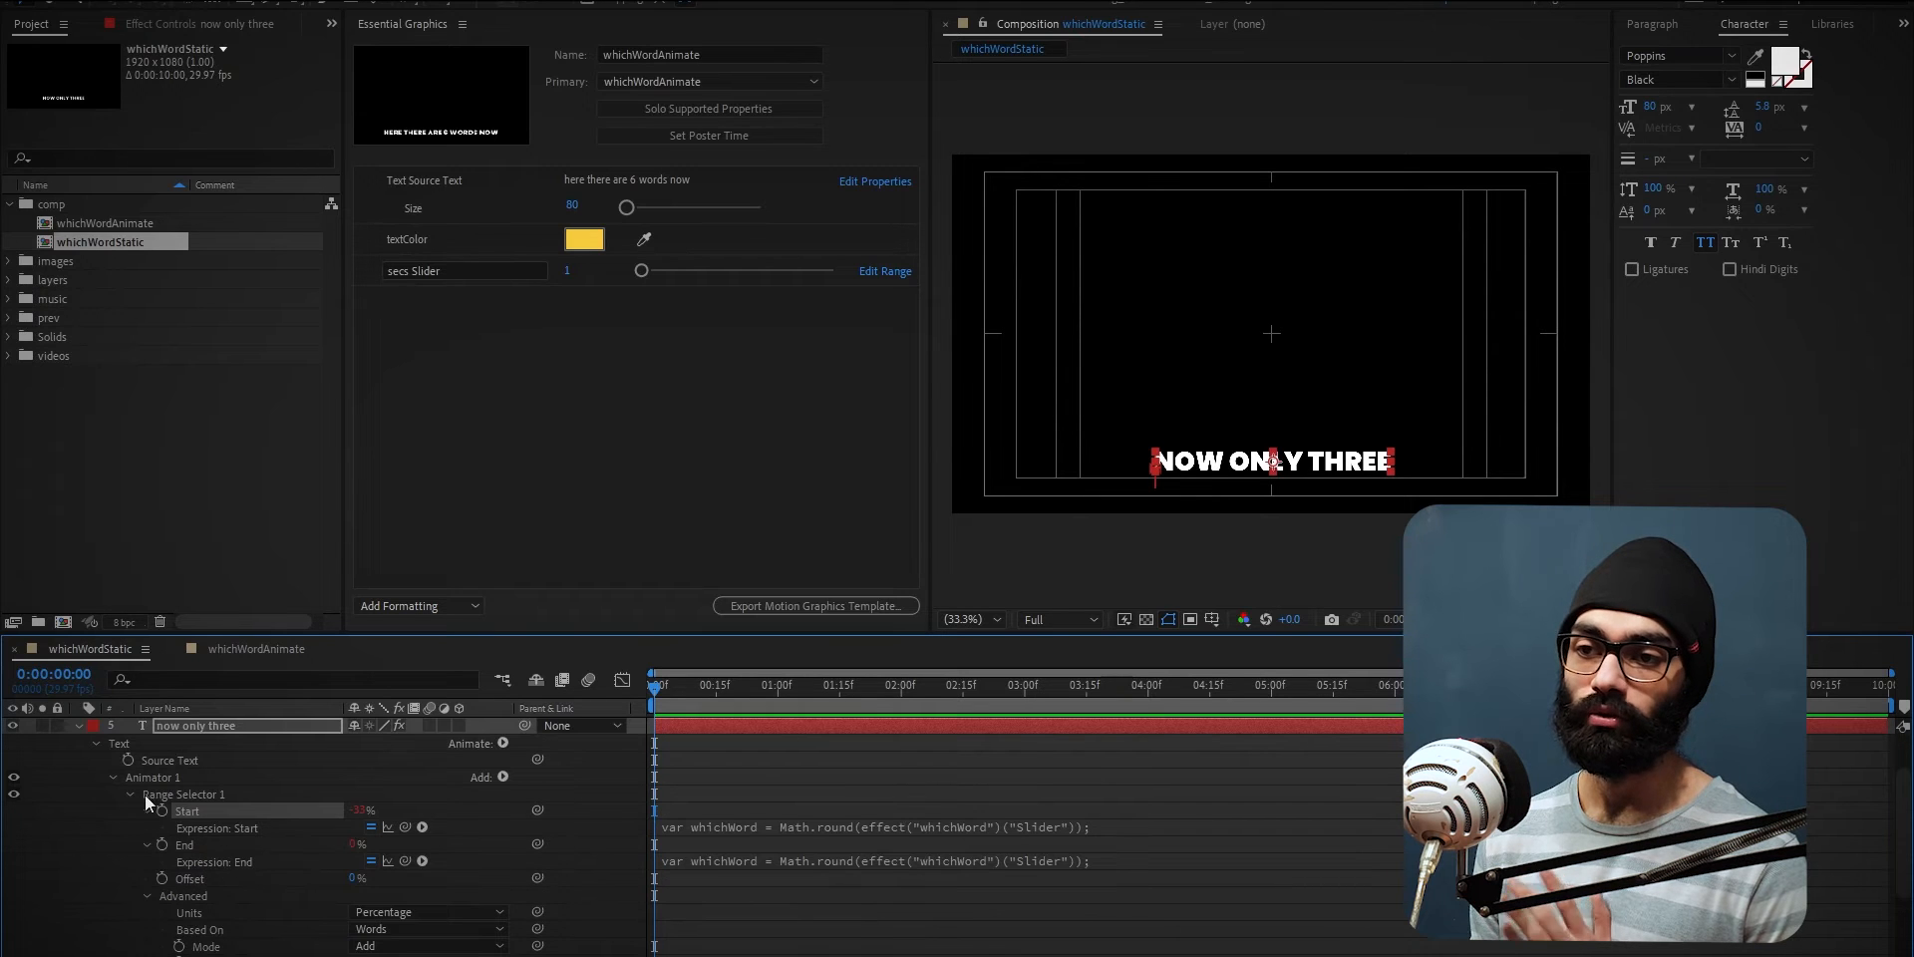
pyautogui.scroll(1, 181, 803)
pyautogui.moveTo(653, 634); pyautogui.dragTo(653, 448)
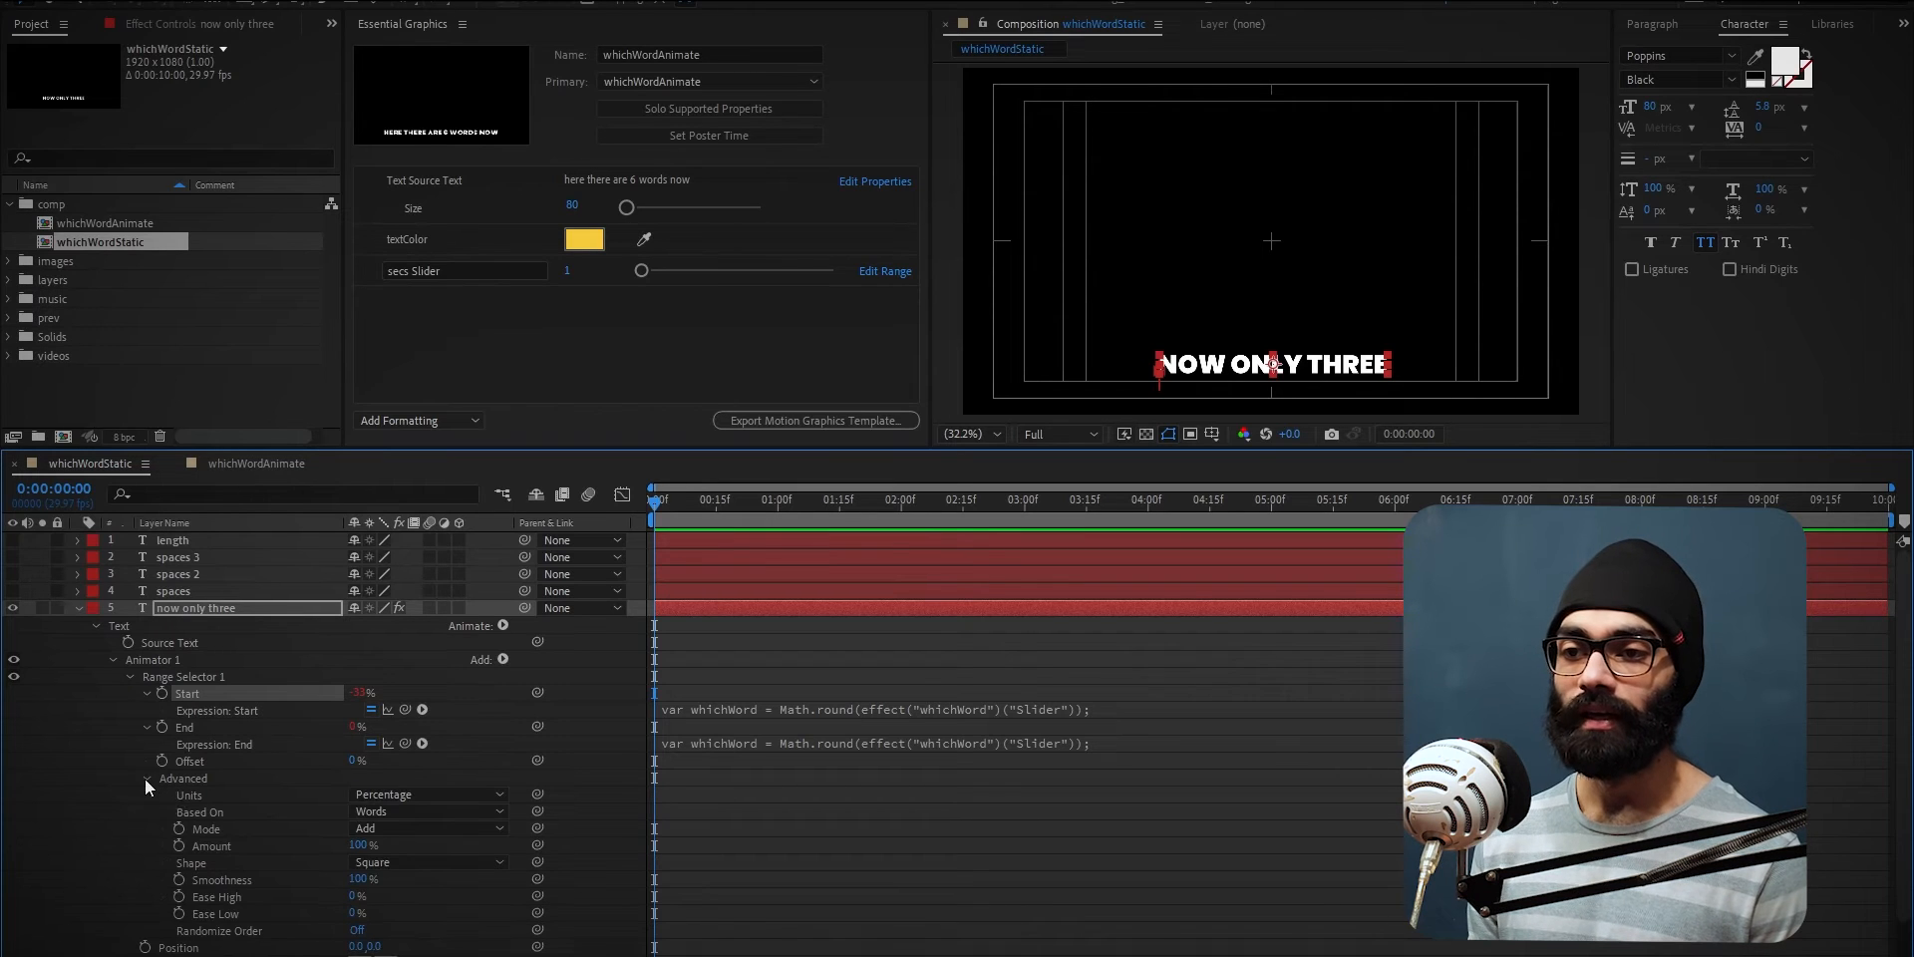
pyautogui.click(385, 811)
pyautogui.click(309, 821)
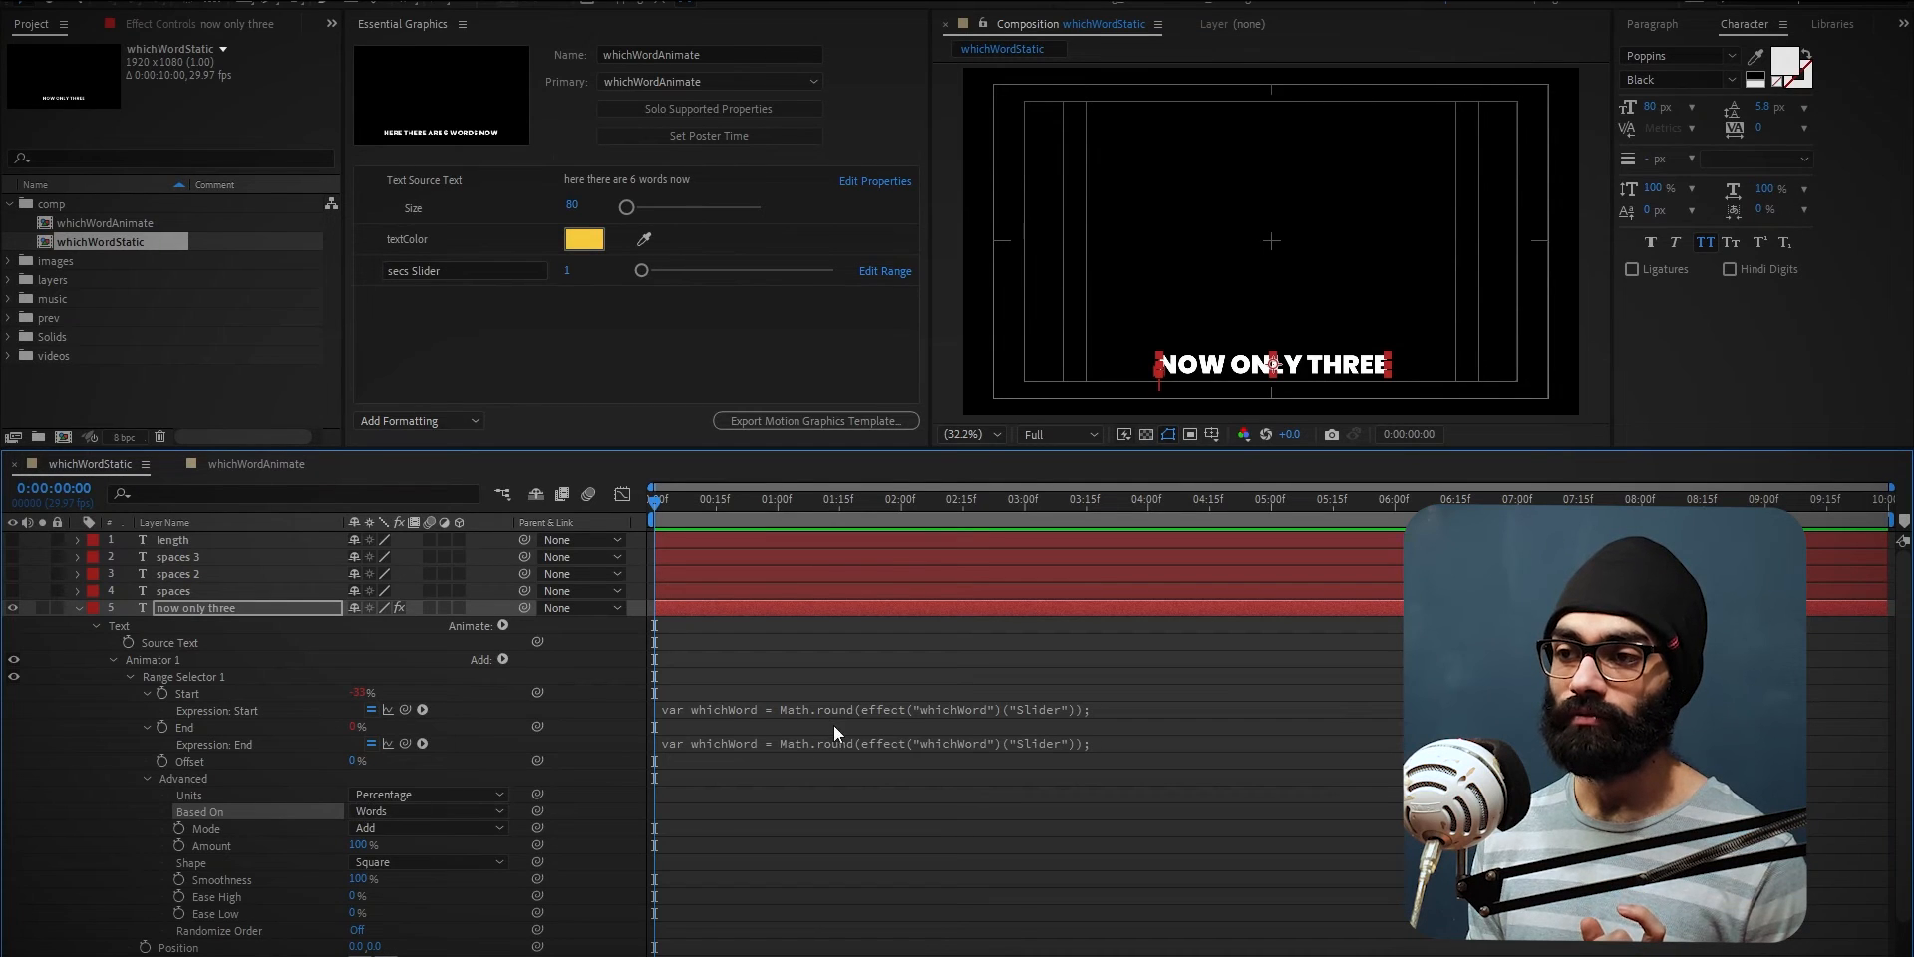
# Expand Range Selector 1's full Start and End expressions and examine the whichWord Slider effect they reference.
pyautogui.click(835, 710)
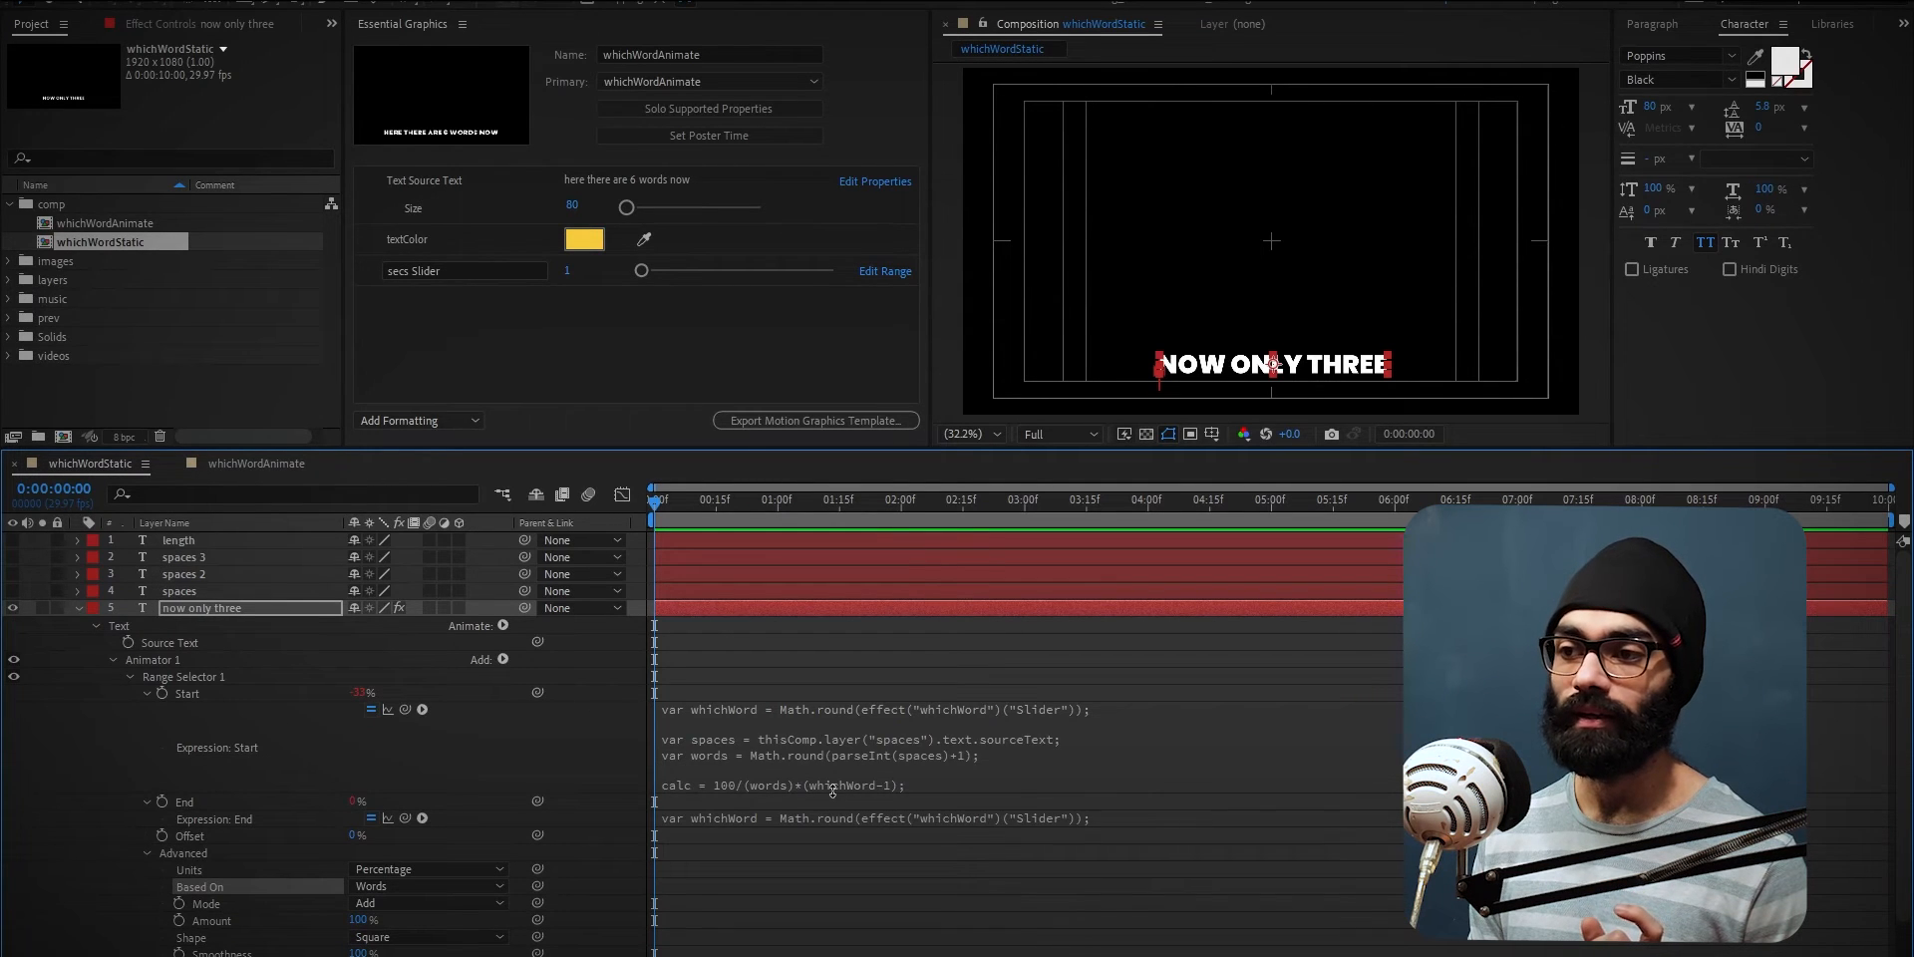
pyautogui.click(833, 819)
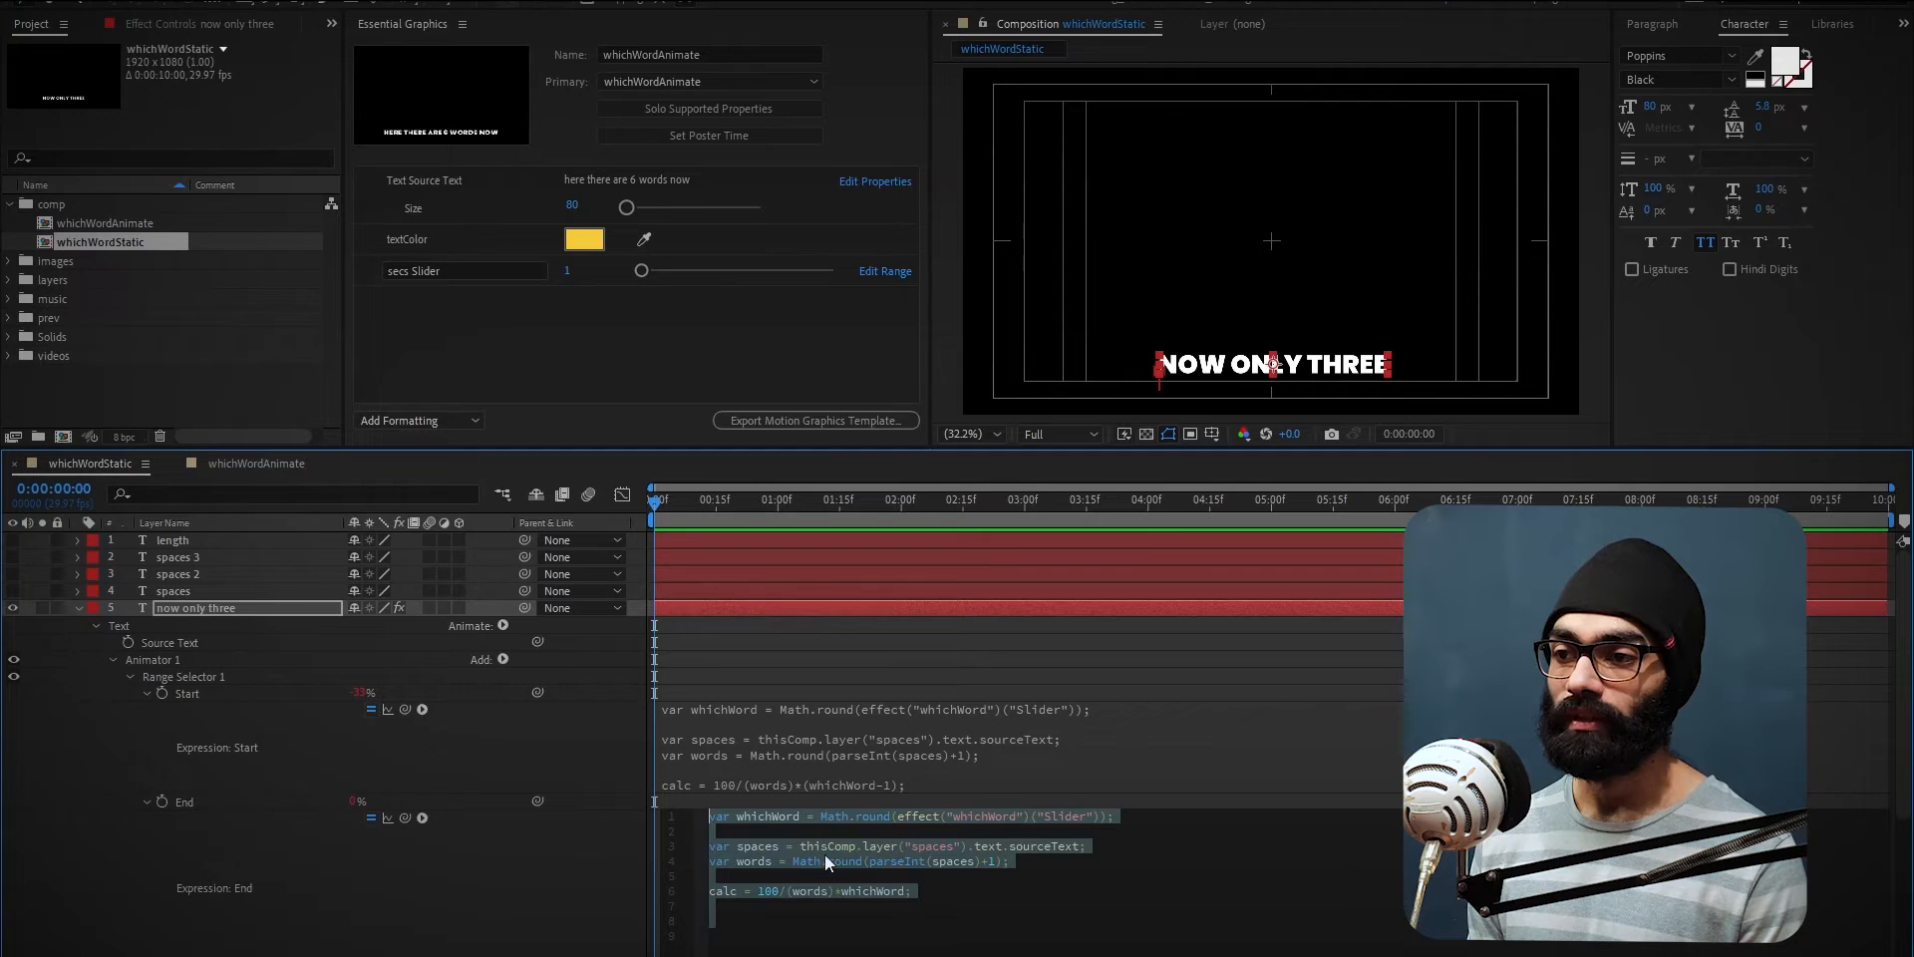
pyautogui.click(799, 816)
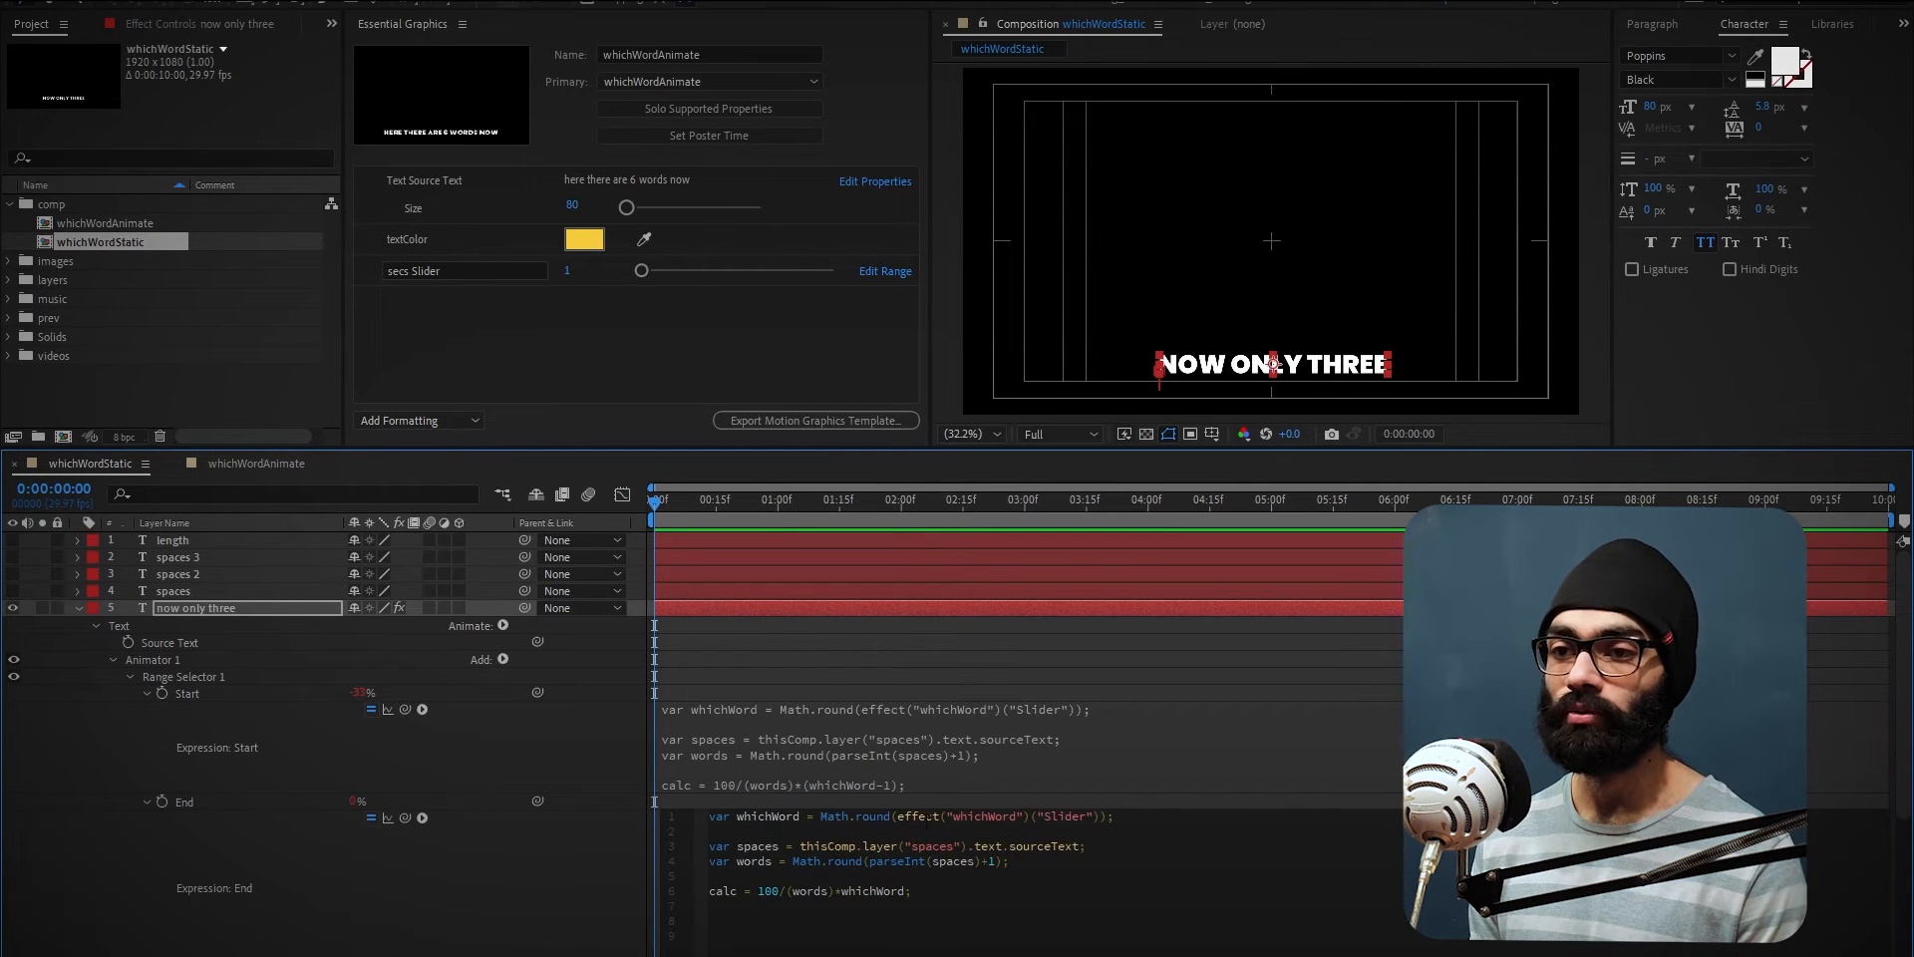
pyautogui.click(213, 604)
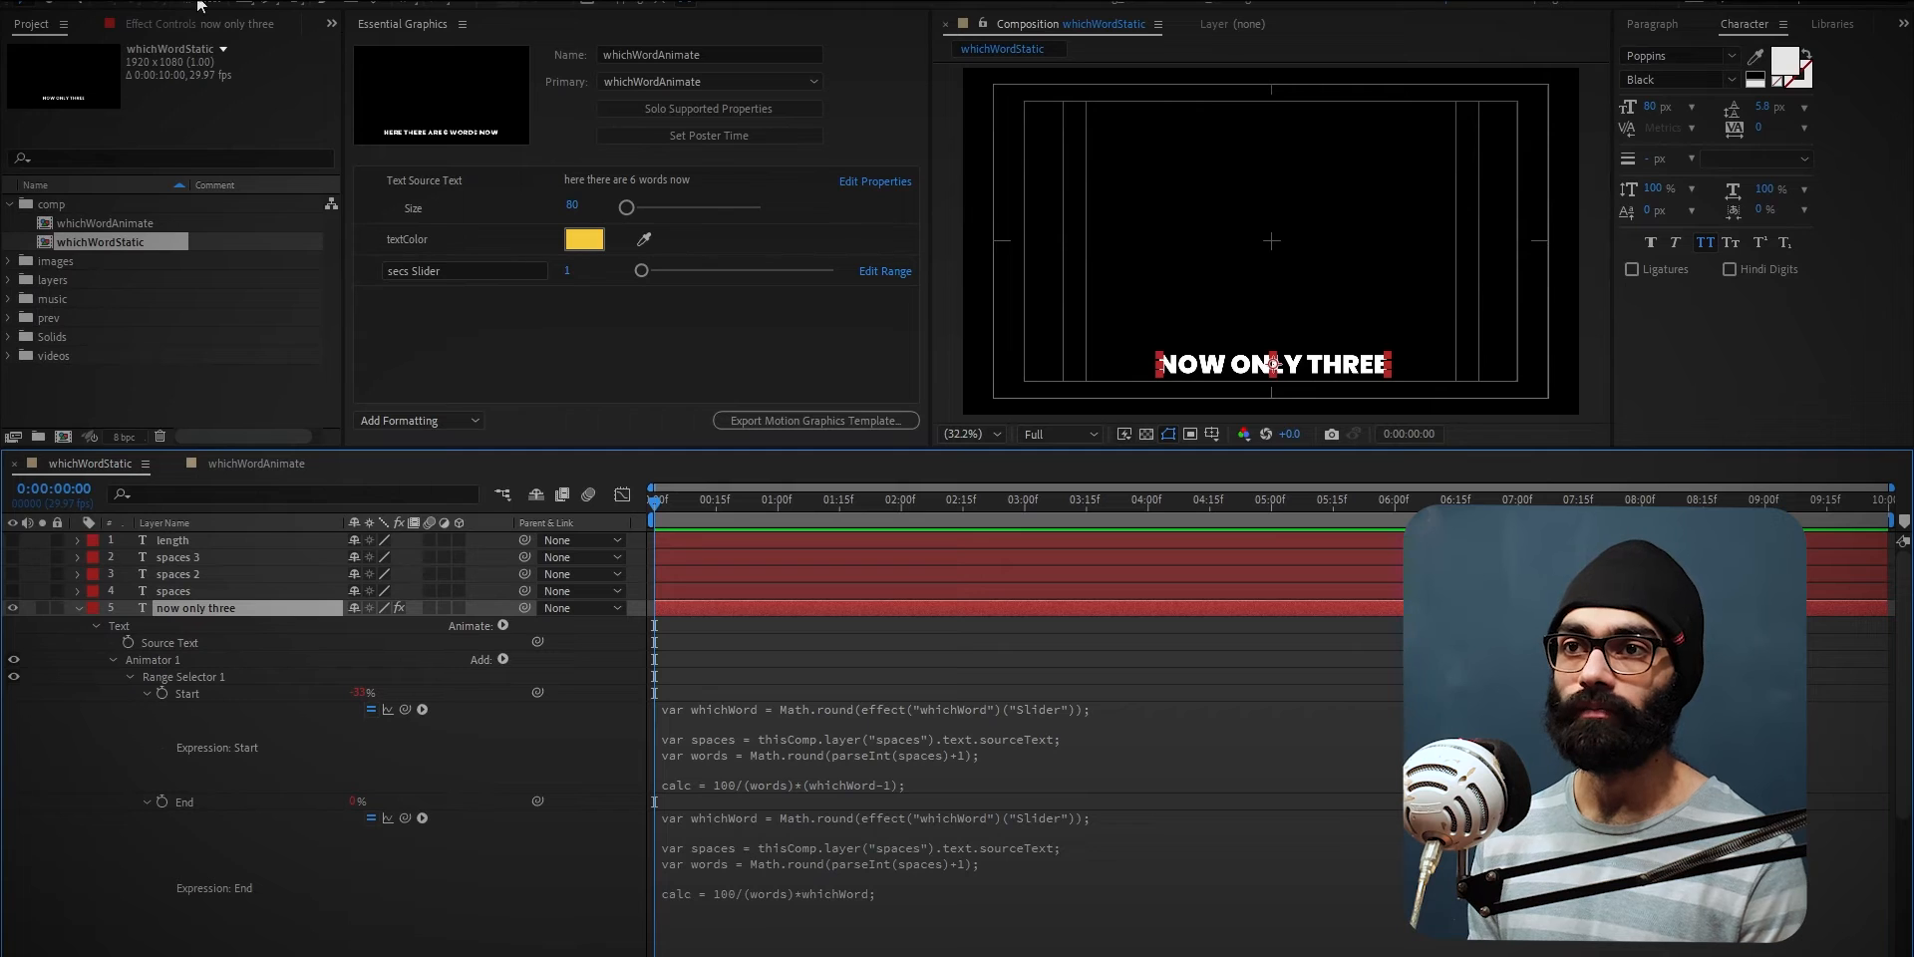
pyautogui.click(218, 26)
pyautogui.click(801, 840)
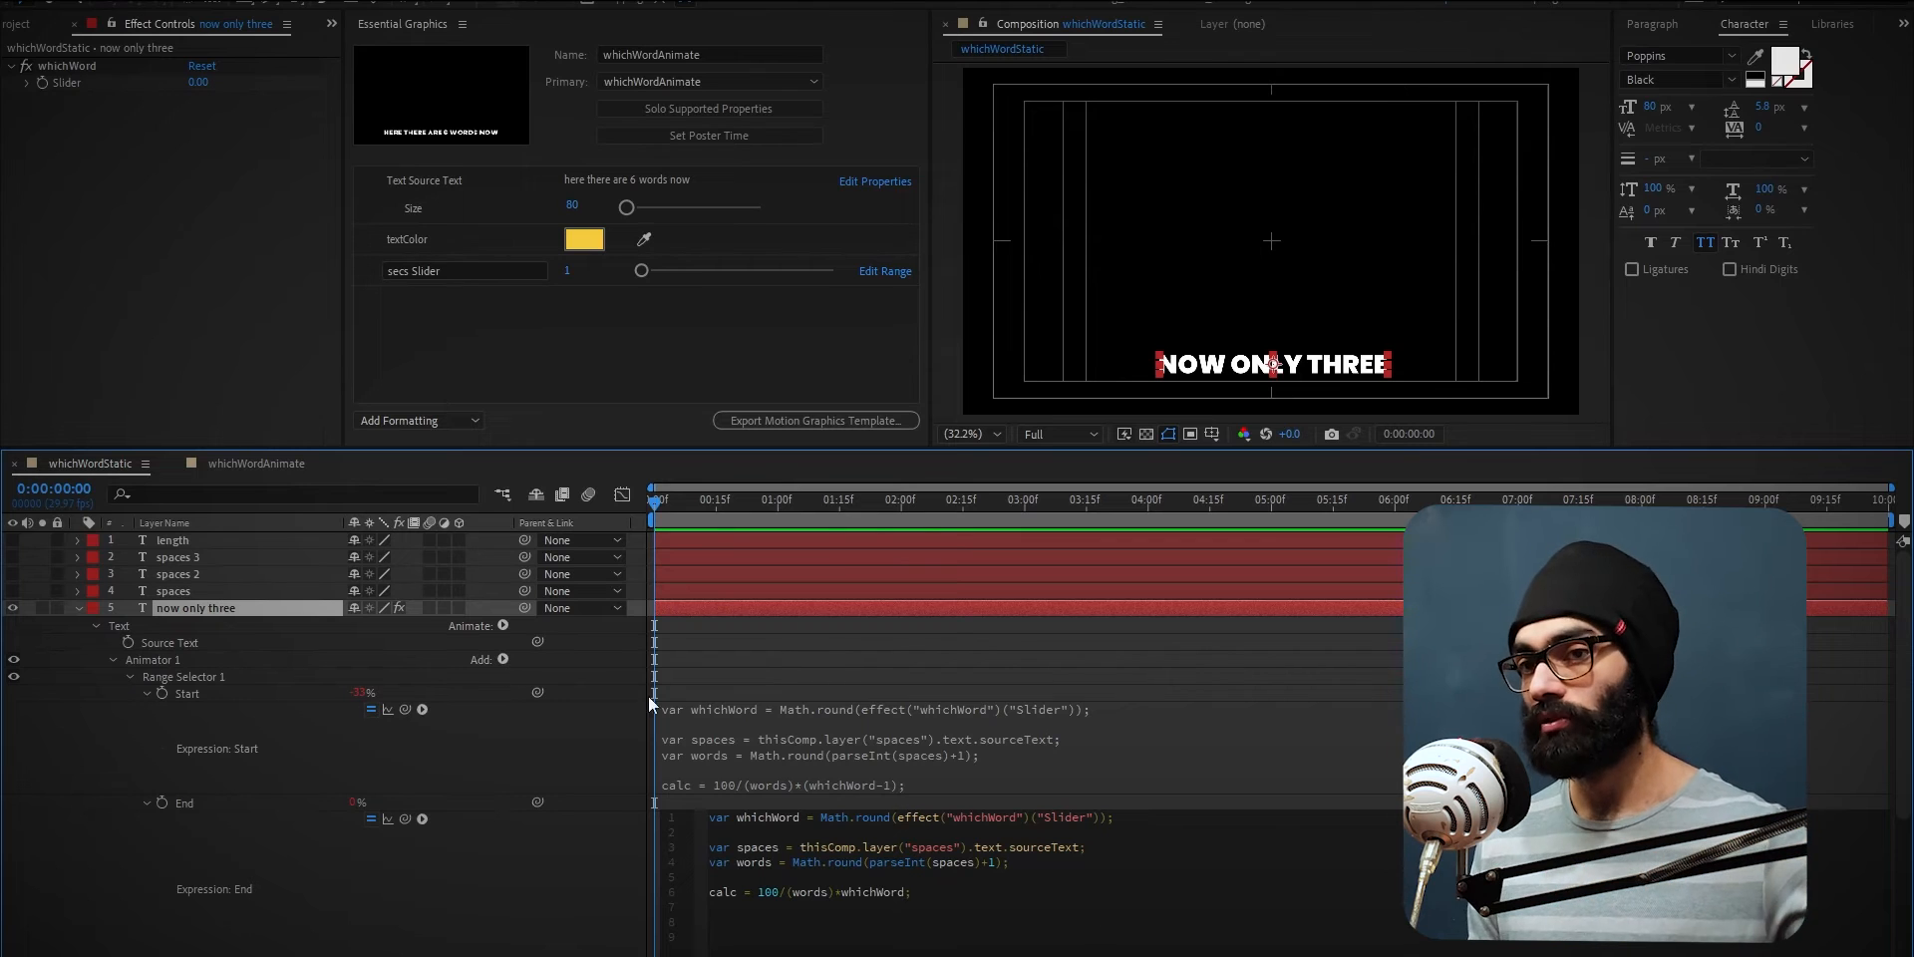
# Reveal the Source Text expression of the spaces layer.
pyautogui.click(208, 592)
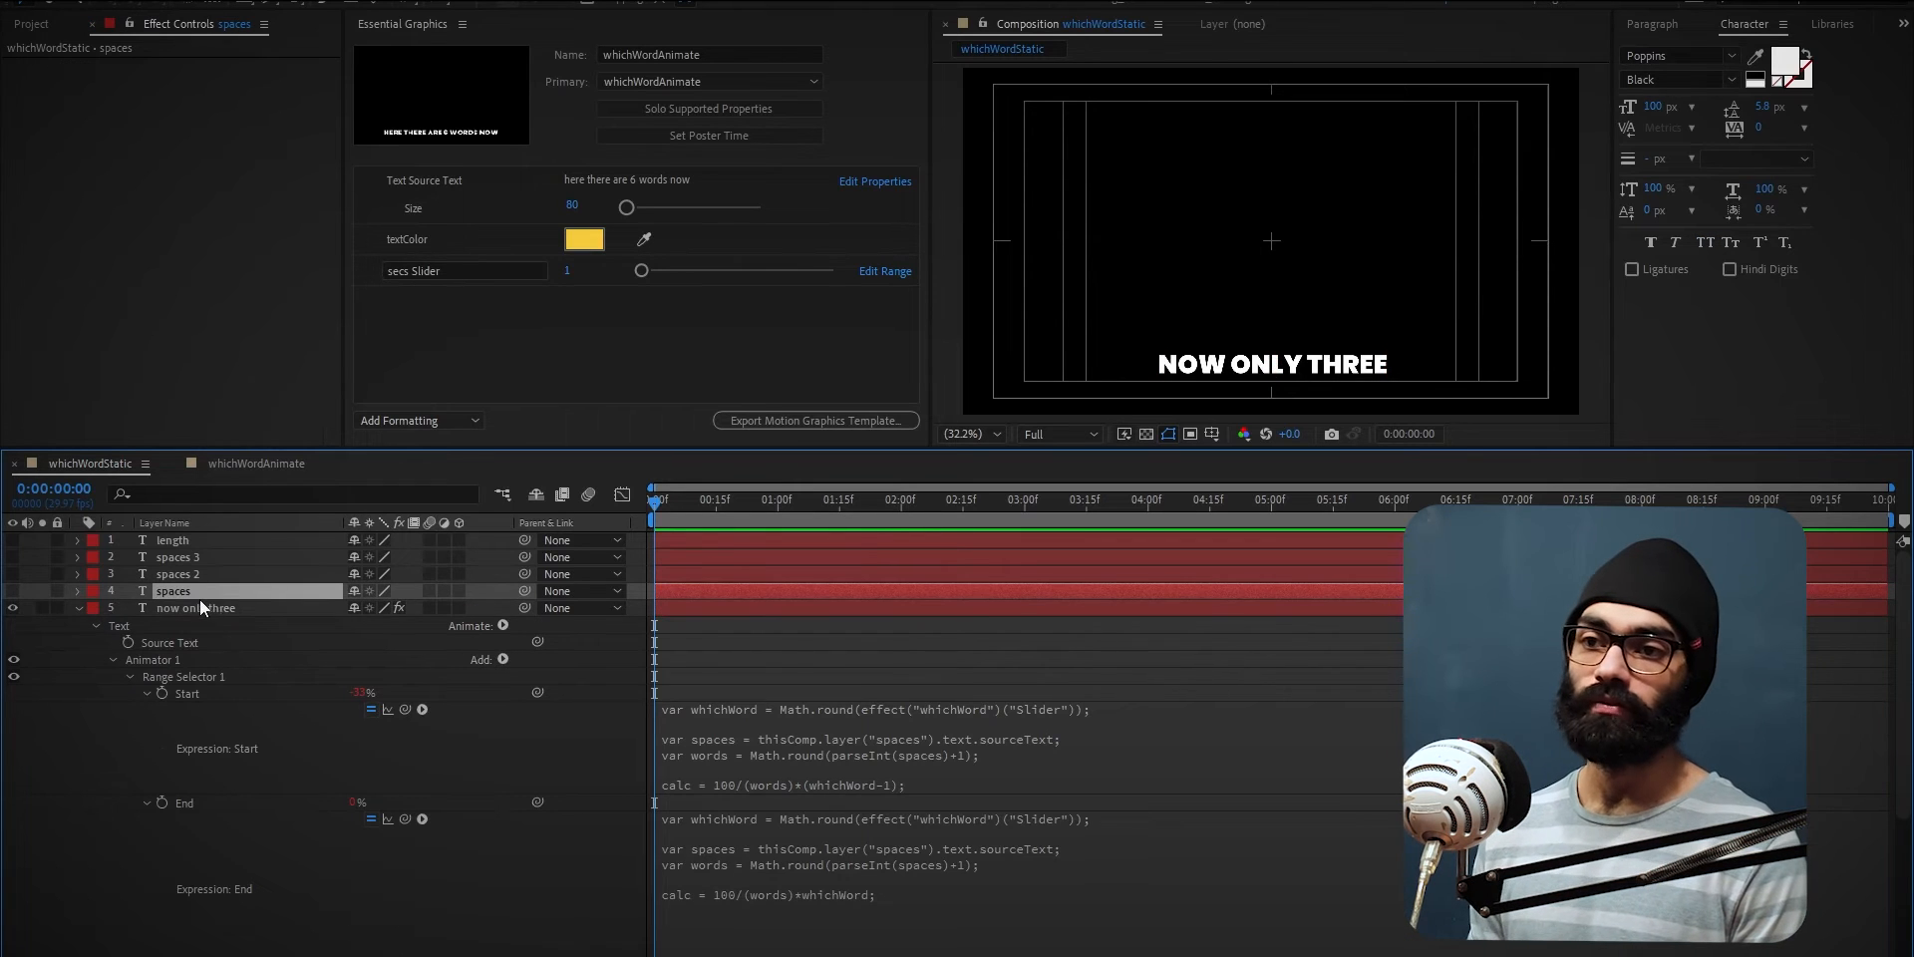
pyautogui.press('e')
pyautogui.press('e')
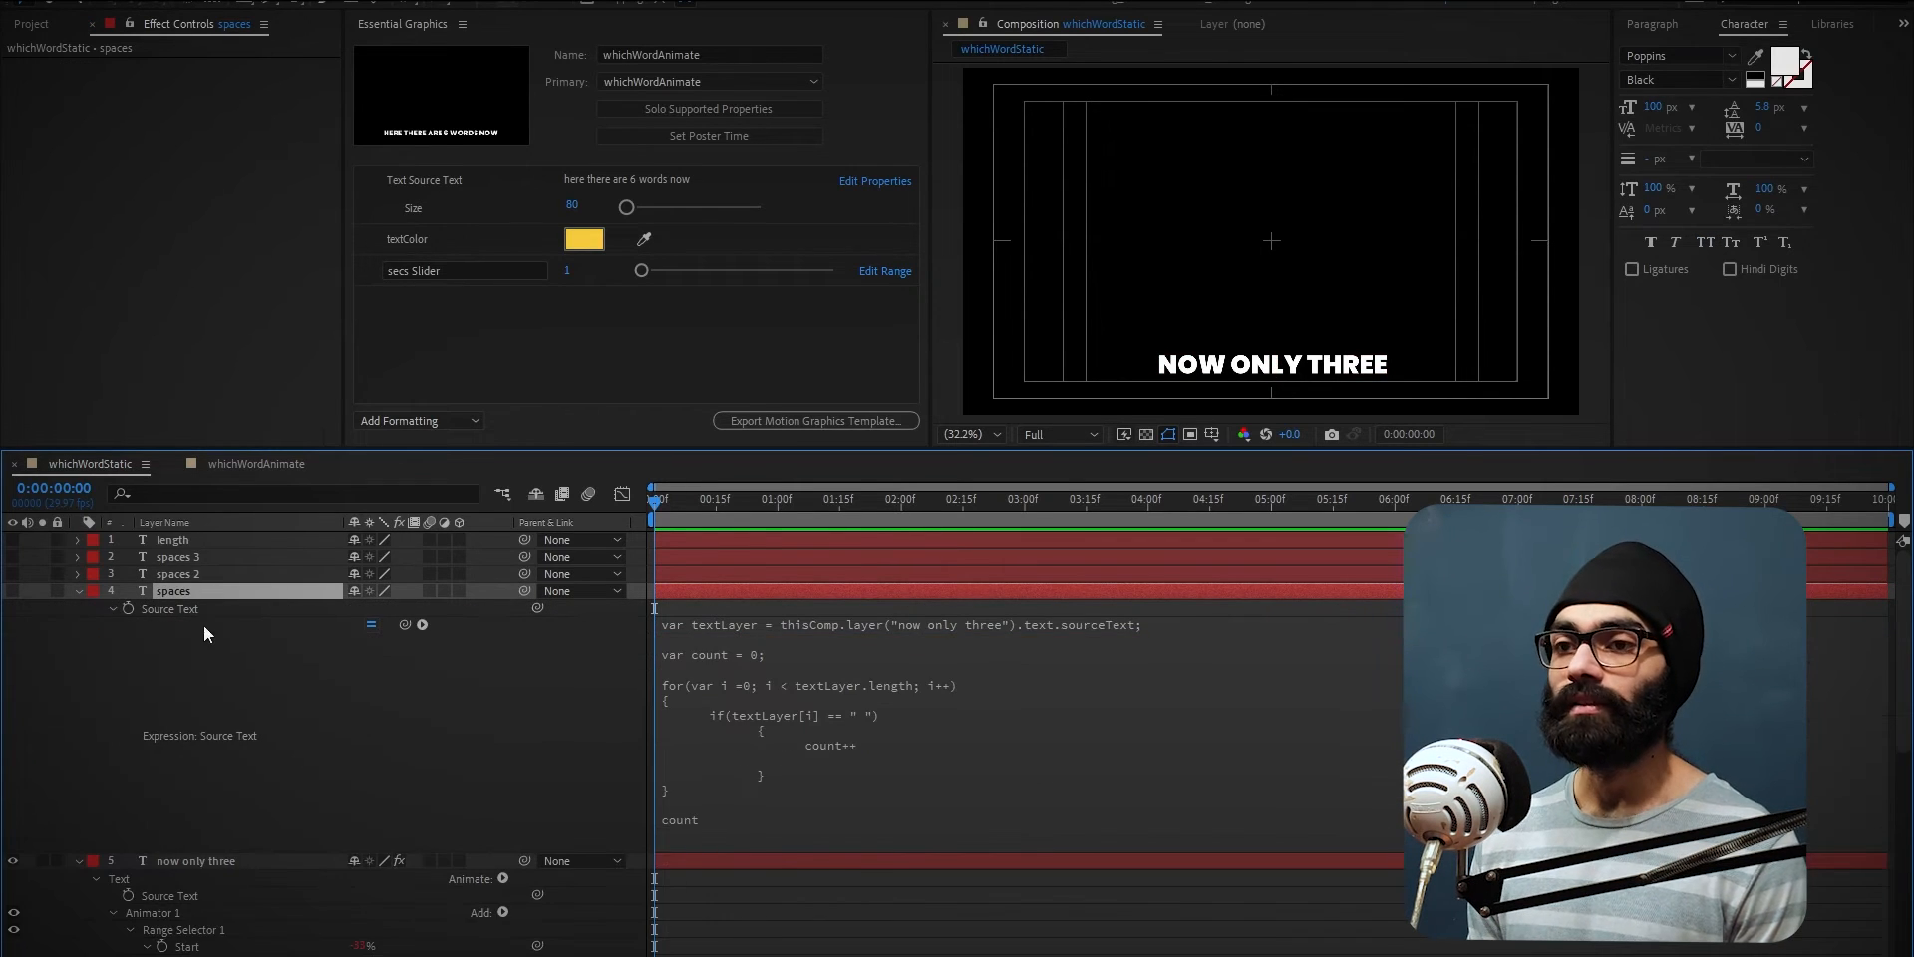
# Turn on visibility for the spaces, spaces 2, spaces 3 and length layers.
pyautogui.click(13, 591)
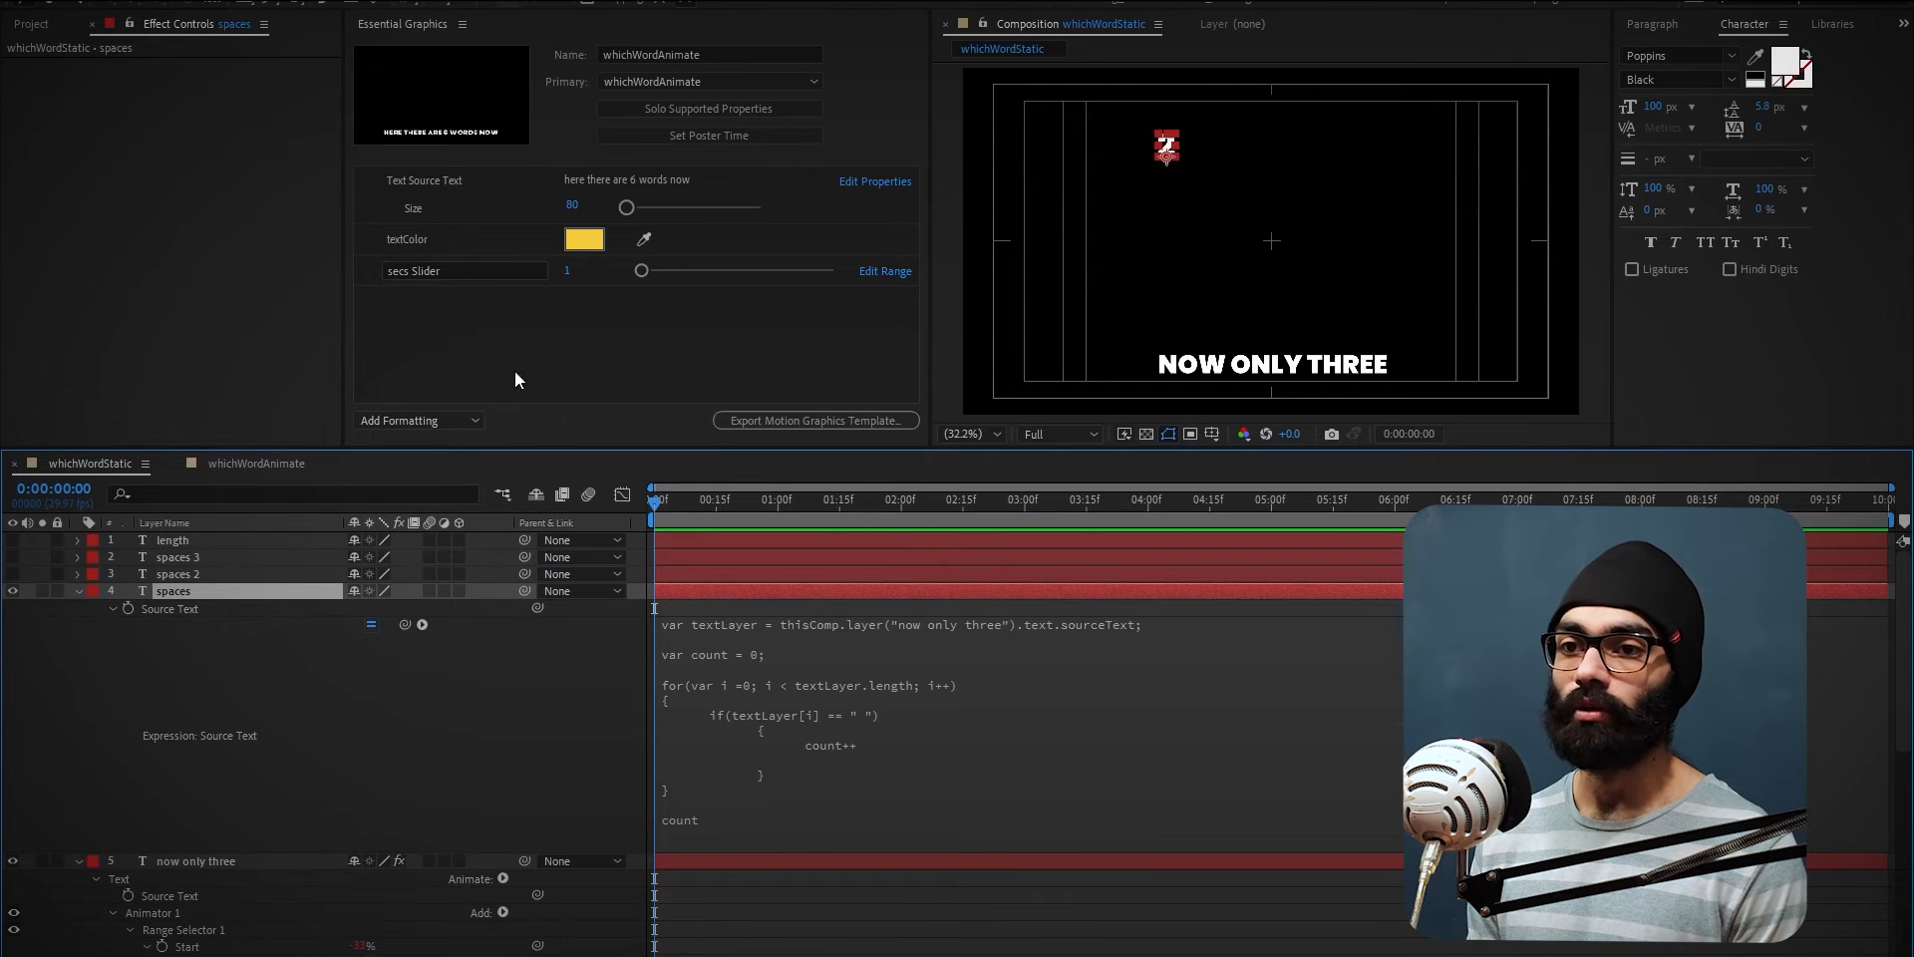
pyautogui.moveTo(18, 546); pyautogui.dragTo(13, 578)
pyautogui.click(1547, 224)
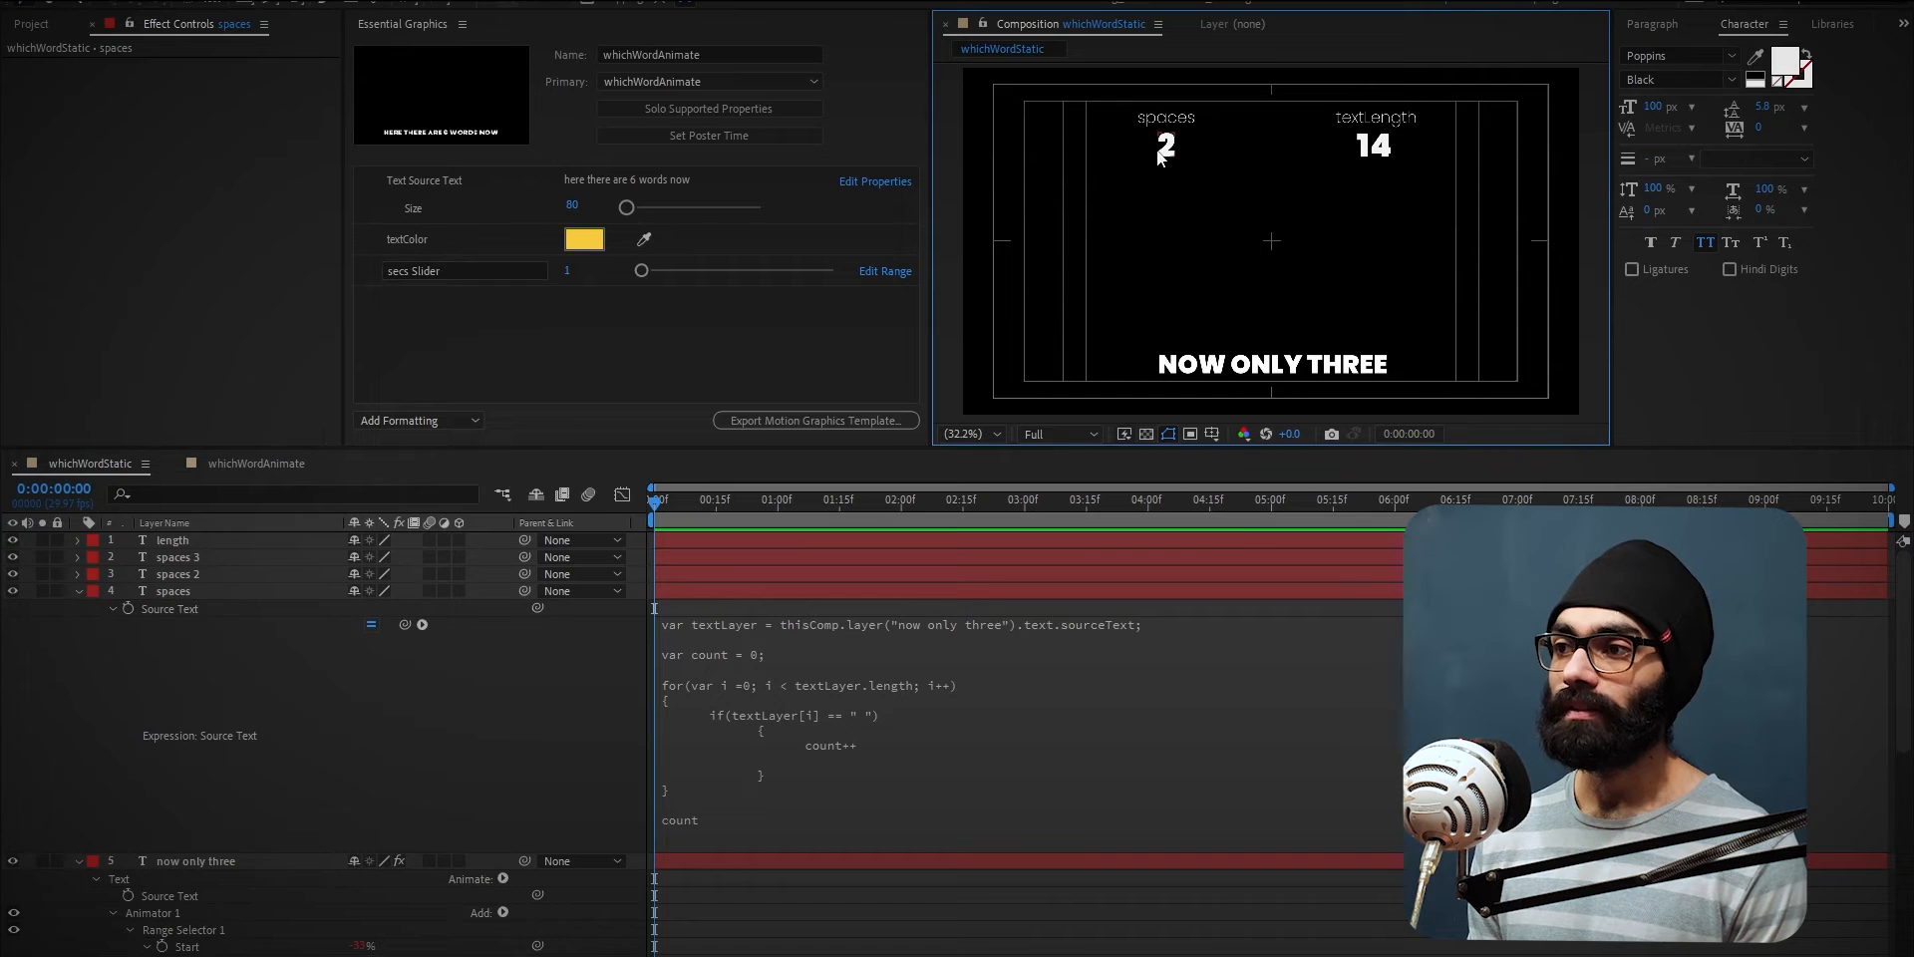
# Replace the "now only three" title text with "this is bigger text now you see".
pyautogui.click(1381, 364)
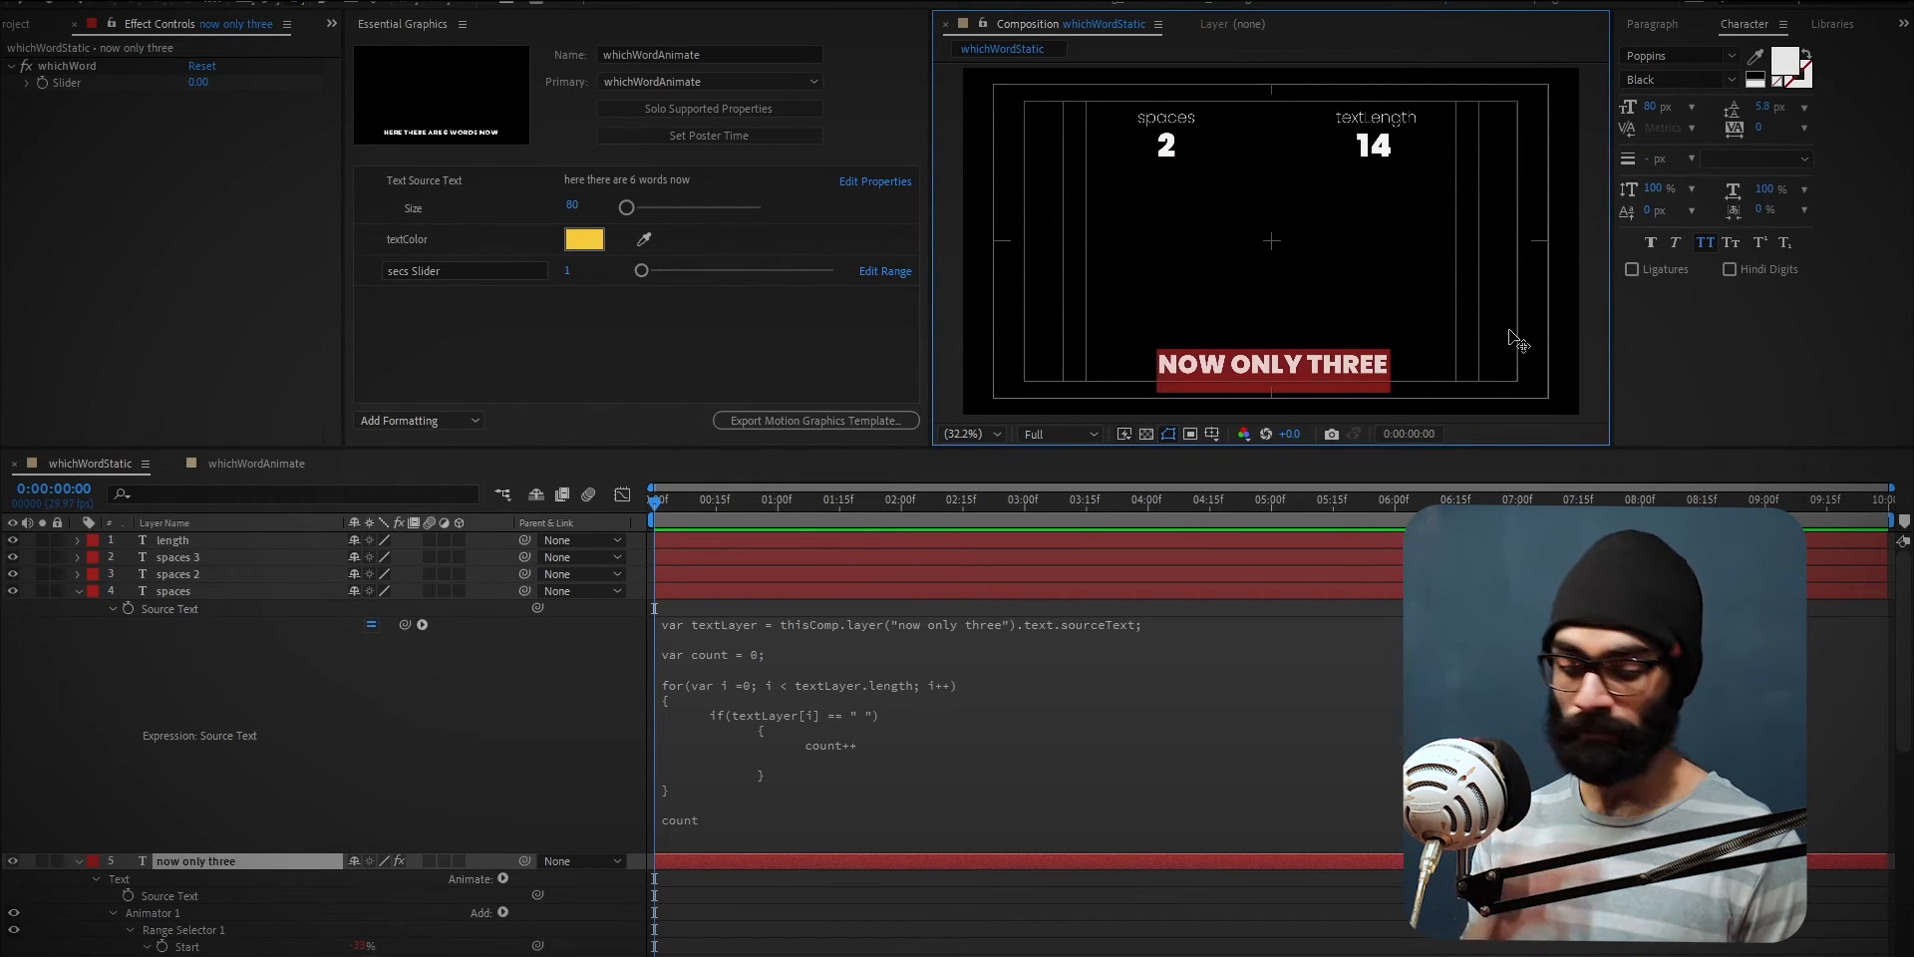
pyautogui.press('KP_Enter')
pyautogui.write('this is bigger text now you see')
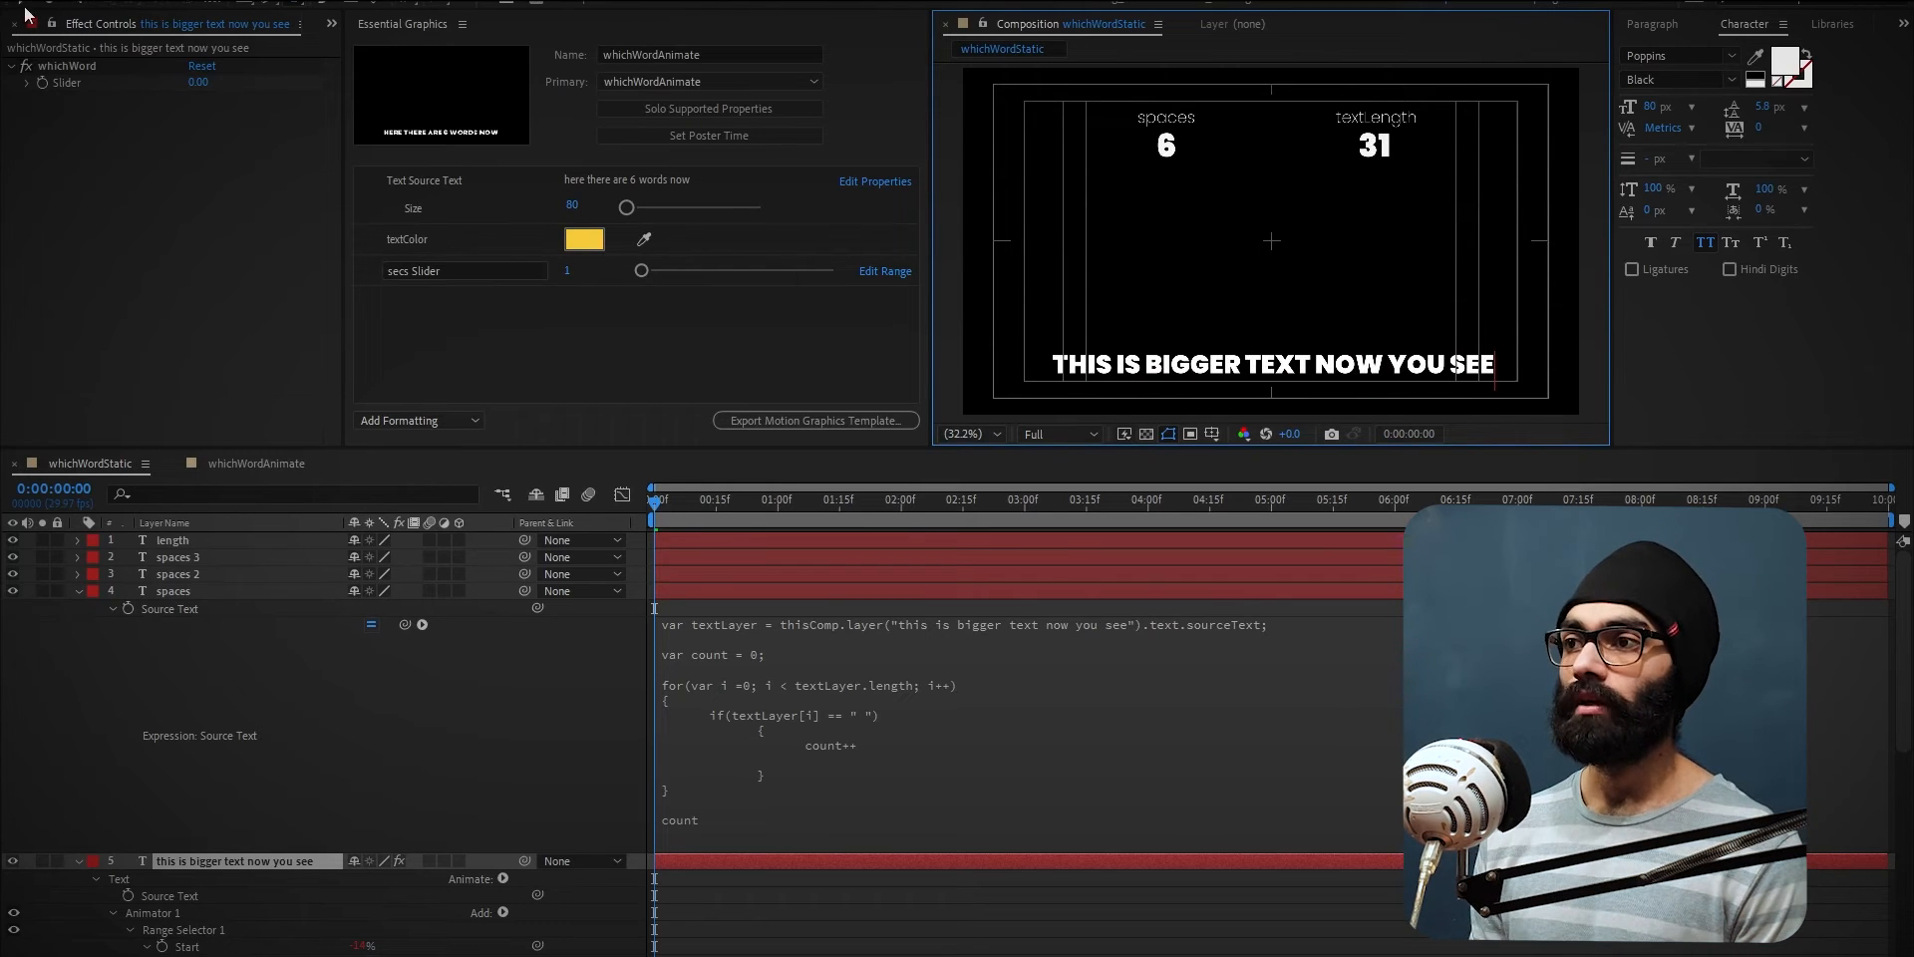
pyautogui.click(27, 10)
pyautogui.click(22, 3)
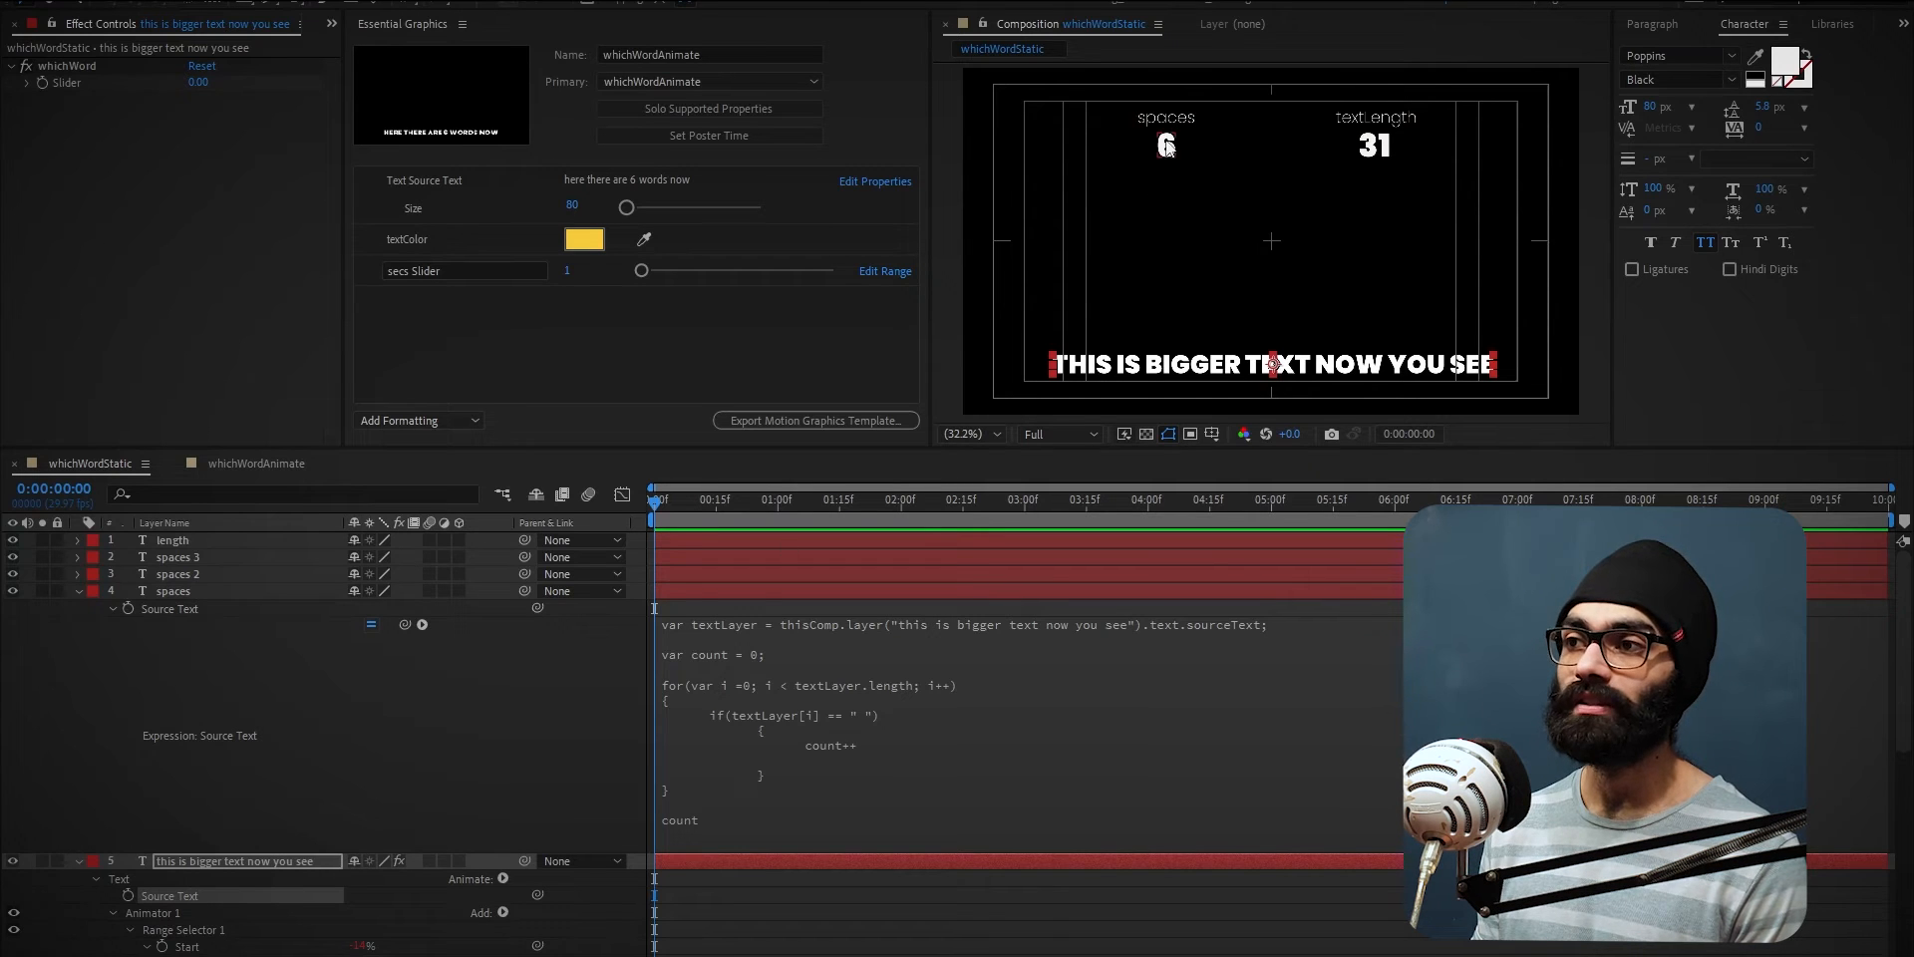
# Examine the spaces layer's Source Text expression, from the textLayer and count variables to the for loop's blank-space test.
pyautogui.click(805, 650)
pyautogui.click(766, 630)
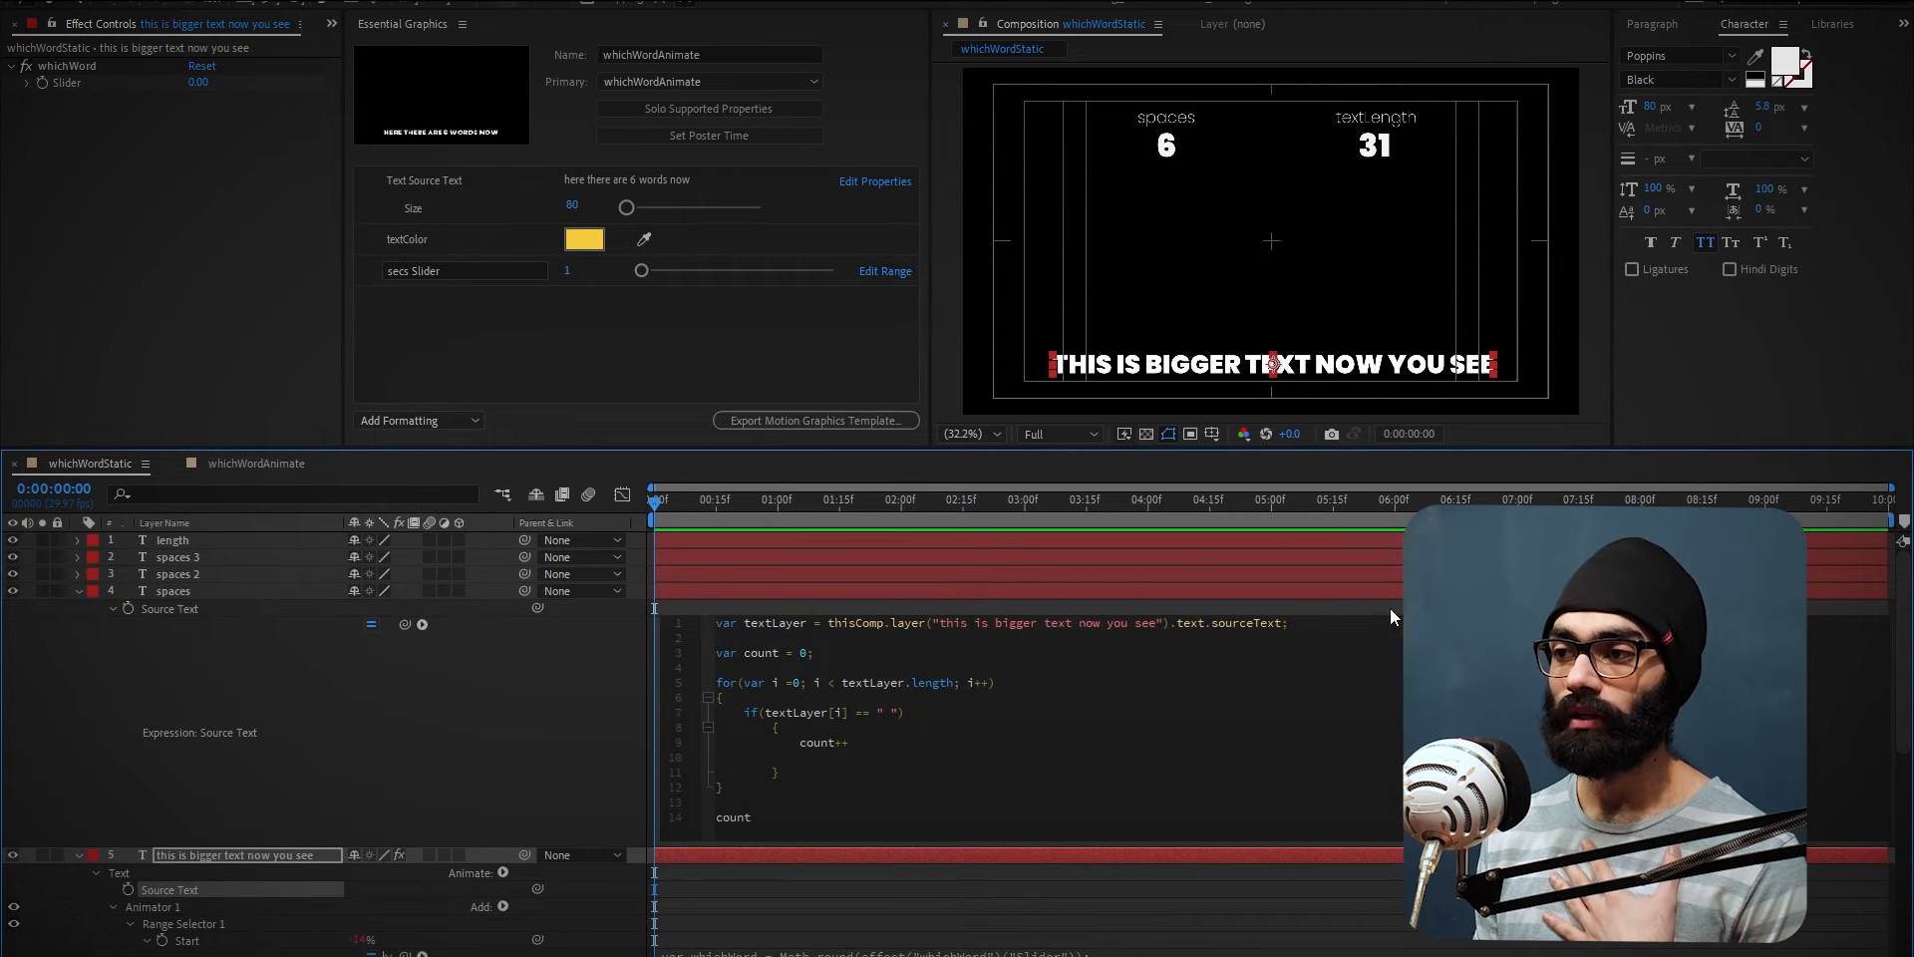
pyautogui.moveTo(812, 652); pyautogui.dragTo(668, 655)
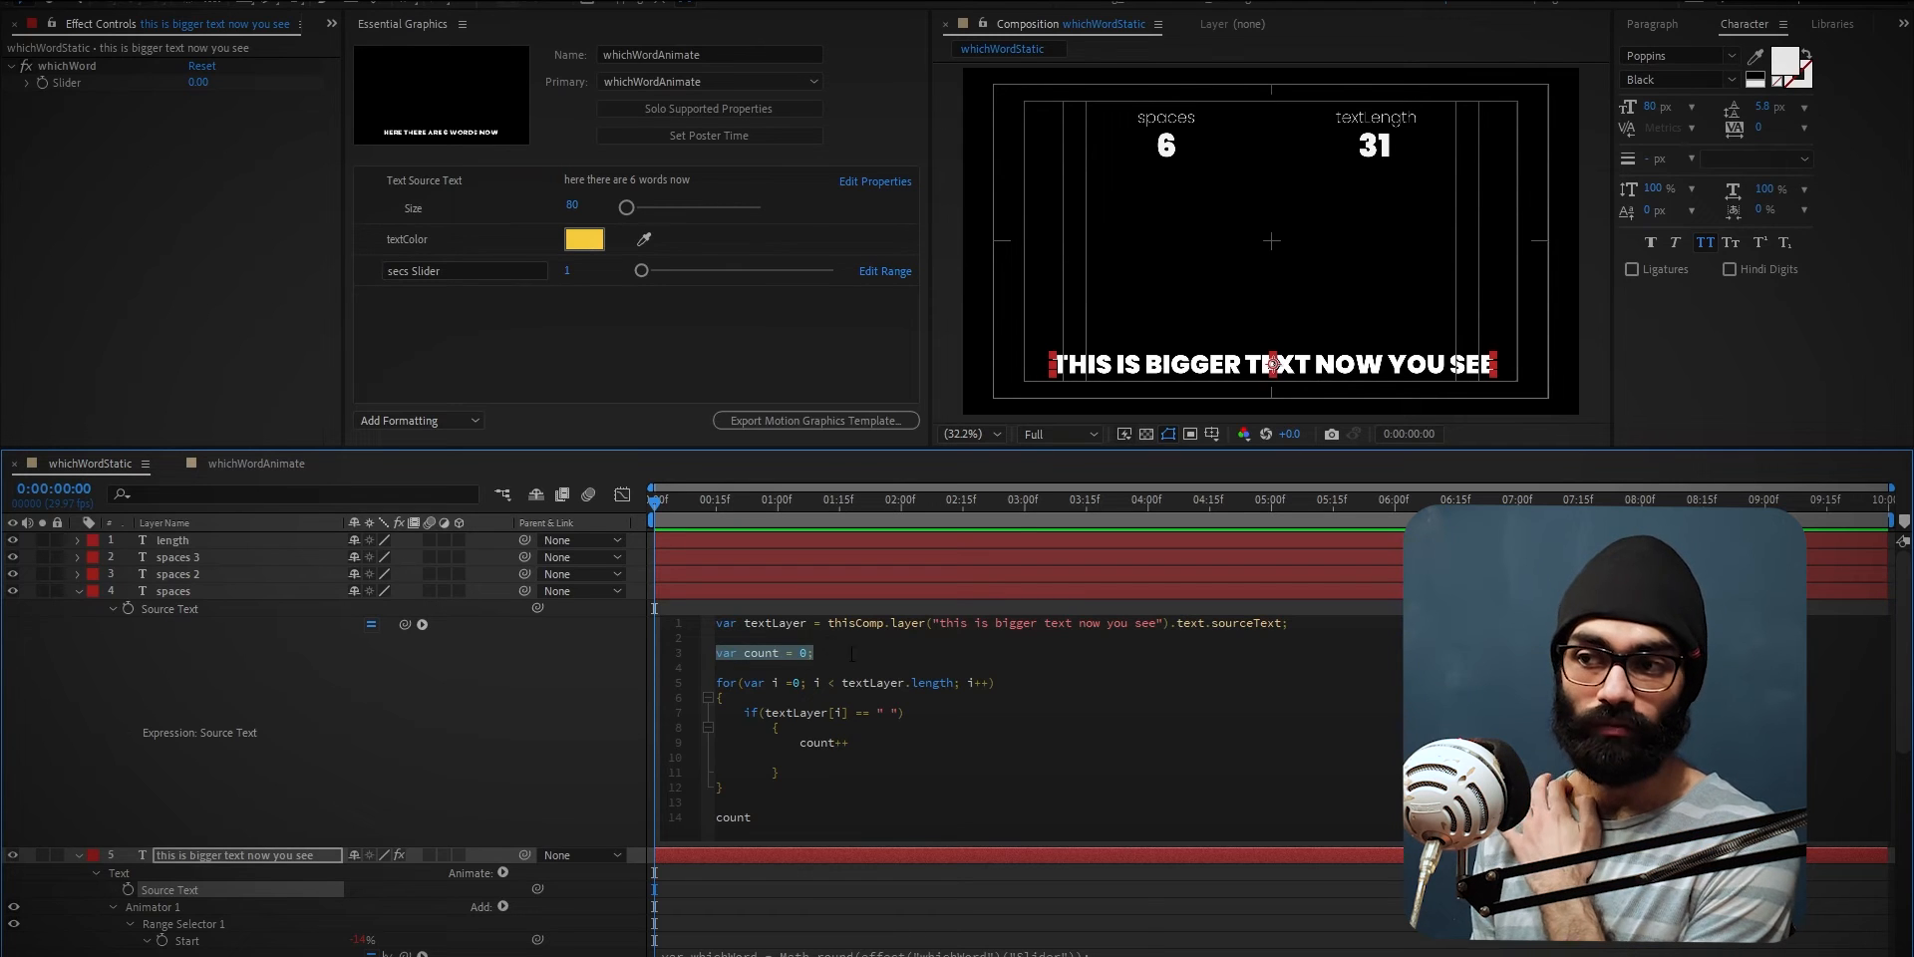
pyautogui.click(749, 683)
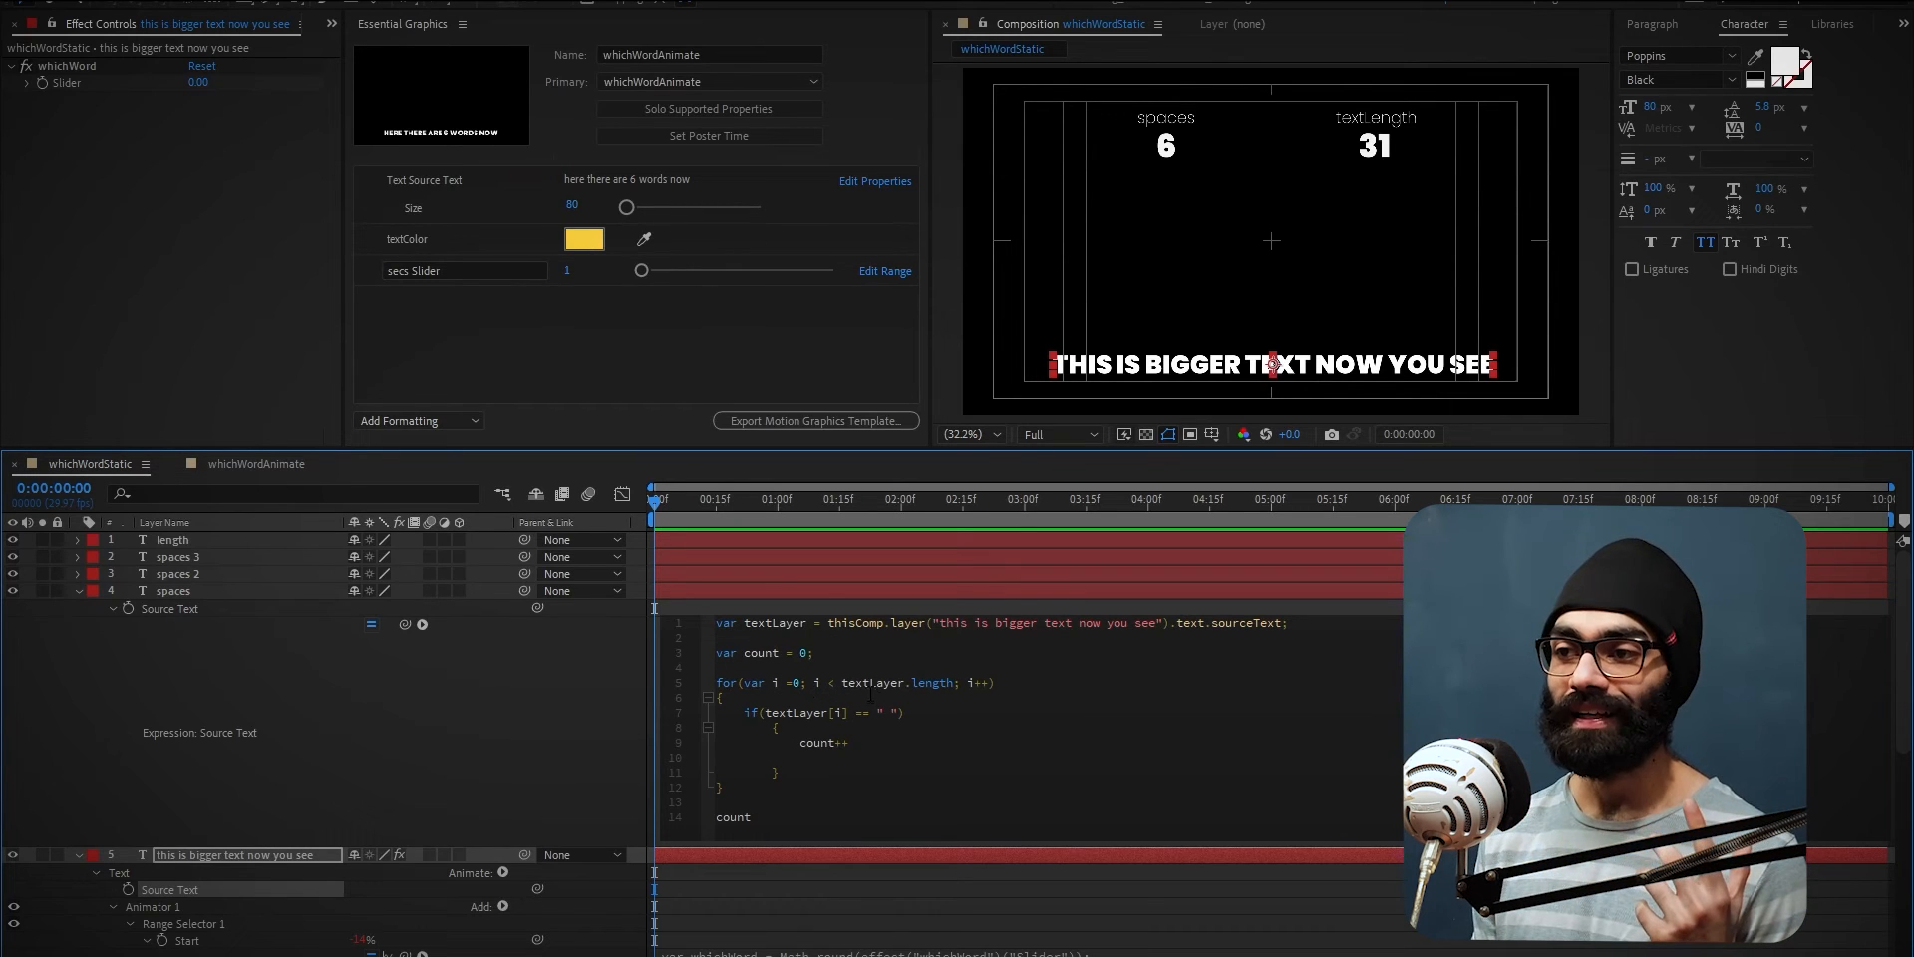
pyautogui.moveTo(765, 624); pyautogui.dragTo(814, 624)
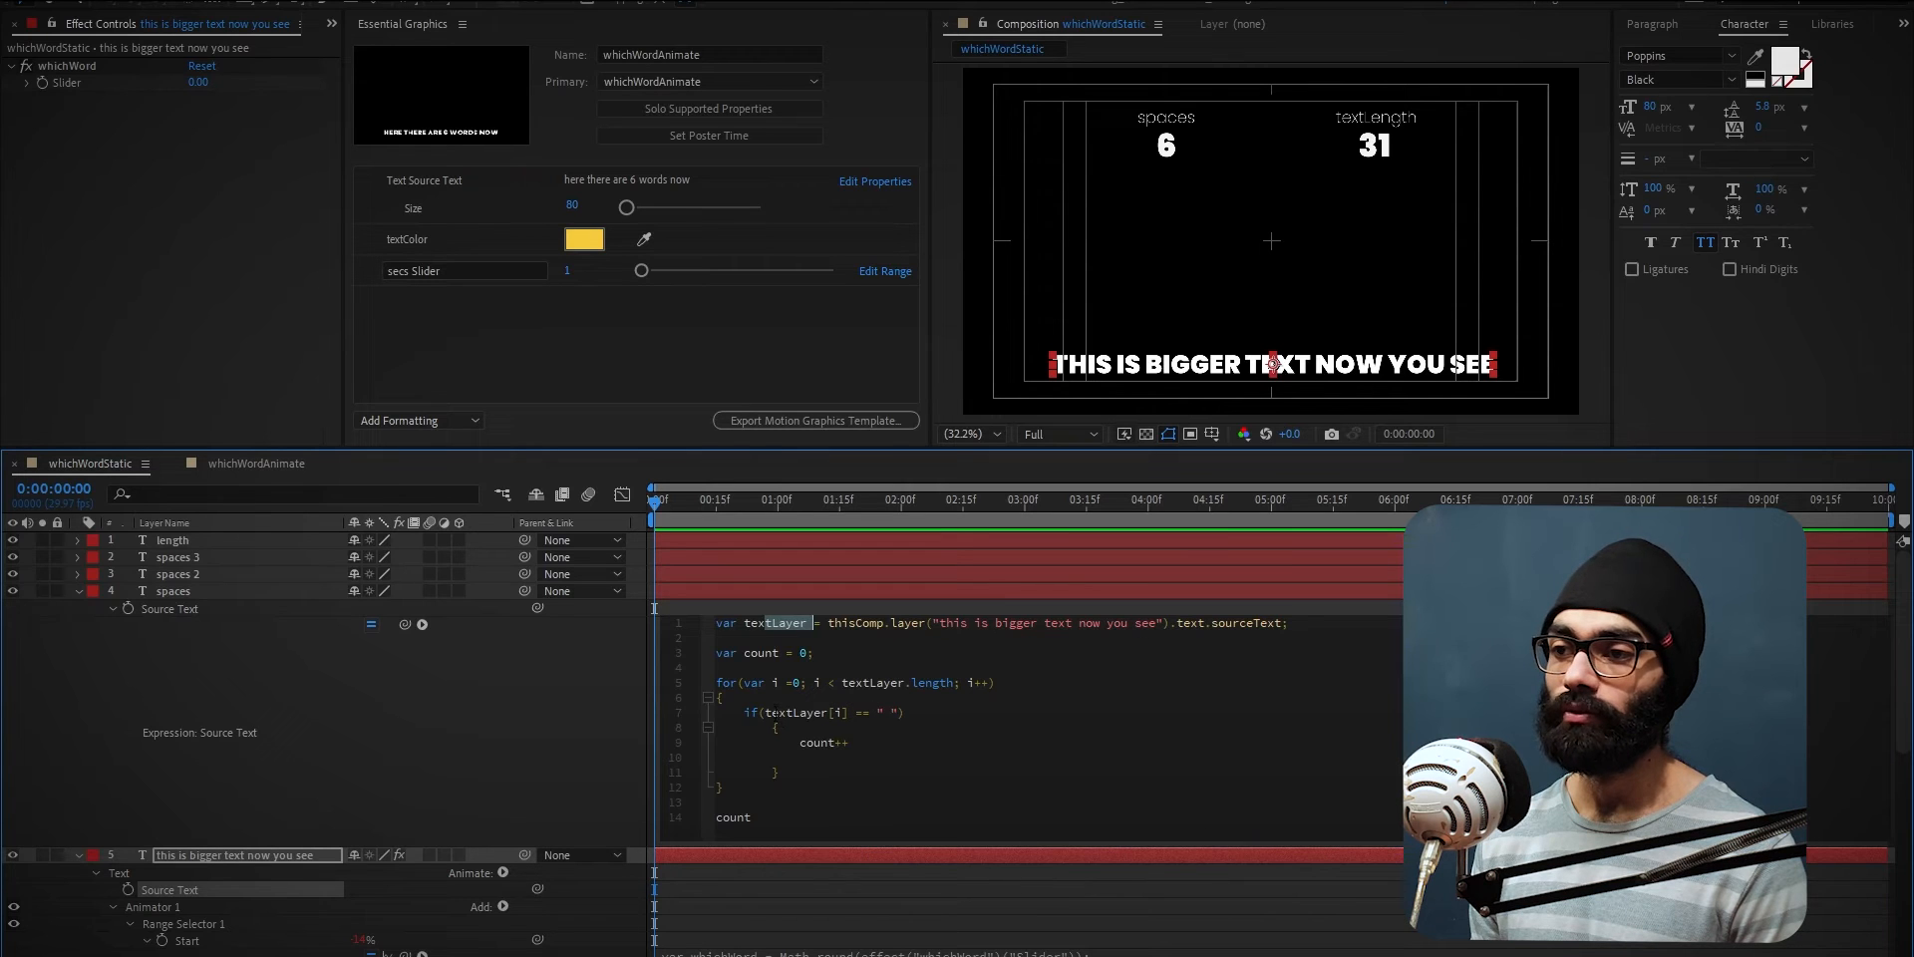
pyautogui.doubleClick(775, 712)
pyautogui.doubleClick(838, 712)
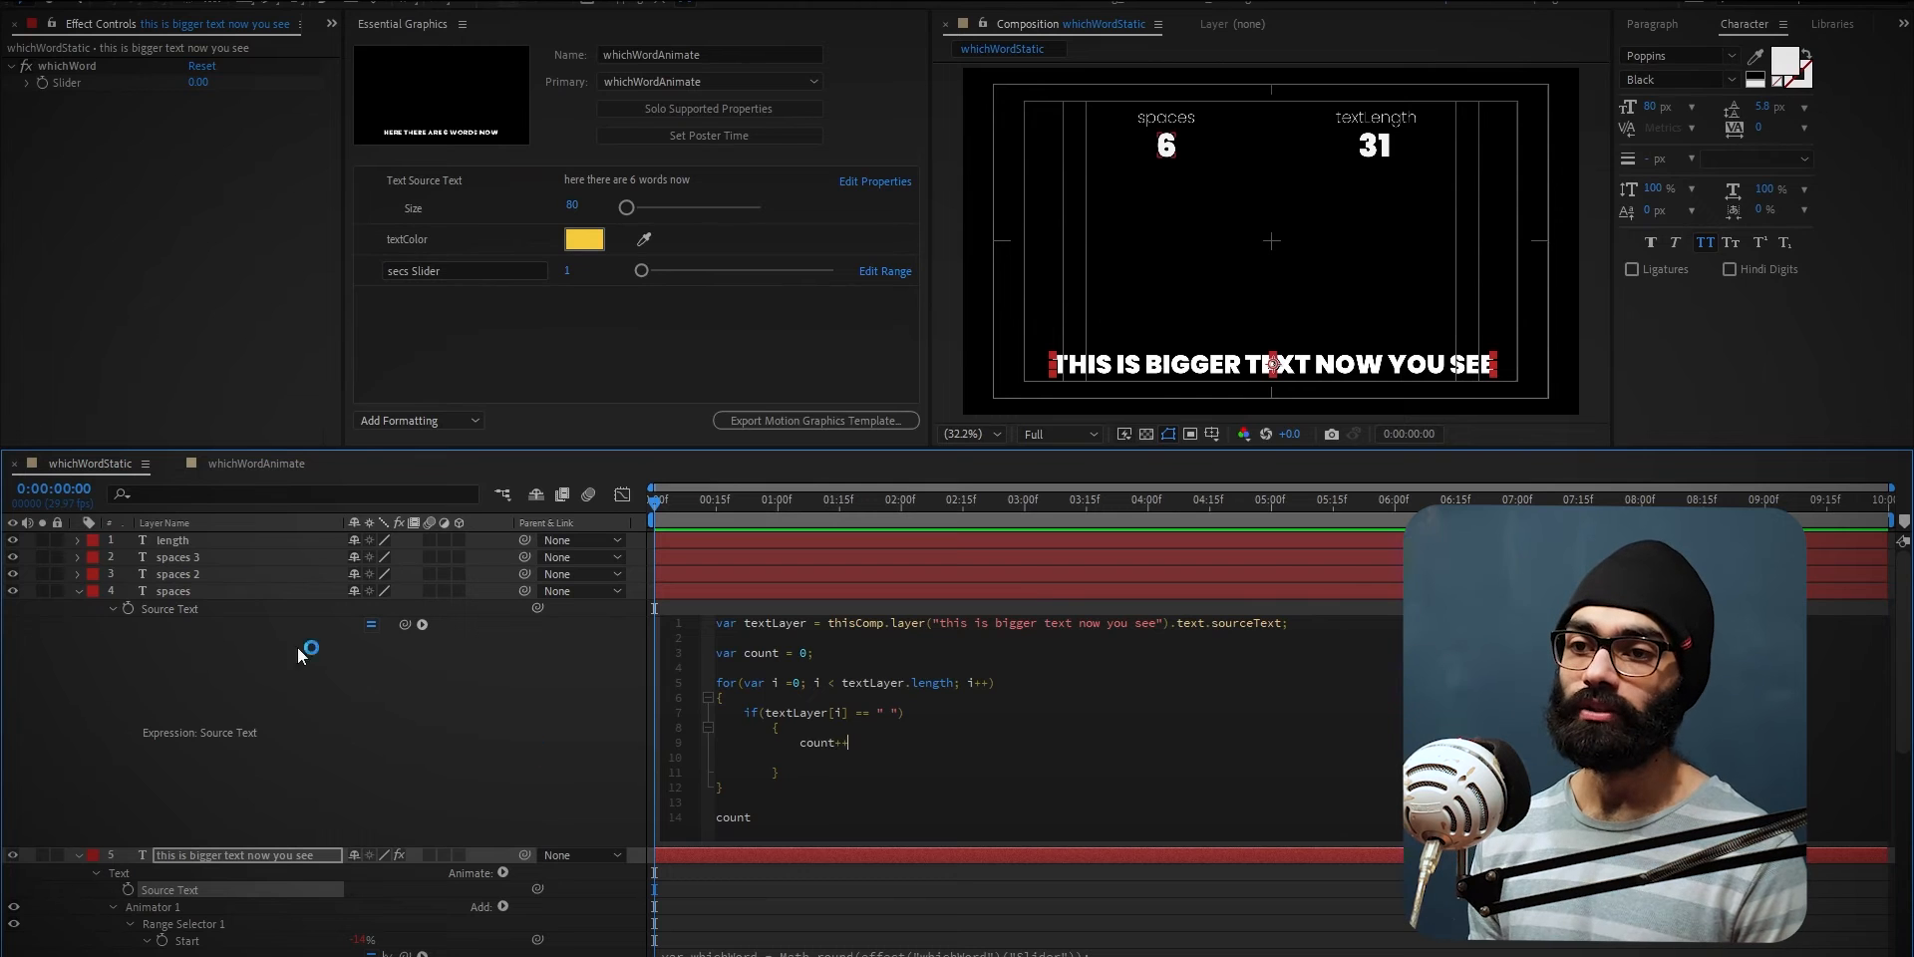
pyautogui.click(190, 591)
pyautogui.click(1264, 235)
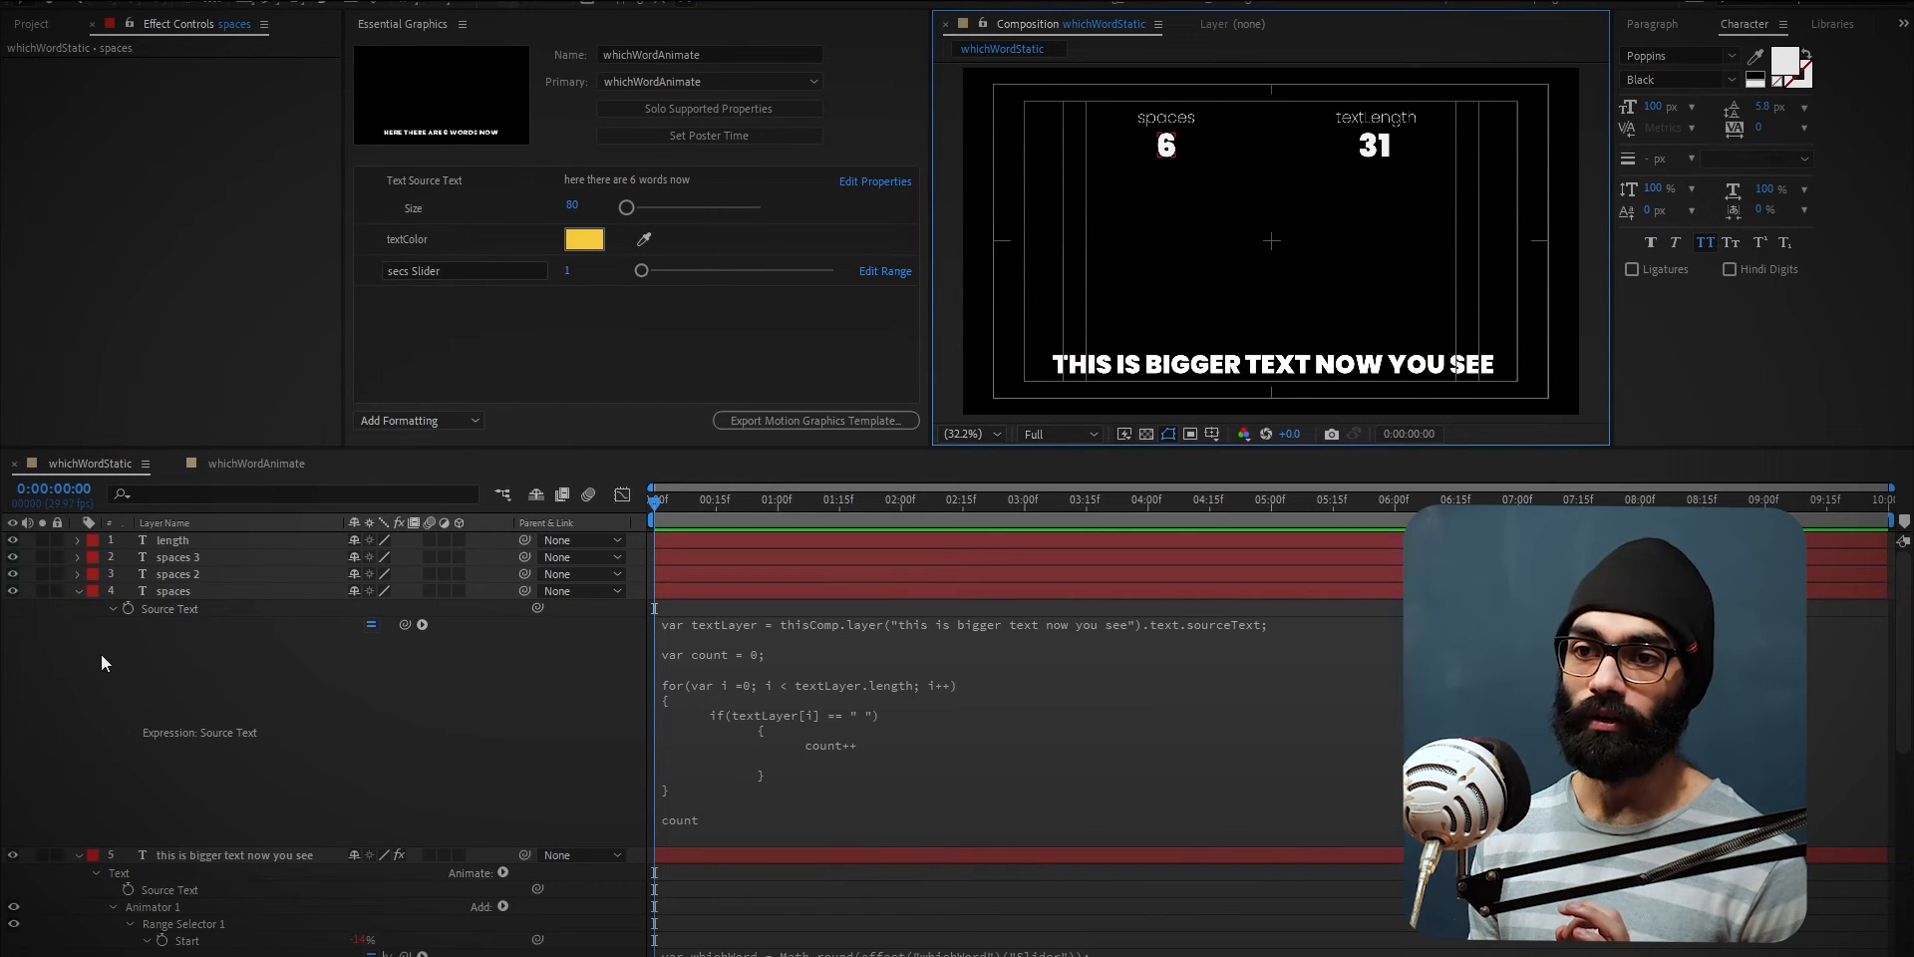
# Collapse the spaces layer and examine the words variable in Range Selector 1's End expression.
pyautogui.click(78, 591)
pyautogui.click(768, 850)
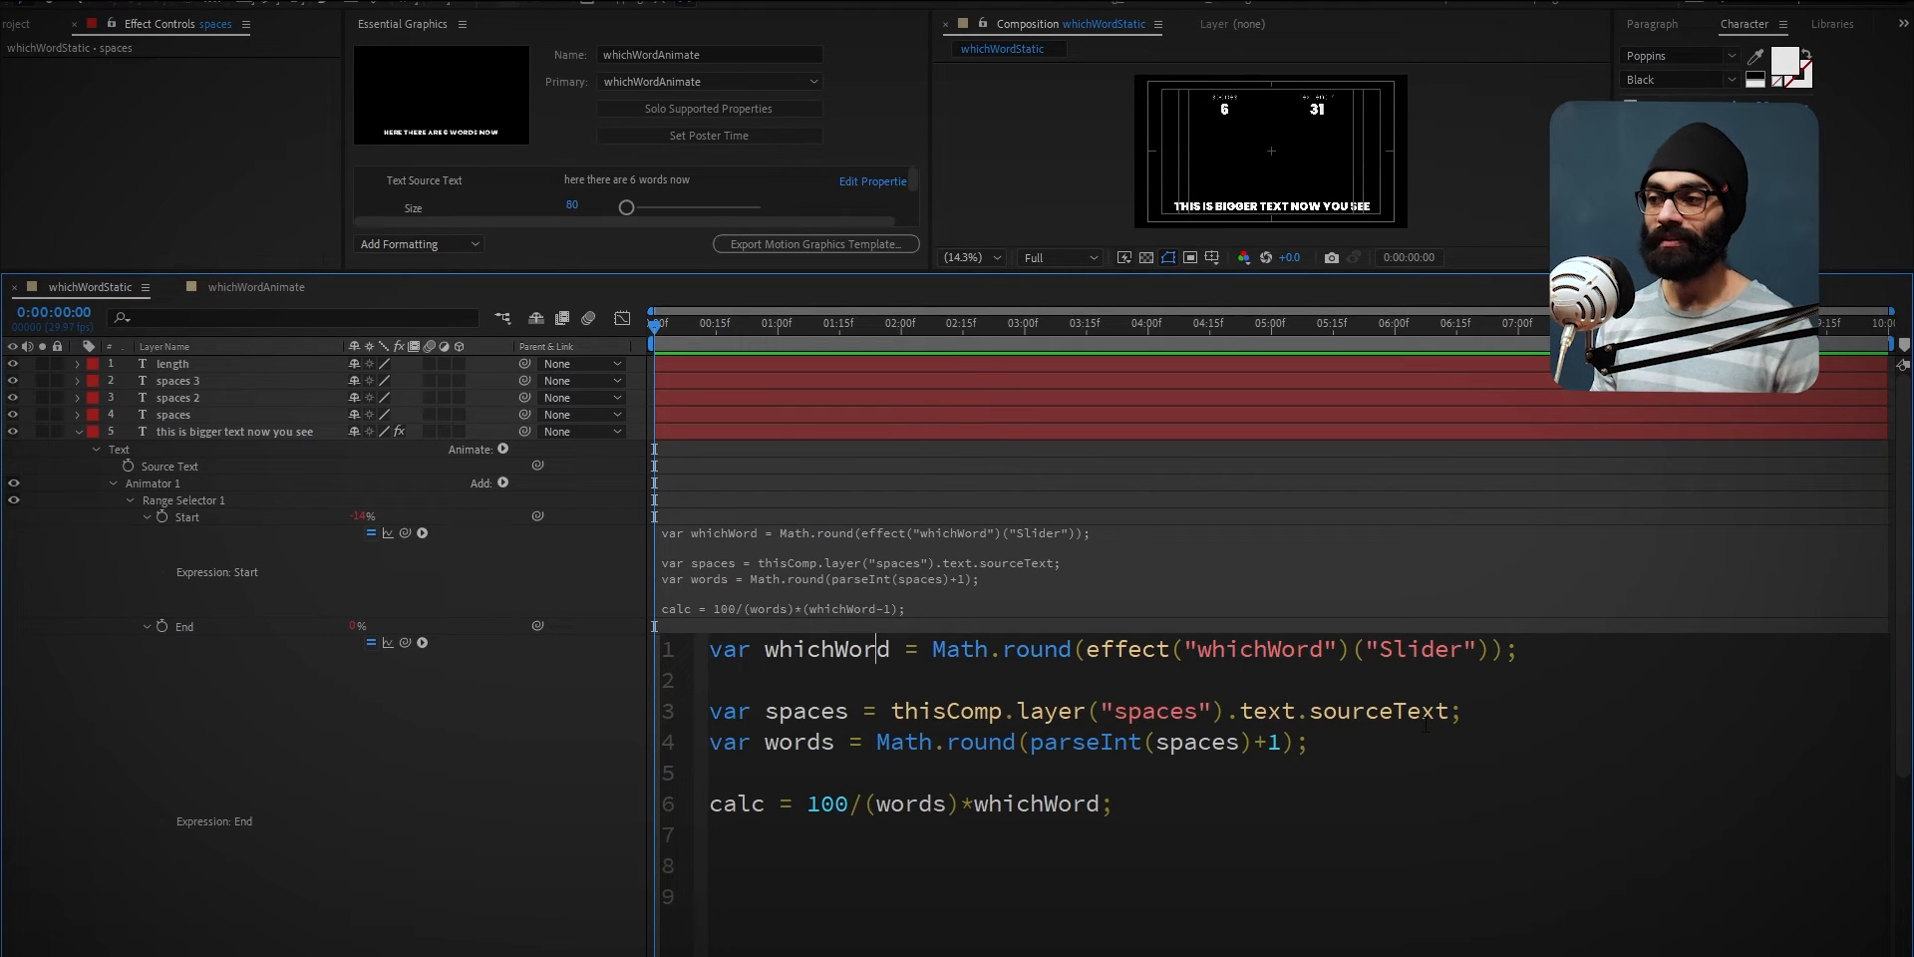
pyautogui.moveTo(765, 741); pyautogui.dragTo(819, 742)
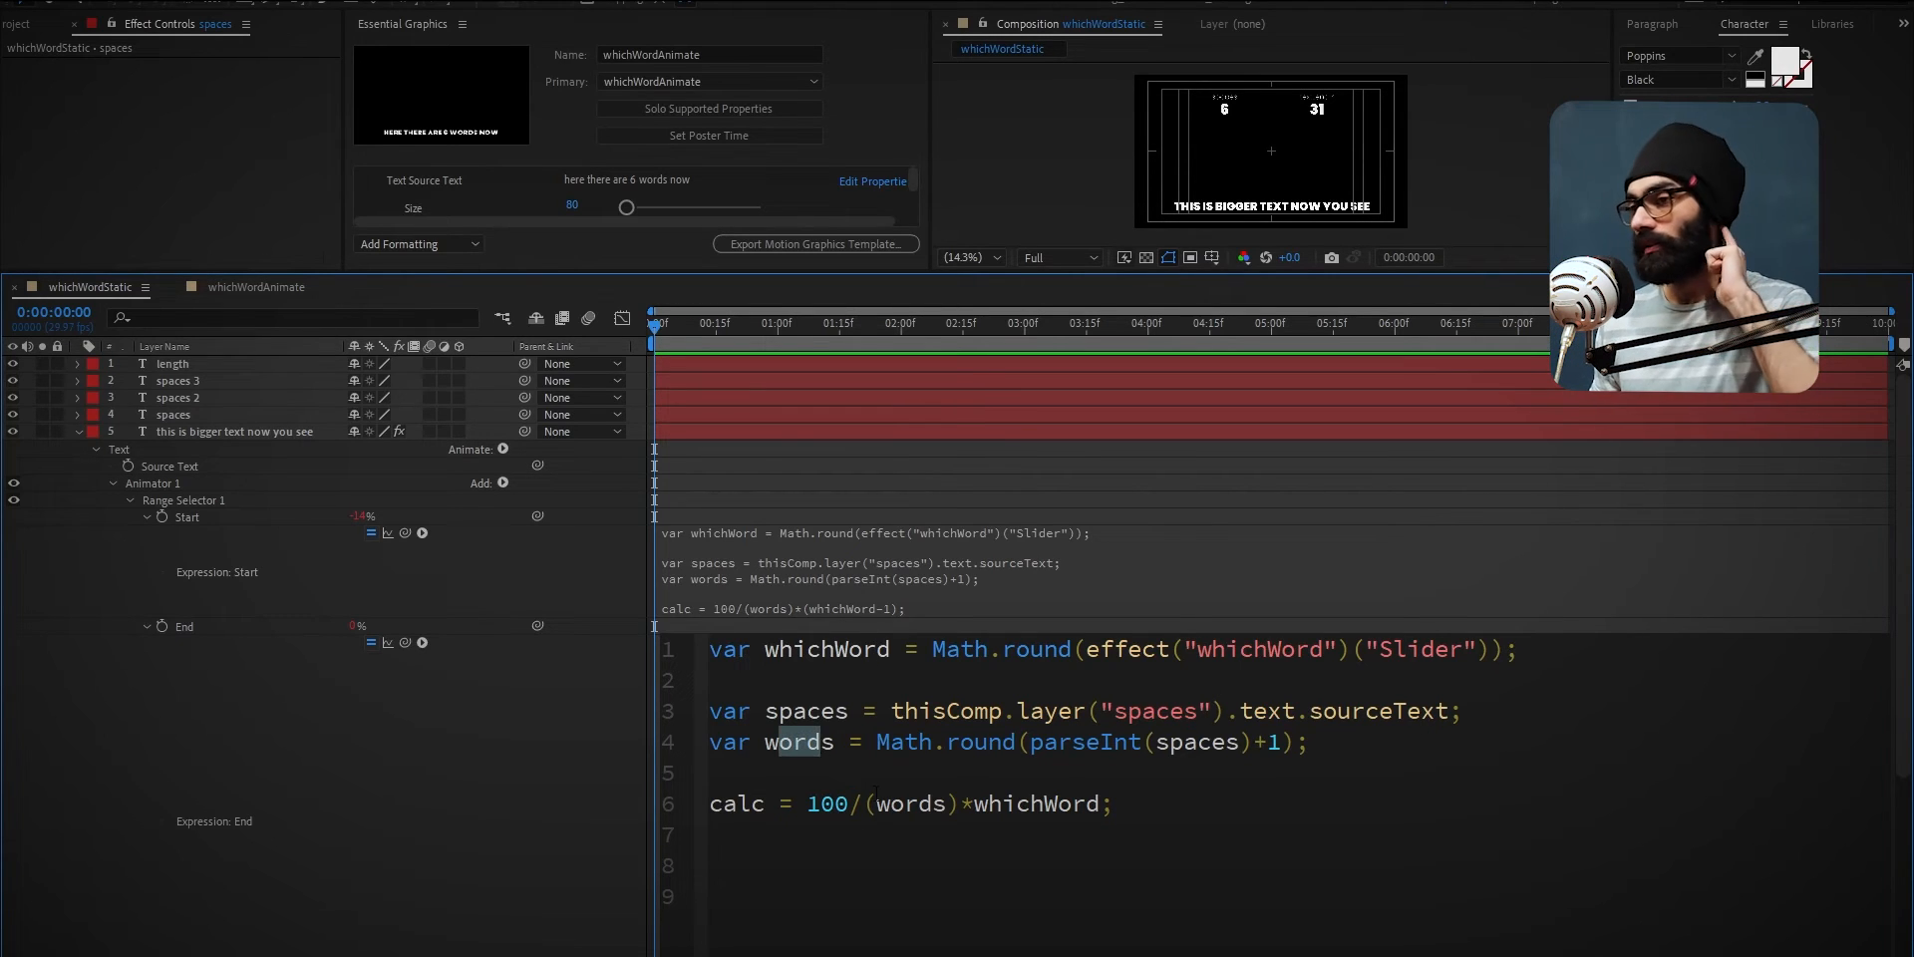
# Insert a blank line above the words variable in the End expression and highlight its Math.round(parseInt(spaces)+1) formula.
pyautogui.click(1484, 711)
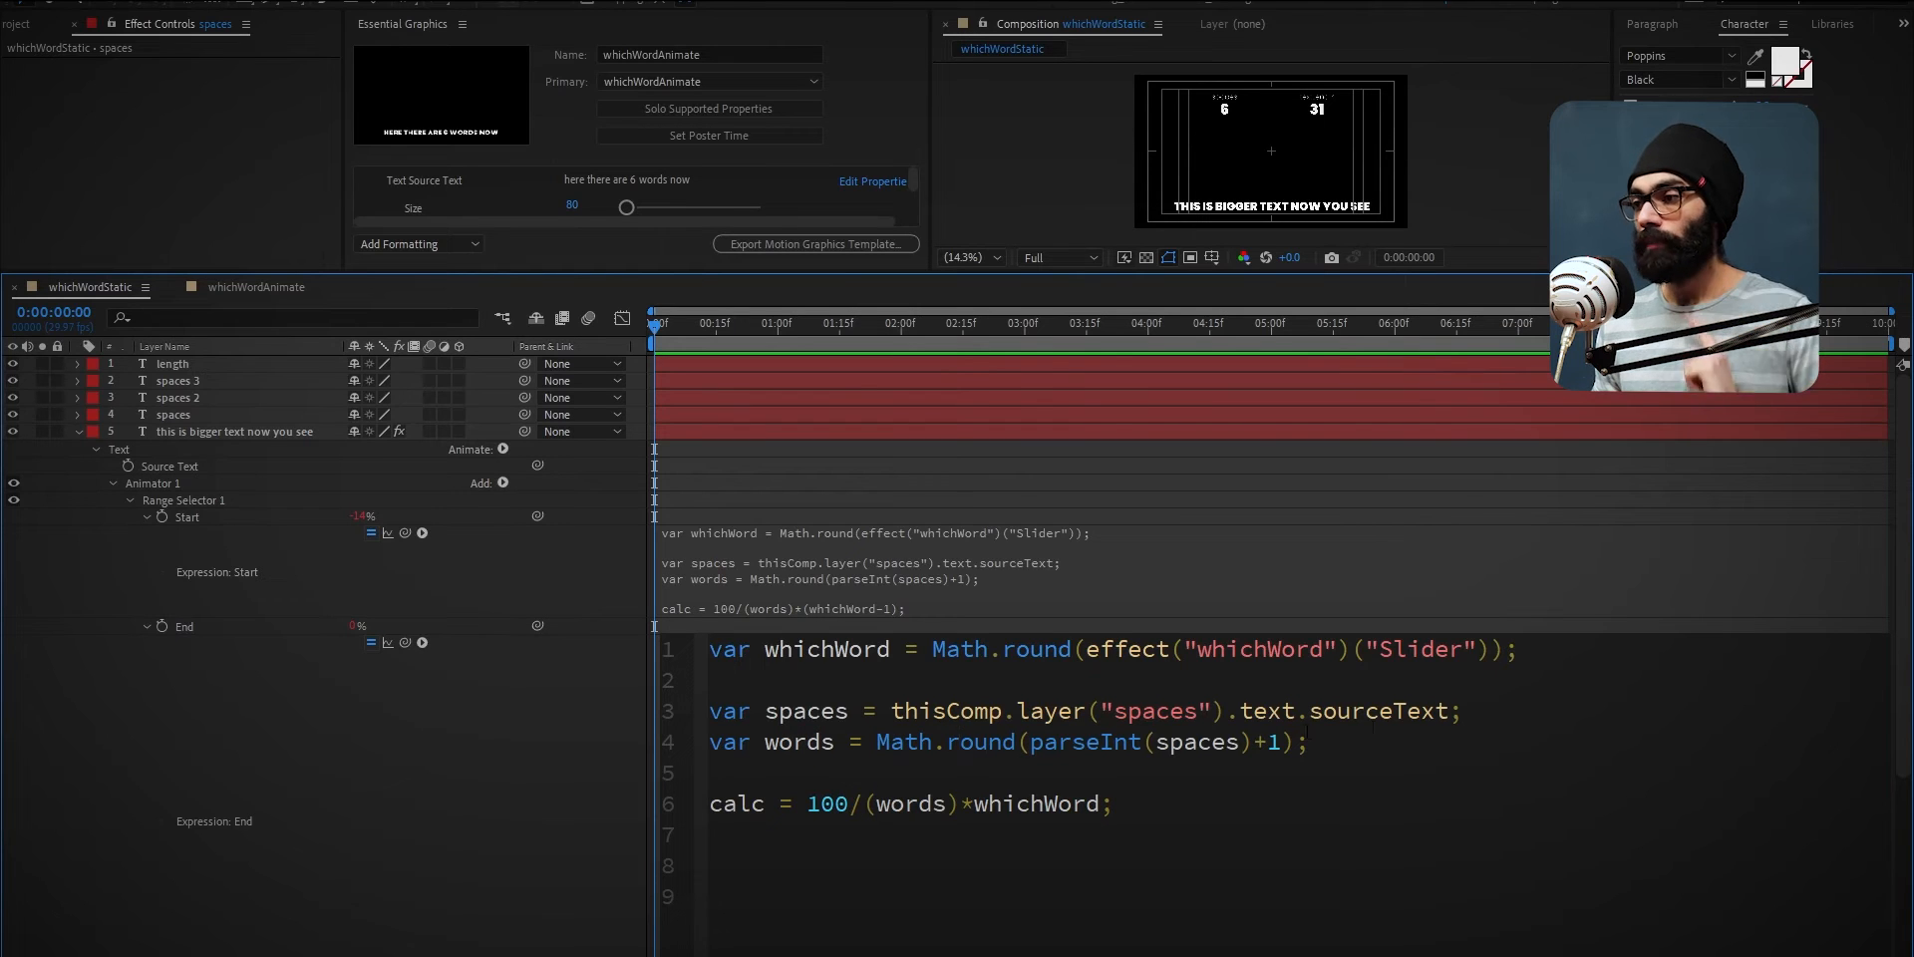
pyautogui.press('Return')
pyautogui.click(1340, 772)
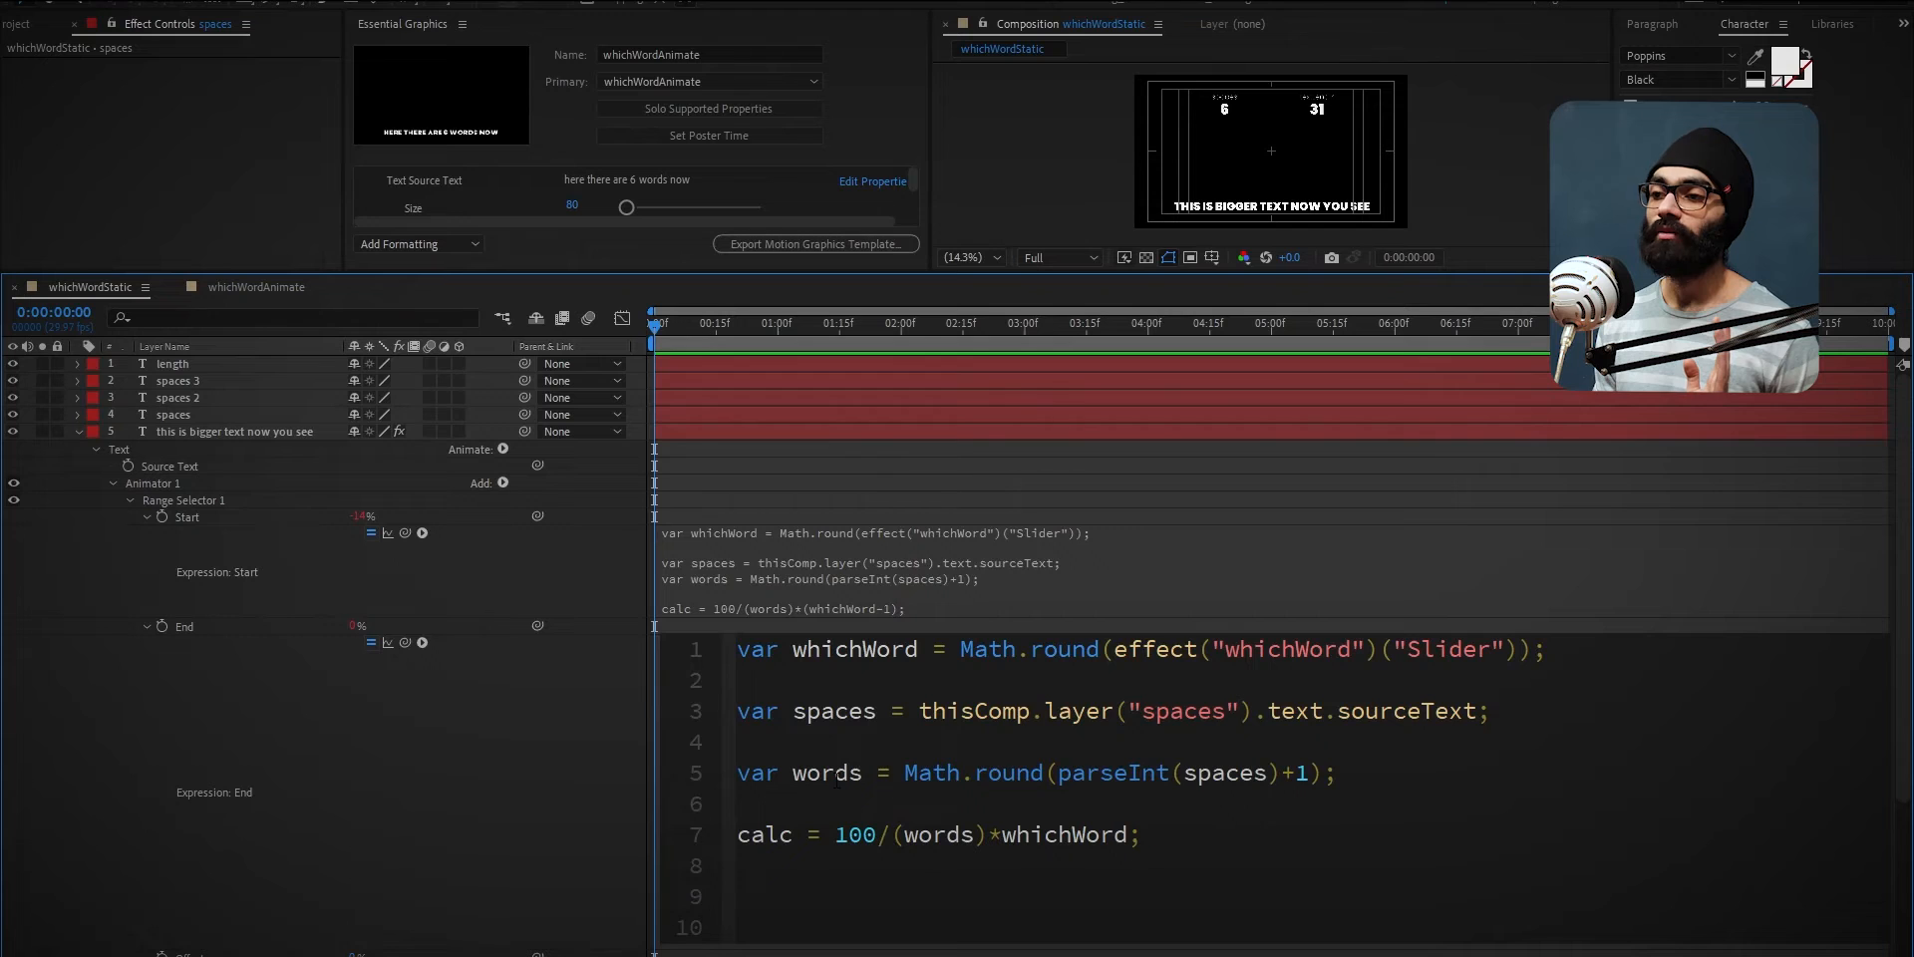
pyautogui.moveTo(904, 774); pyautogui.dragTo(1347, 774)
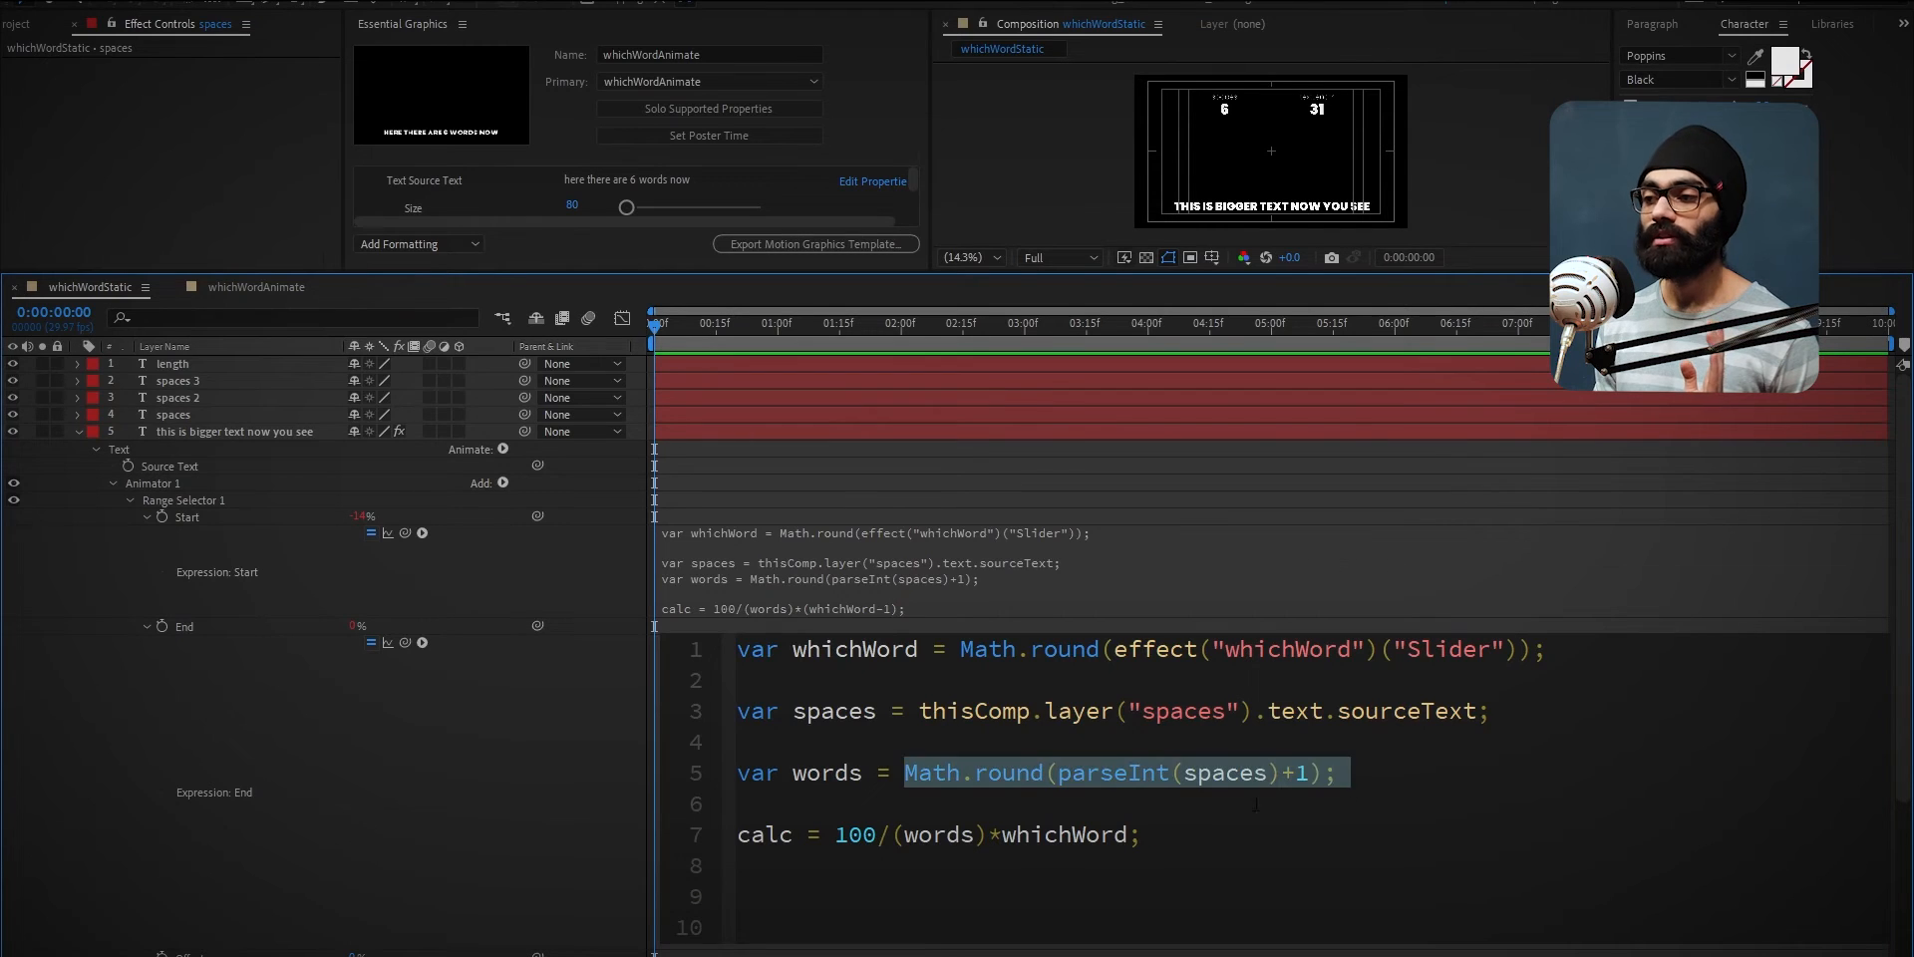
pyautogui.click(1356, 784)
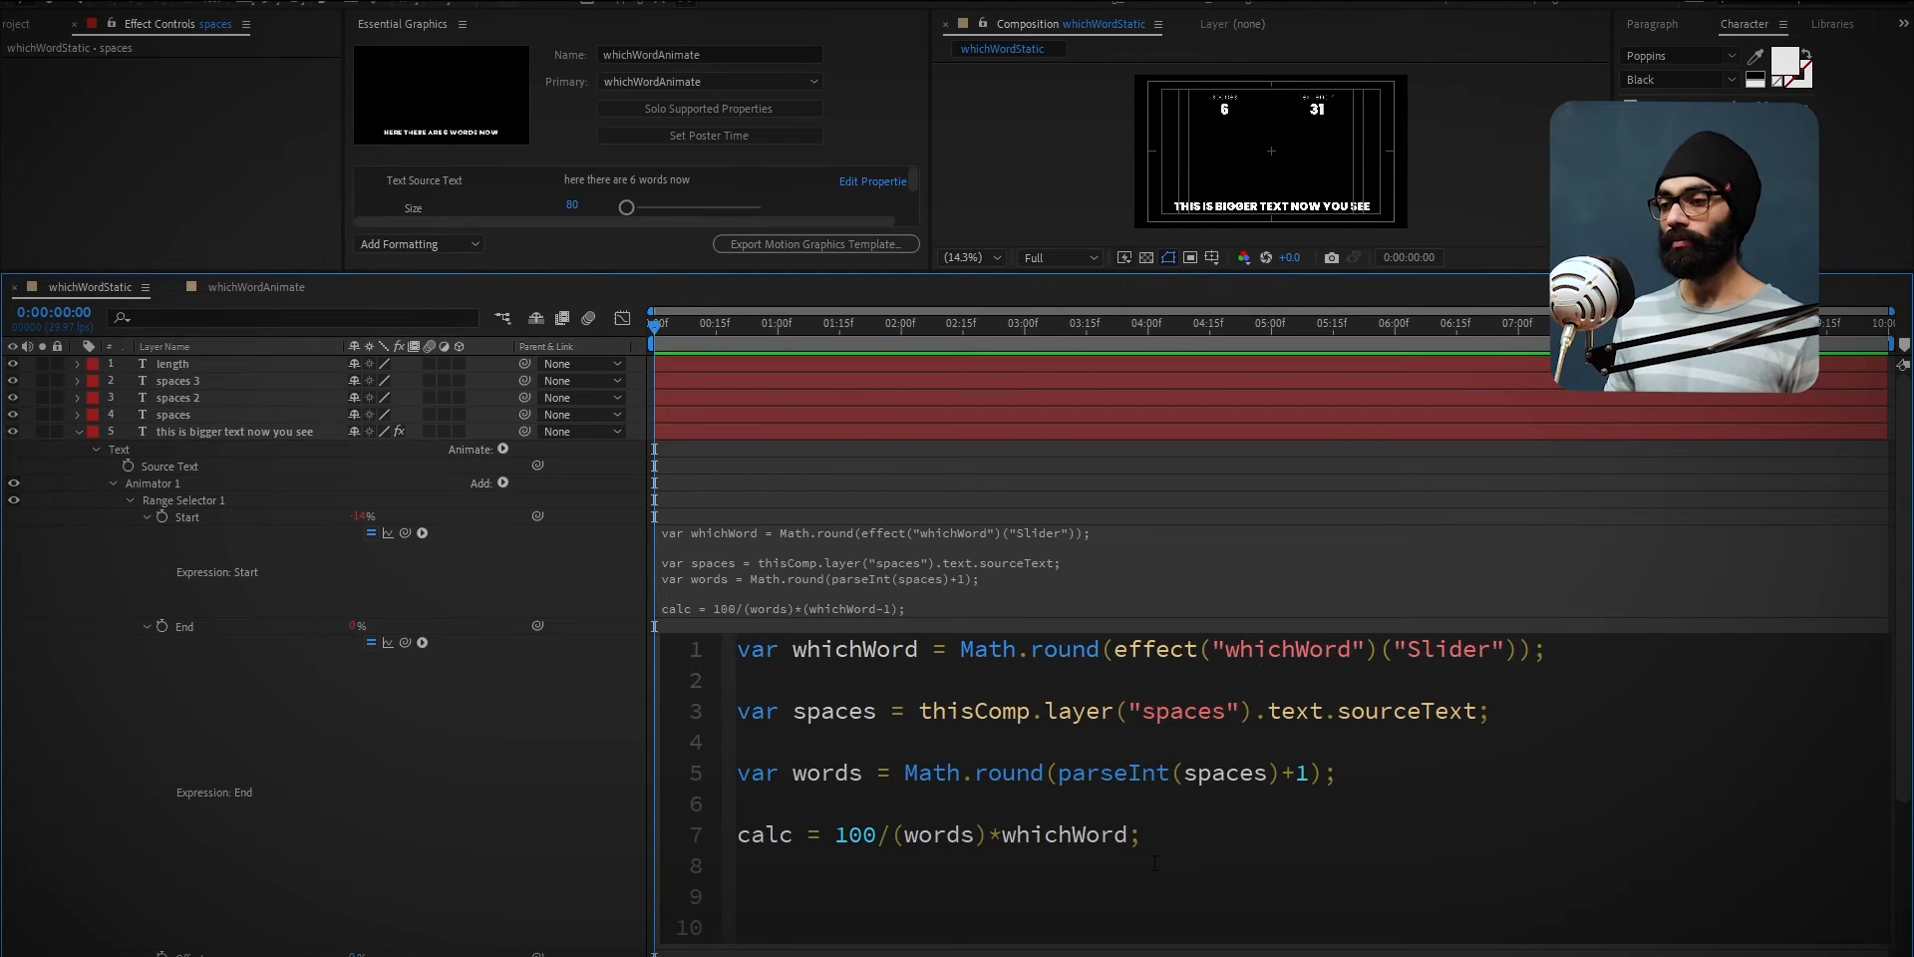
# Enlarge the composition preview above the timeline and bring the End expression's calc line into view.
pyautogui.moveTo(1214, 271); pyautogui.dragTo(1214, 500)
pyautogui.click(1040, 928)
pyautogui.click(1025, 909)
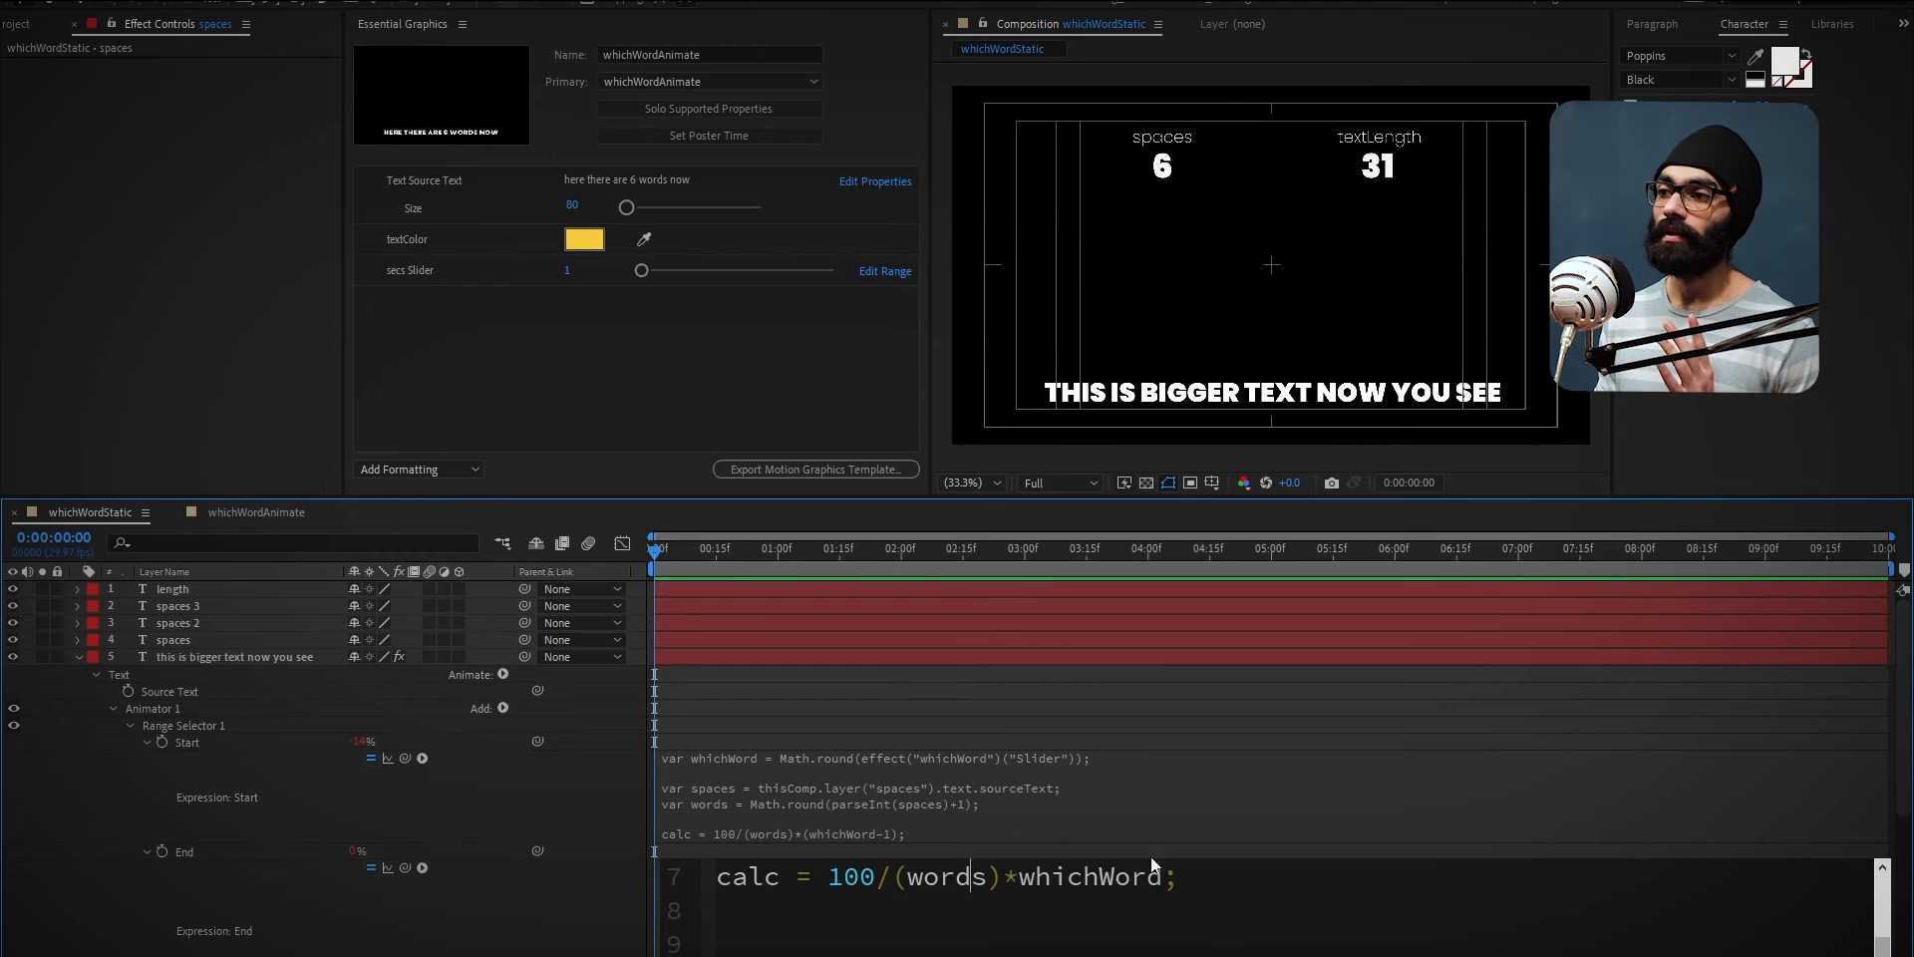
# Shorten the title text to "this is bigger text" by removing its last three words.
pyautogui.click(1324, 399)
pyautogui.press('BackSpace')
pyautogui.press('BackSpace')
pyautogui.press('BackSpace')
pyautogui.press('BackSpace')
pyautogui.press('BackSpace')
pyautogui.press('BackSpace')
pyautogui.press('BackSpace')
pyautogui.press('BackSpace')
pyautogui.press('BackSpace')
pyautogui.press('BackSpace')
pyautogui.press('BackSpace')
pyautogui.press('BackSpace')
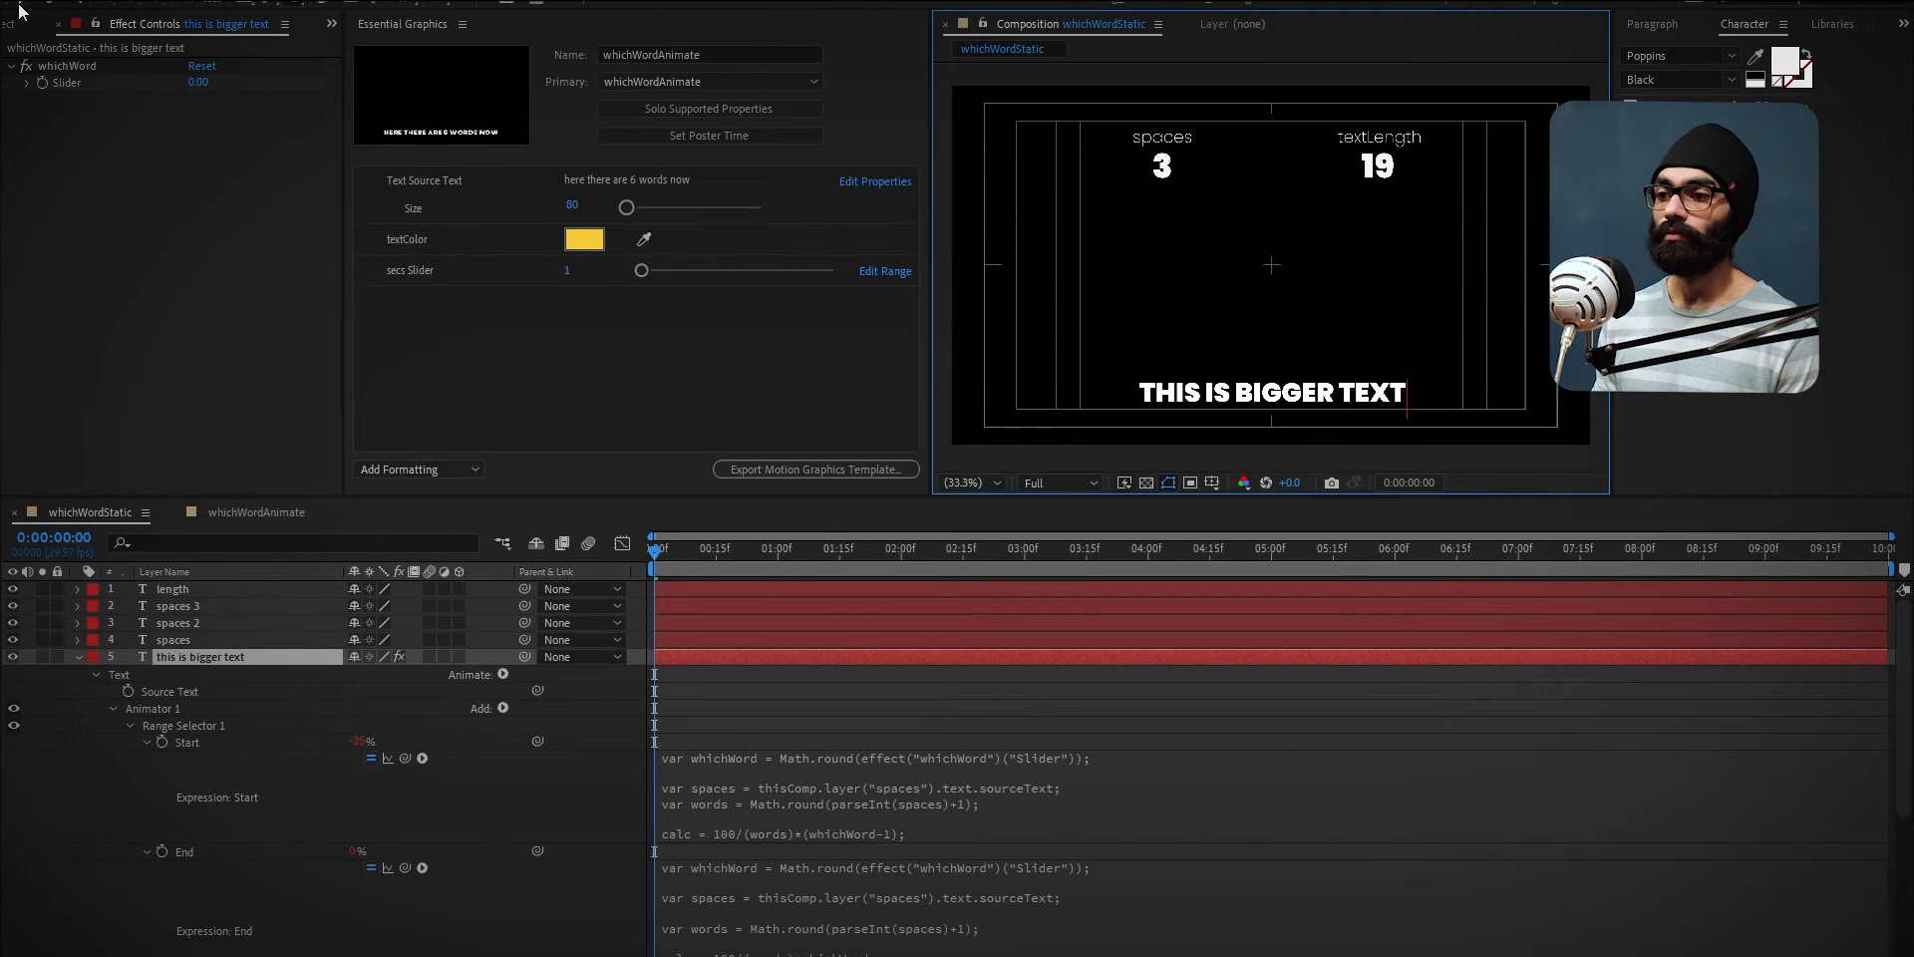
pyautogui.click(19, 5)
# Examine the End expression's calc line, highlighting the 100/(words) part.
pyautogui.click(843, 910)
pyautogui.scroll(10, 843, 909)
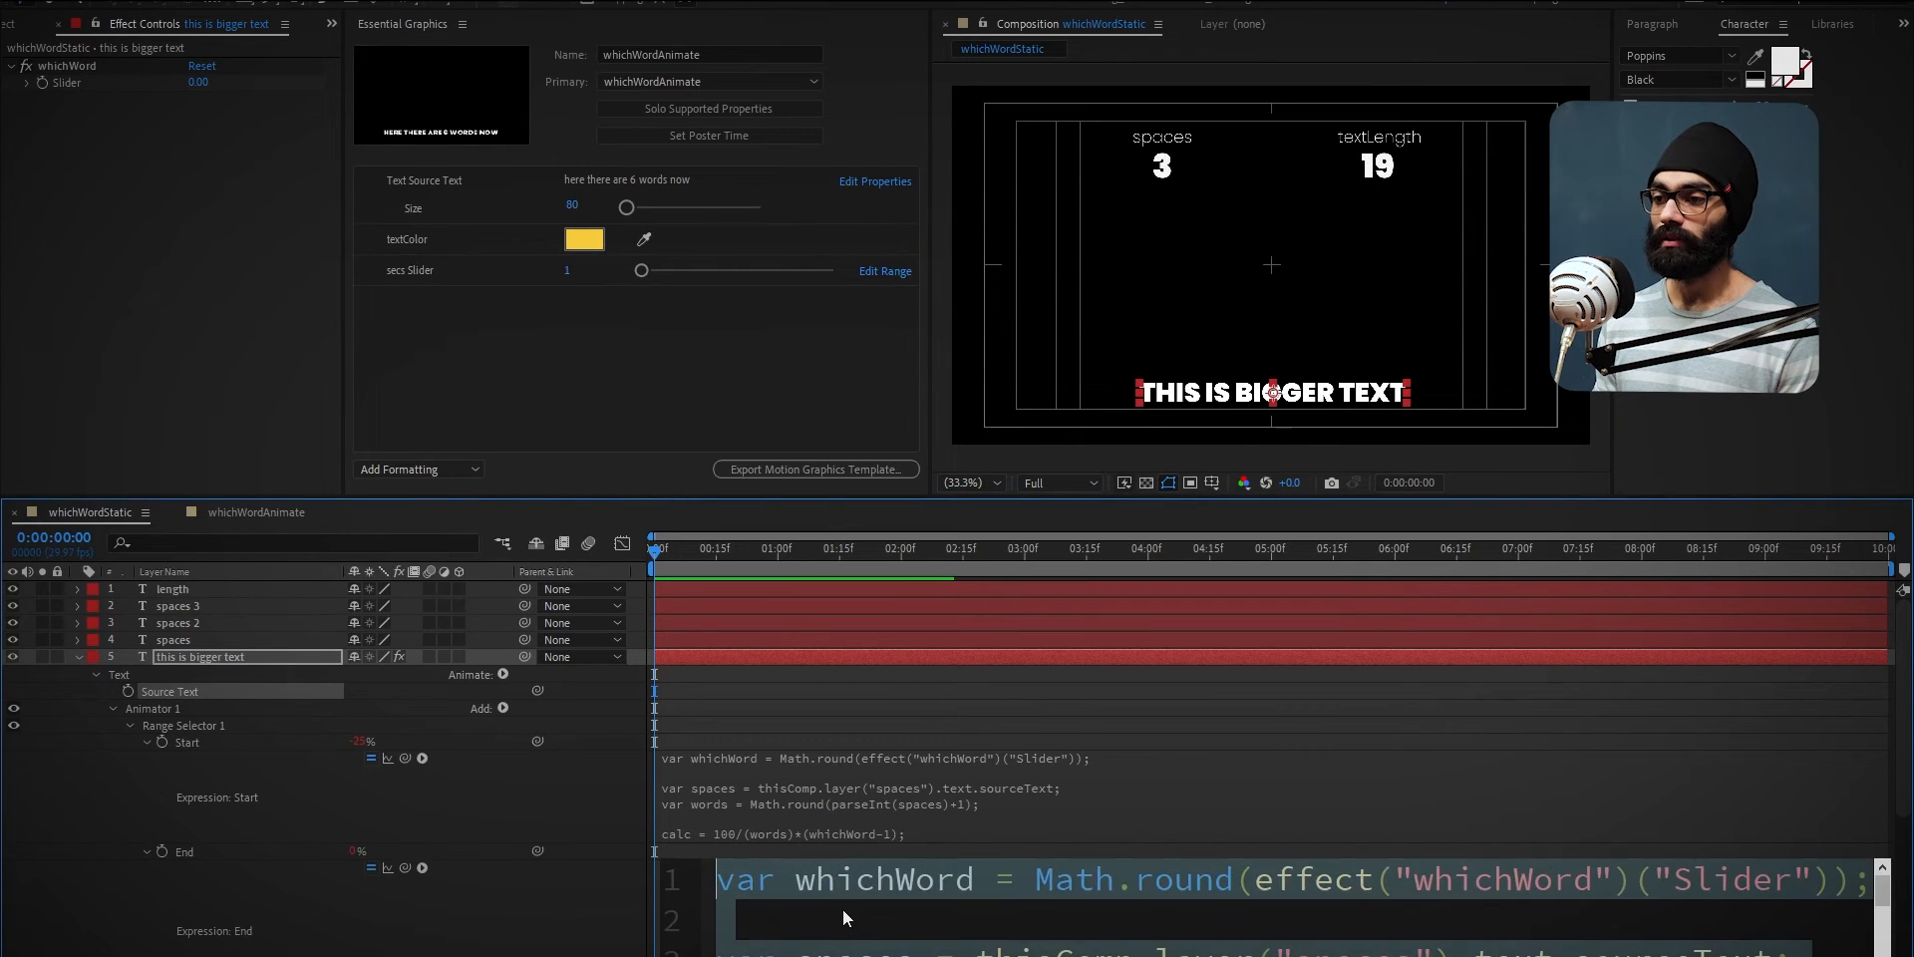
pyautogui.click(841, 909)
pyautogui.scroll(-3, 848, 917)
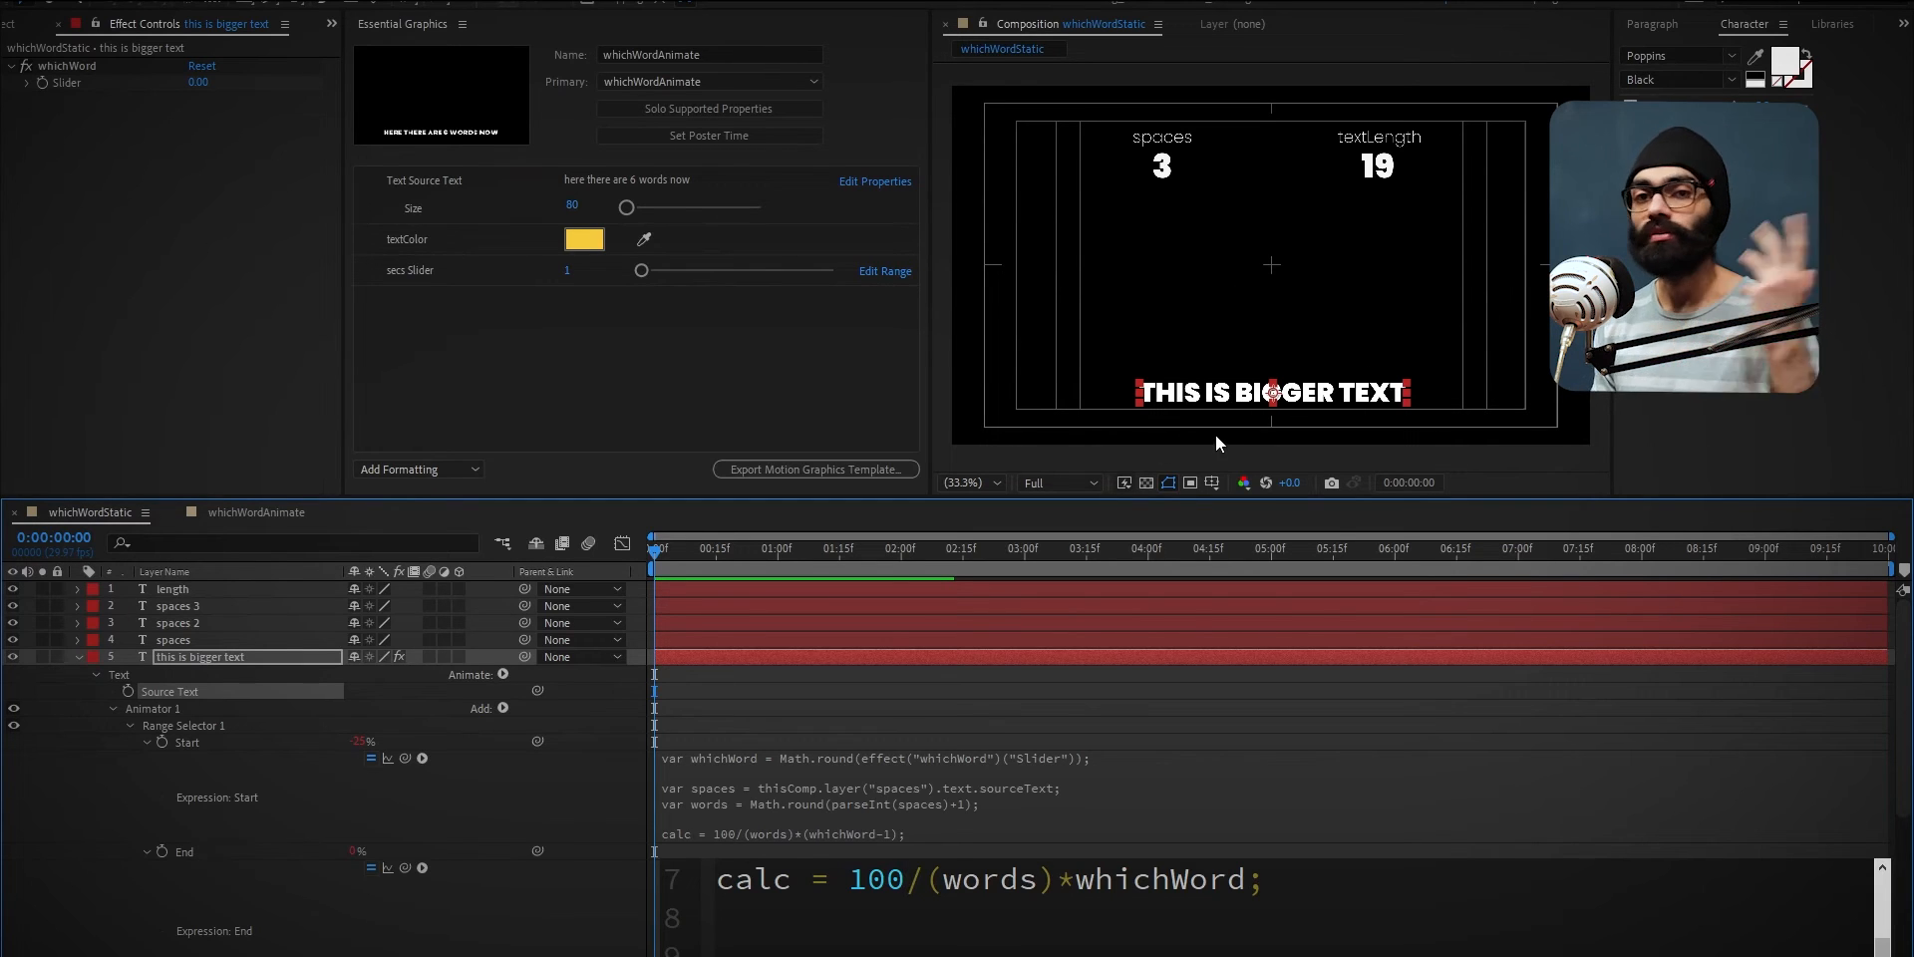
pyautogui.moveTo(868, 880); pyautogui.dragTo(1052, 885)
pyautogui.scroll(2, 958, 915)
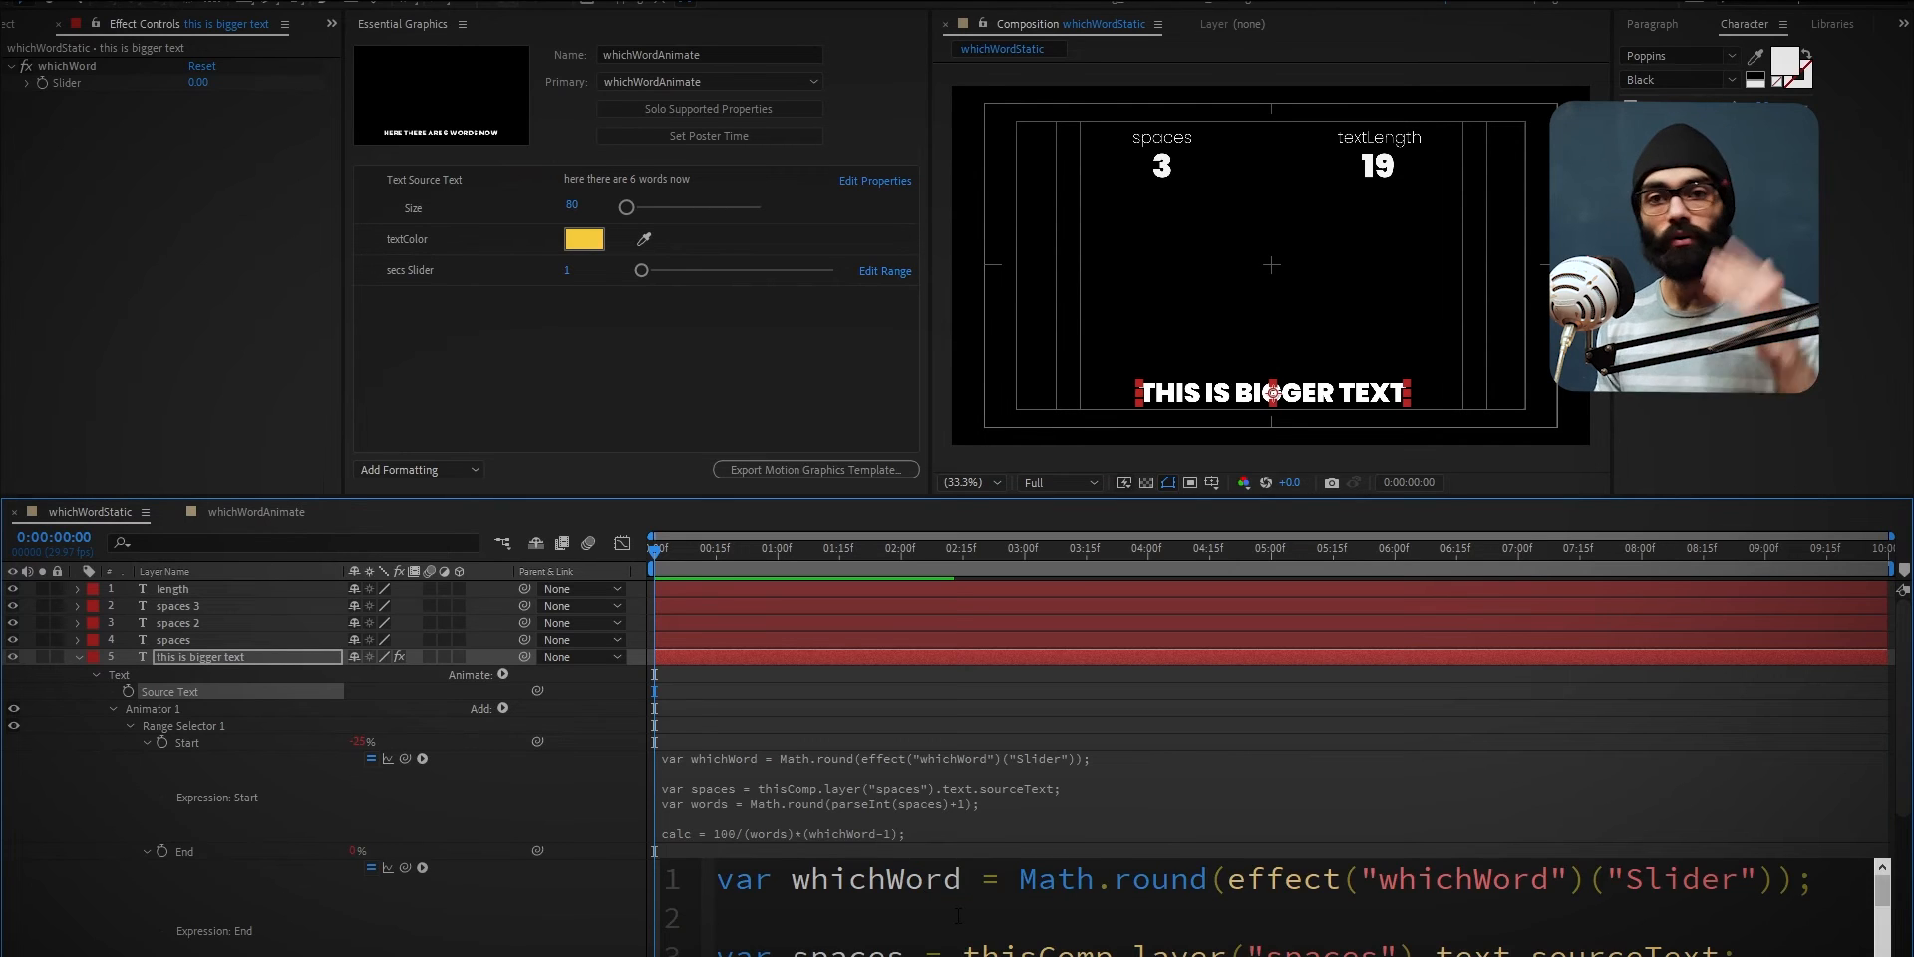
pyautogui.scroll(-2, 958, 915)
pyautogui.press('Right')
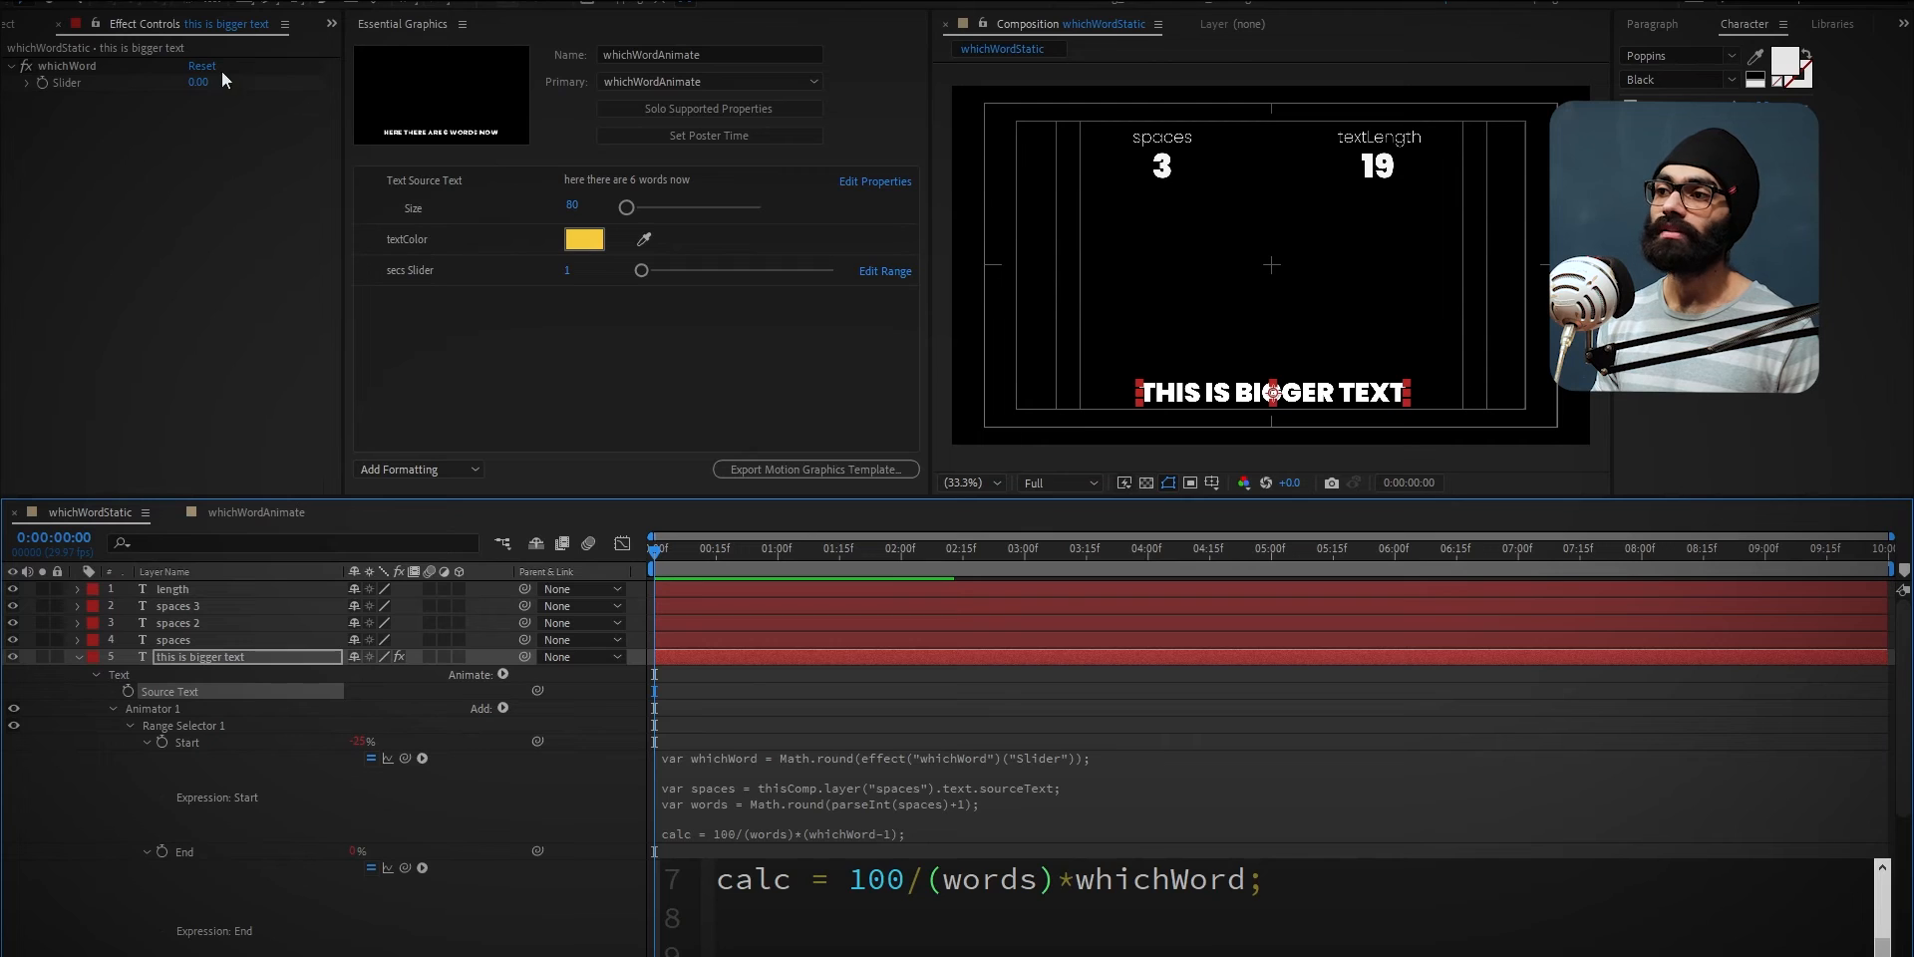
pyautogui.moveTo(849, 880); pyautogui.dragTo(1056, 882)
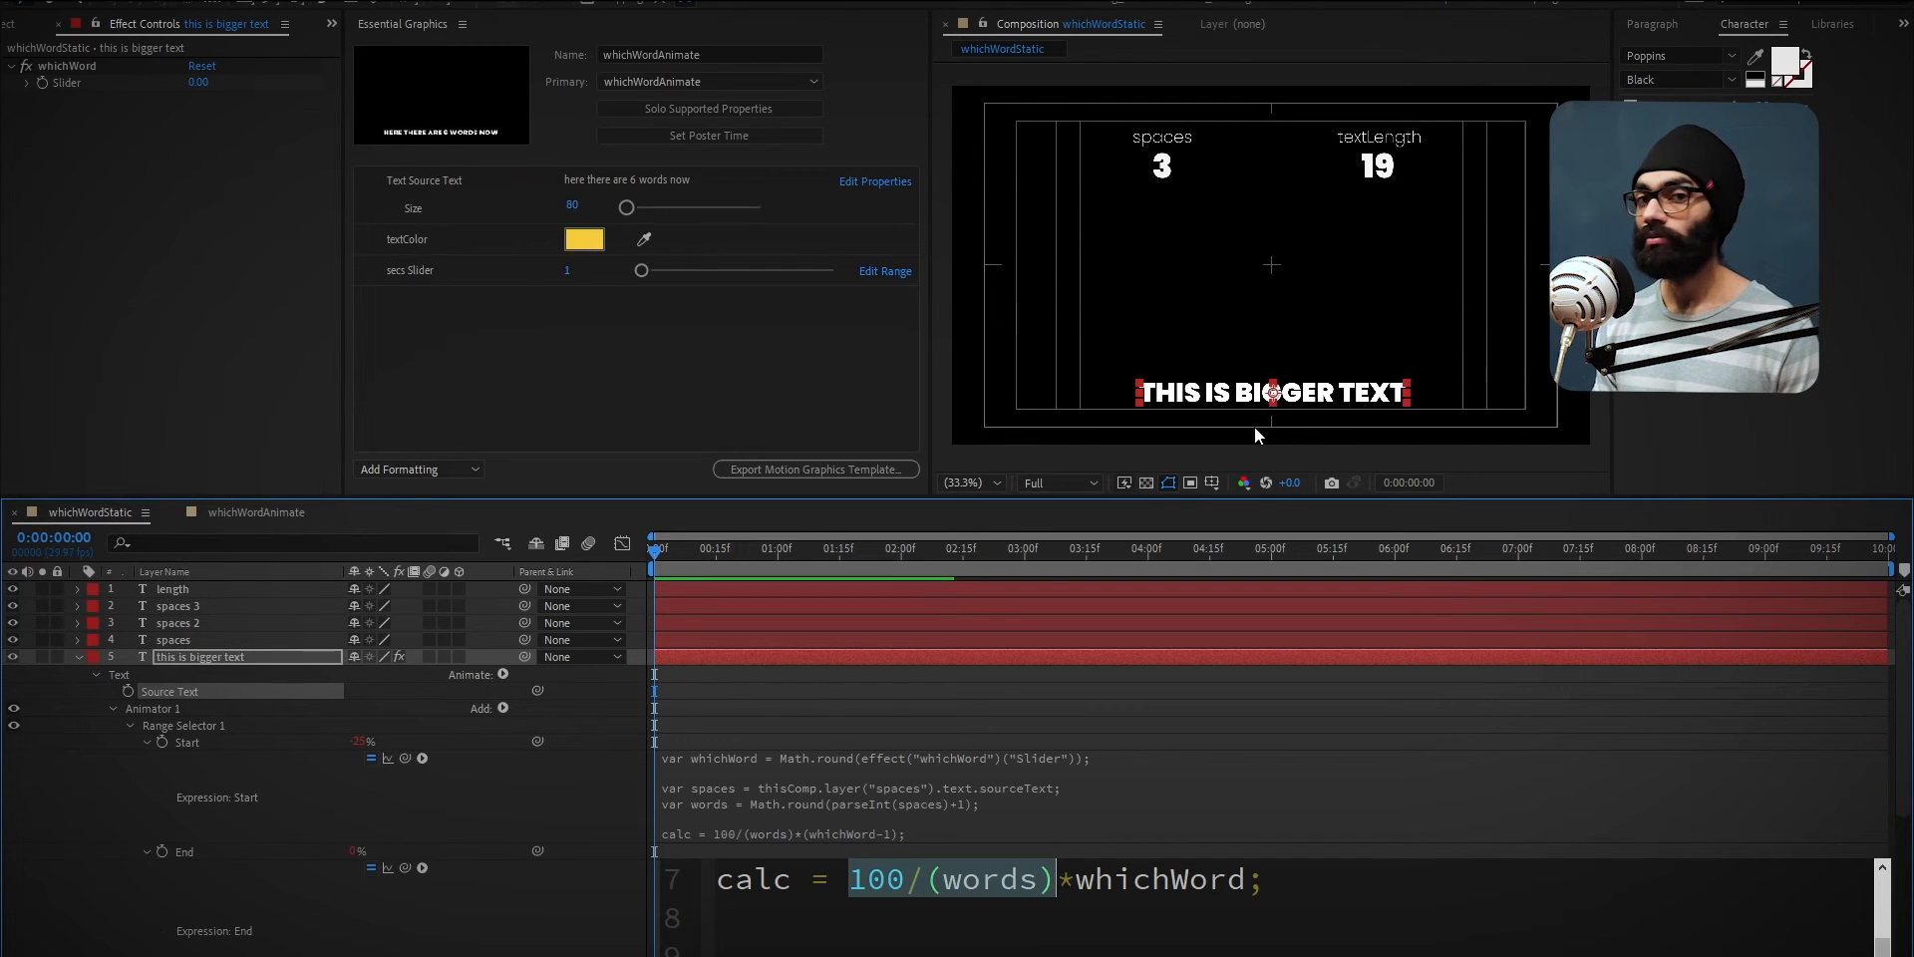
# Set the whichWord Slider to 1 and compare the highlighted word with the End expression's calc line.
pyautogui.click(197, 82)
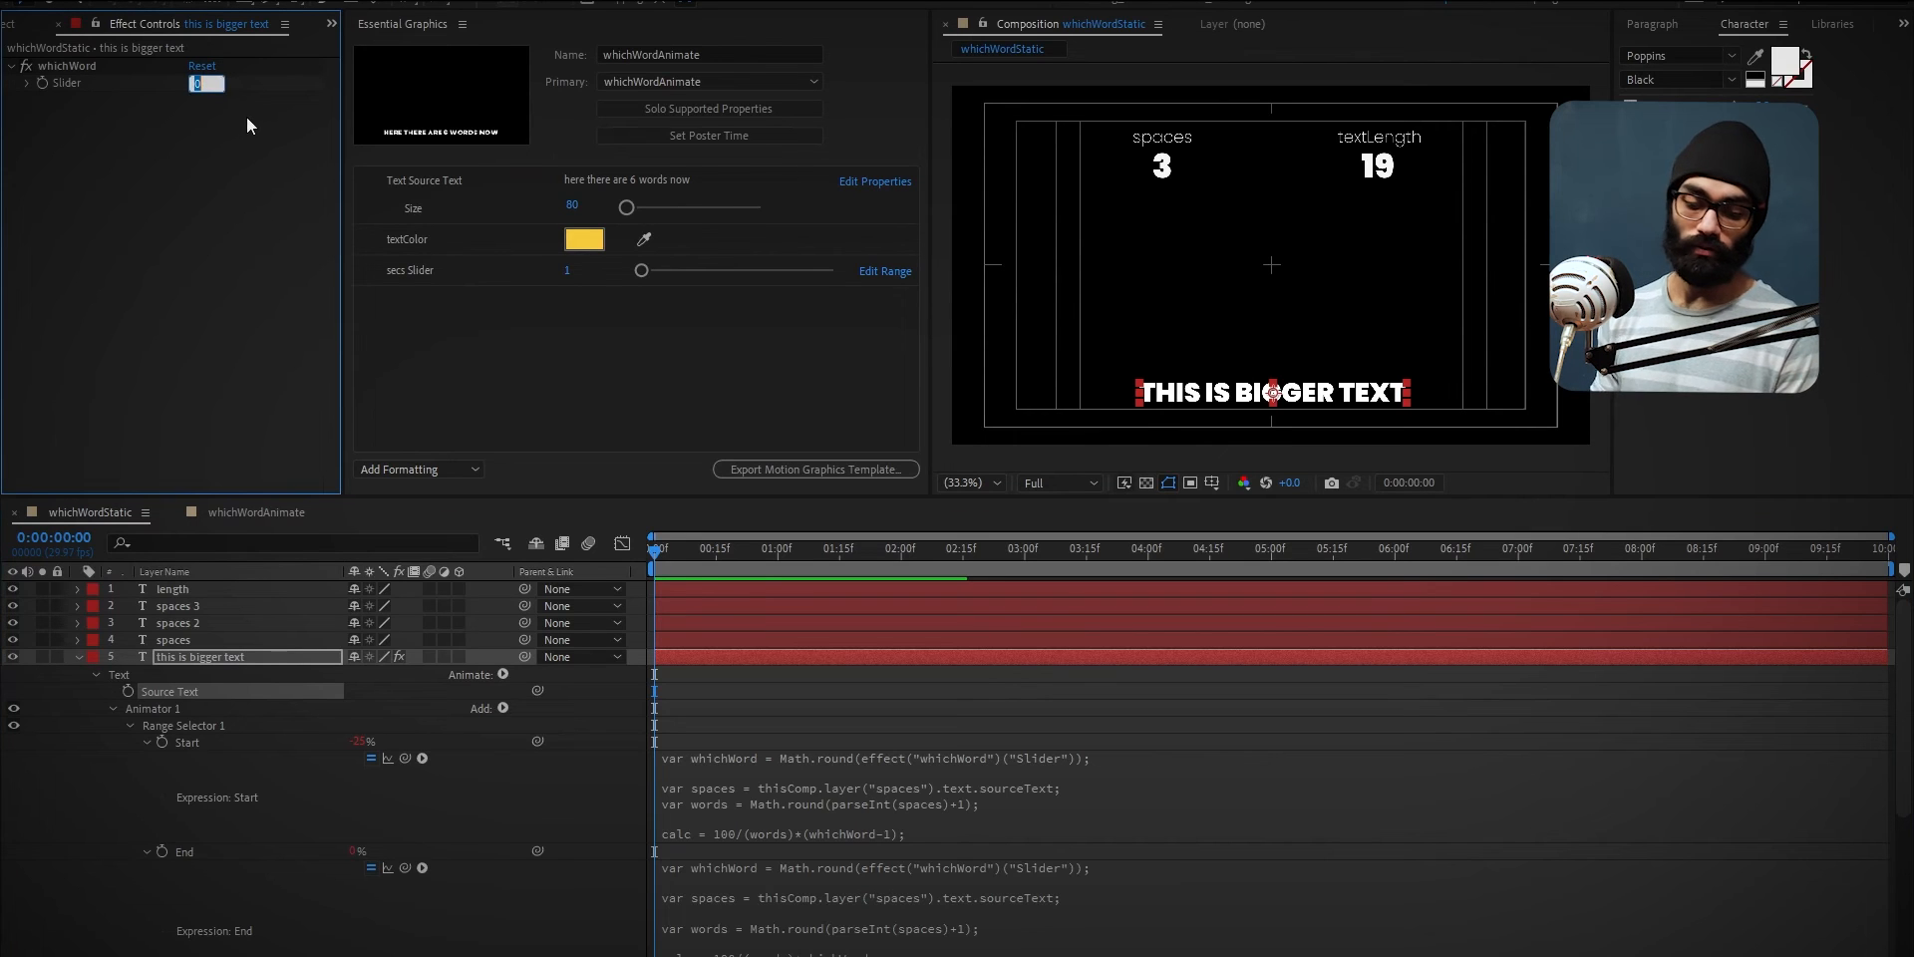
pyautogui.write('1')
pyautogui.press('Return')
pyautogui.click(901, 940)
pyautogui.scroll(6, 816, 918)
pyautogui.scroll(-3, 838, 912)
pyautogui.click(958, 904)
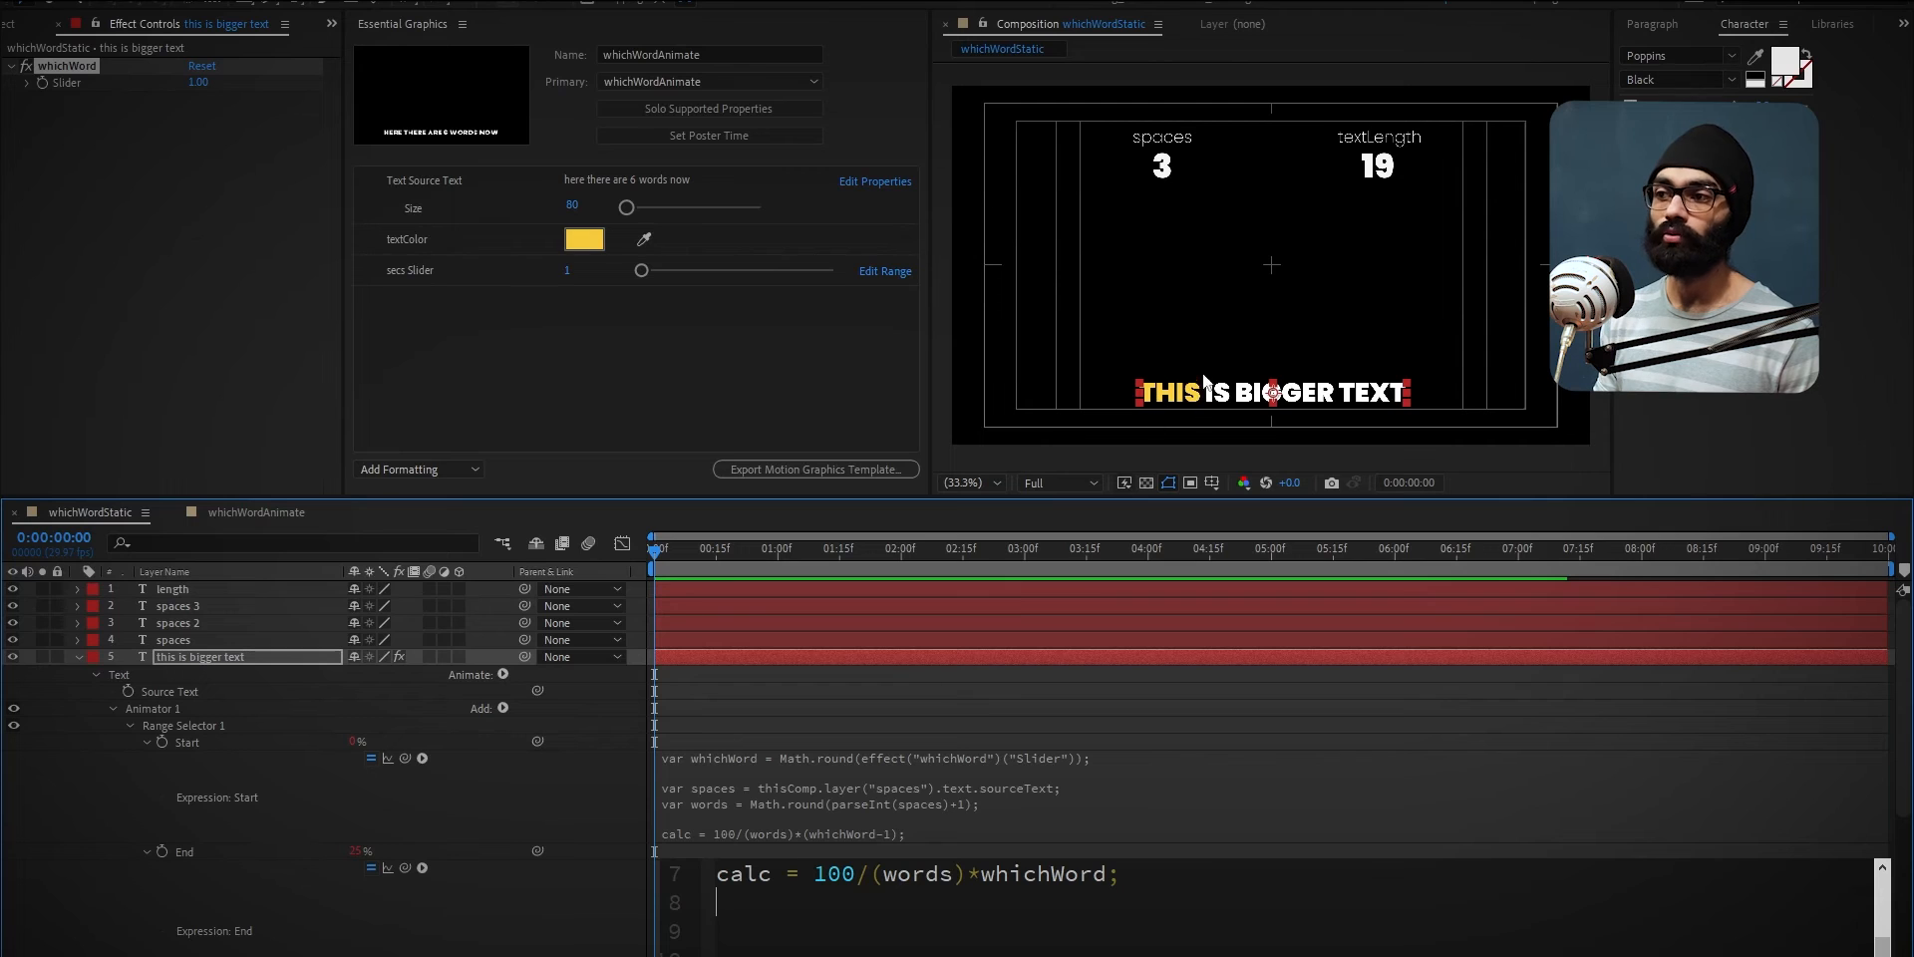
# Set the whichWord Slider to 2 and check the highlighted word against Range Selector 1's End expression.
pyautogui.click(198, 84)
pyautogui.write('2')
pyautogui.press('Return')
pyautogui.click(720, 865)
pyautogui.click(840, 942)
pyautogui.scroll(-1, 832, 933)
pyautogui.scroll(5, 831, 932)
pyautogui.scroll(-3, 832, 932)
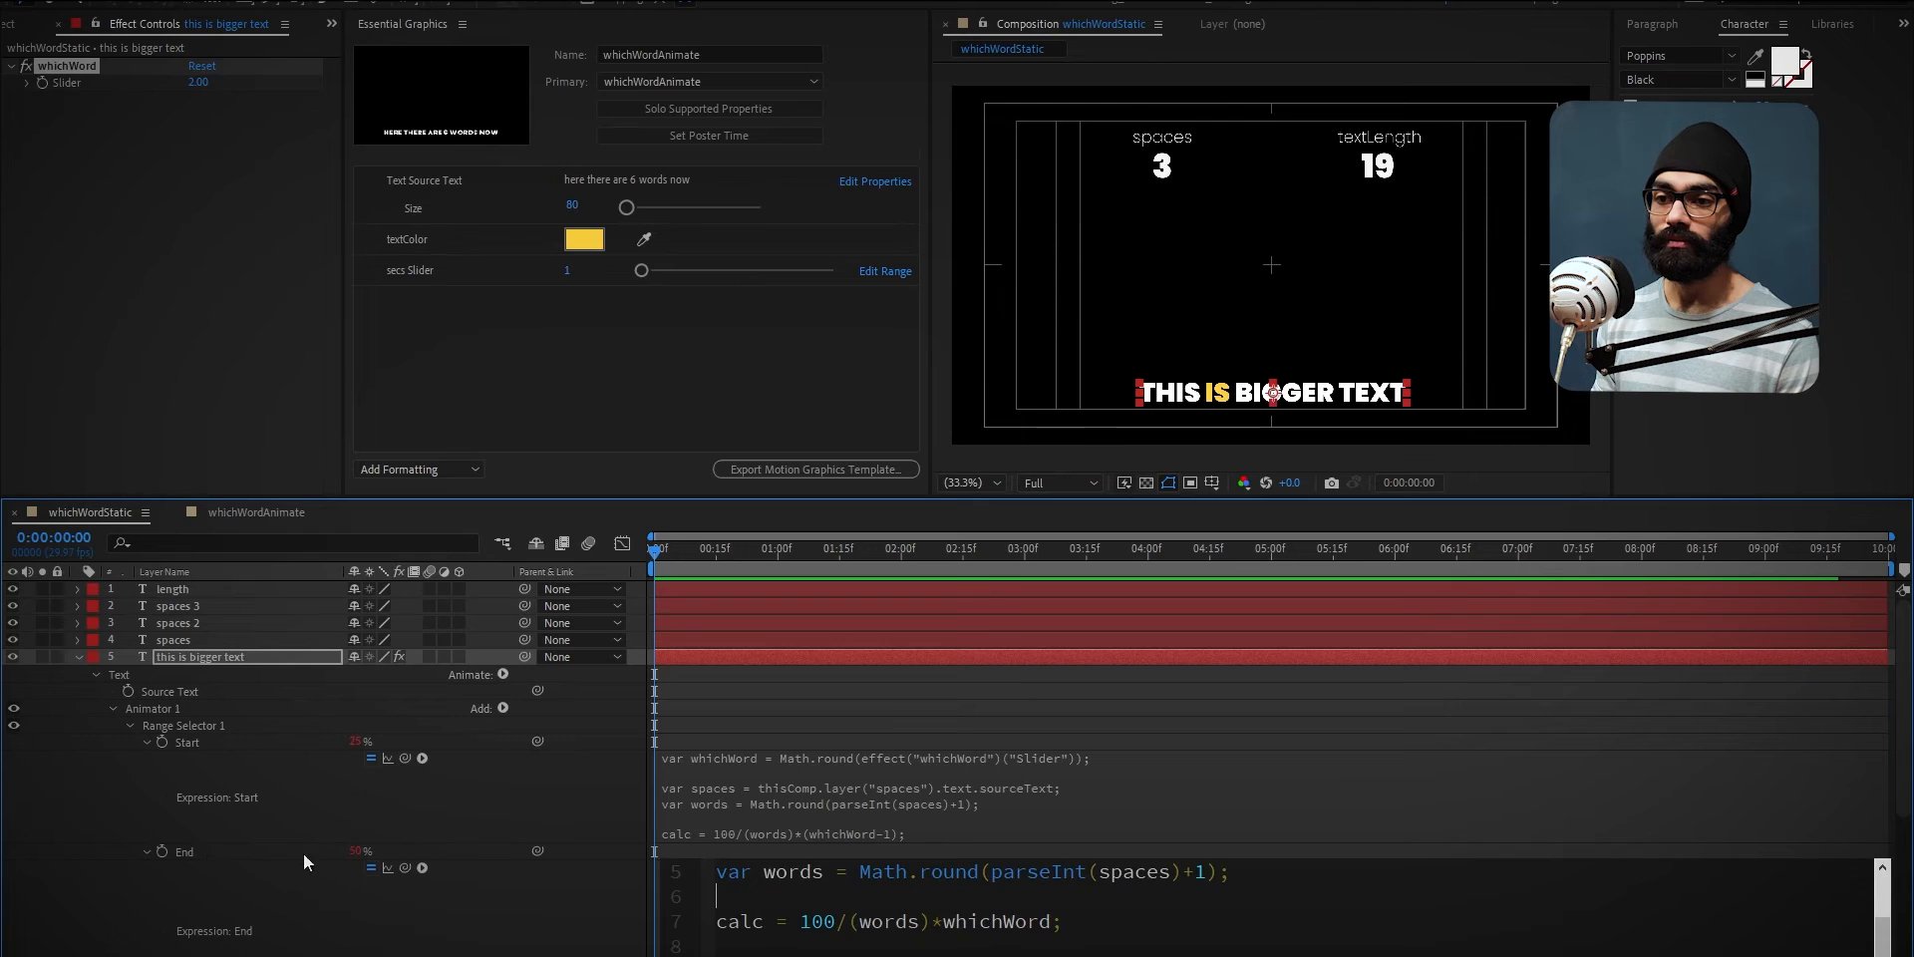
pyautogui.click(237, 852)
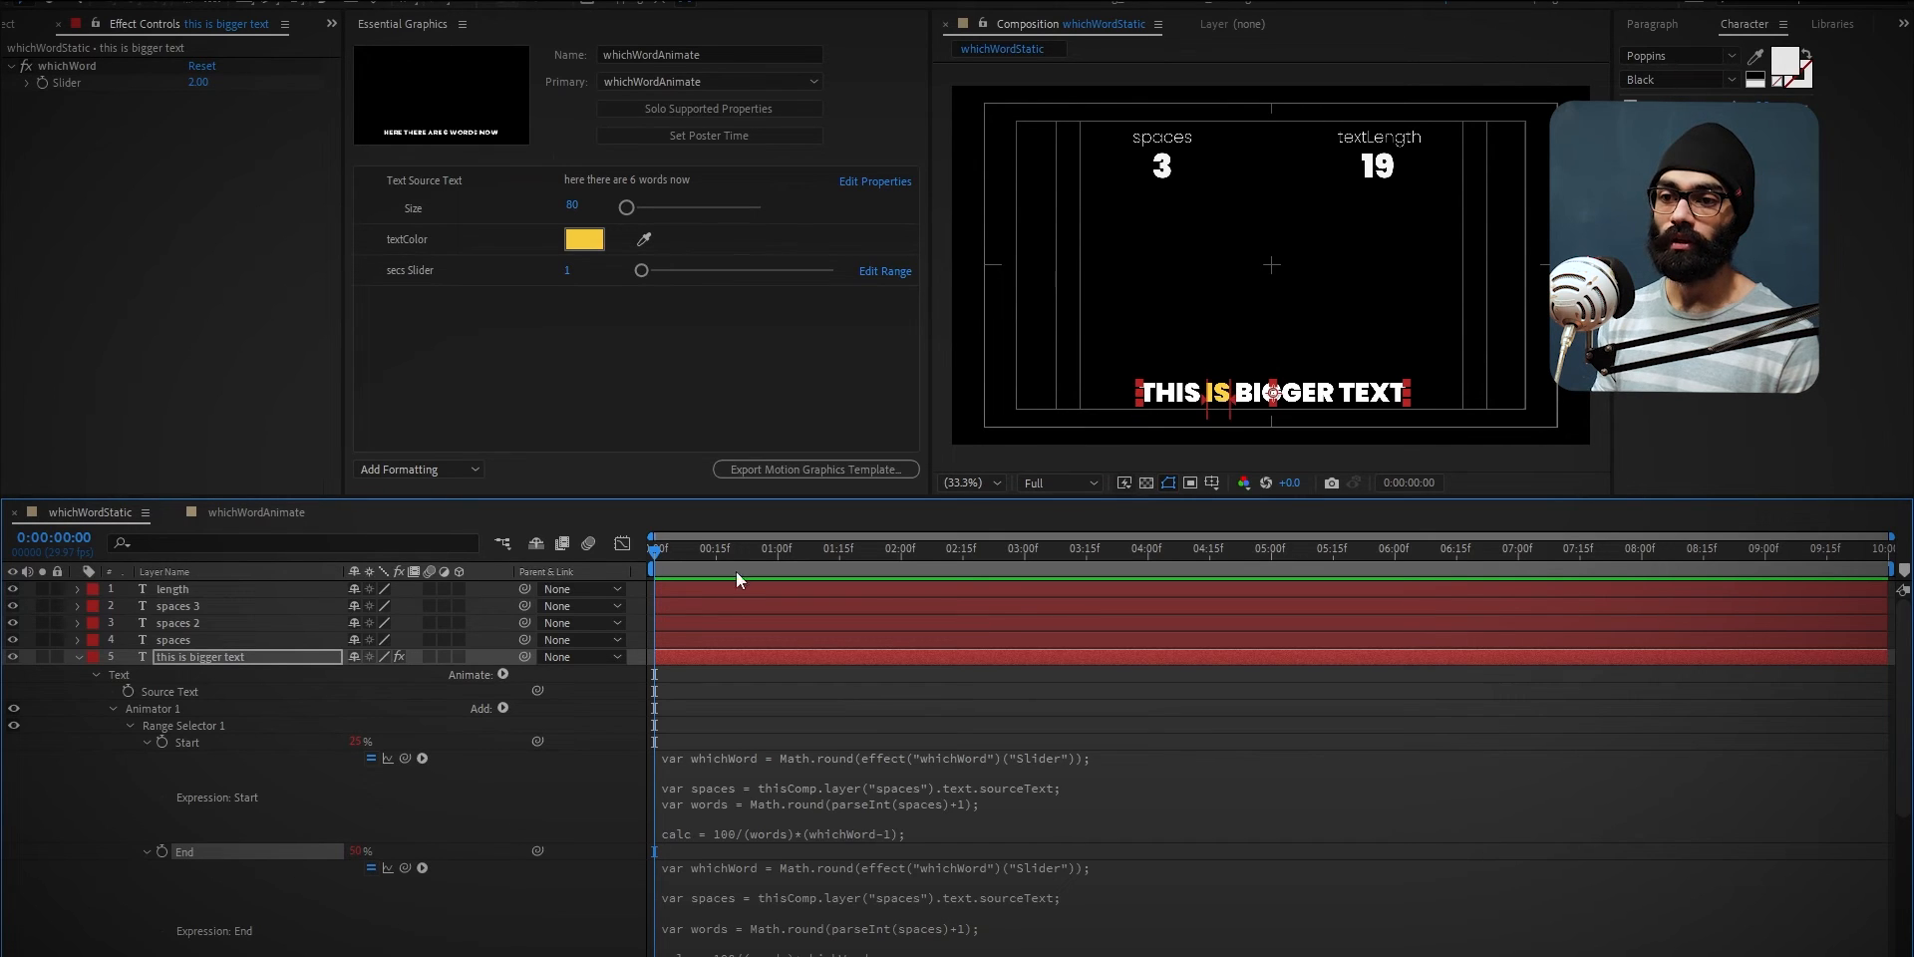
# Disable Range Selector 1's Start expression to compare the highlighted words, re-enable it, and move the current time to 0:00:00:08.
pyautogui.click(370, 757)
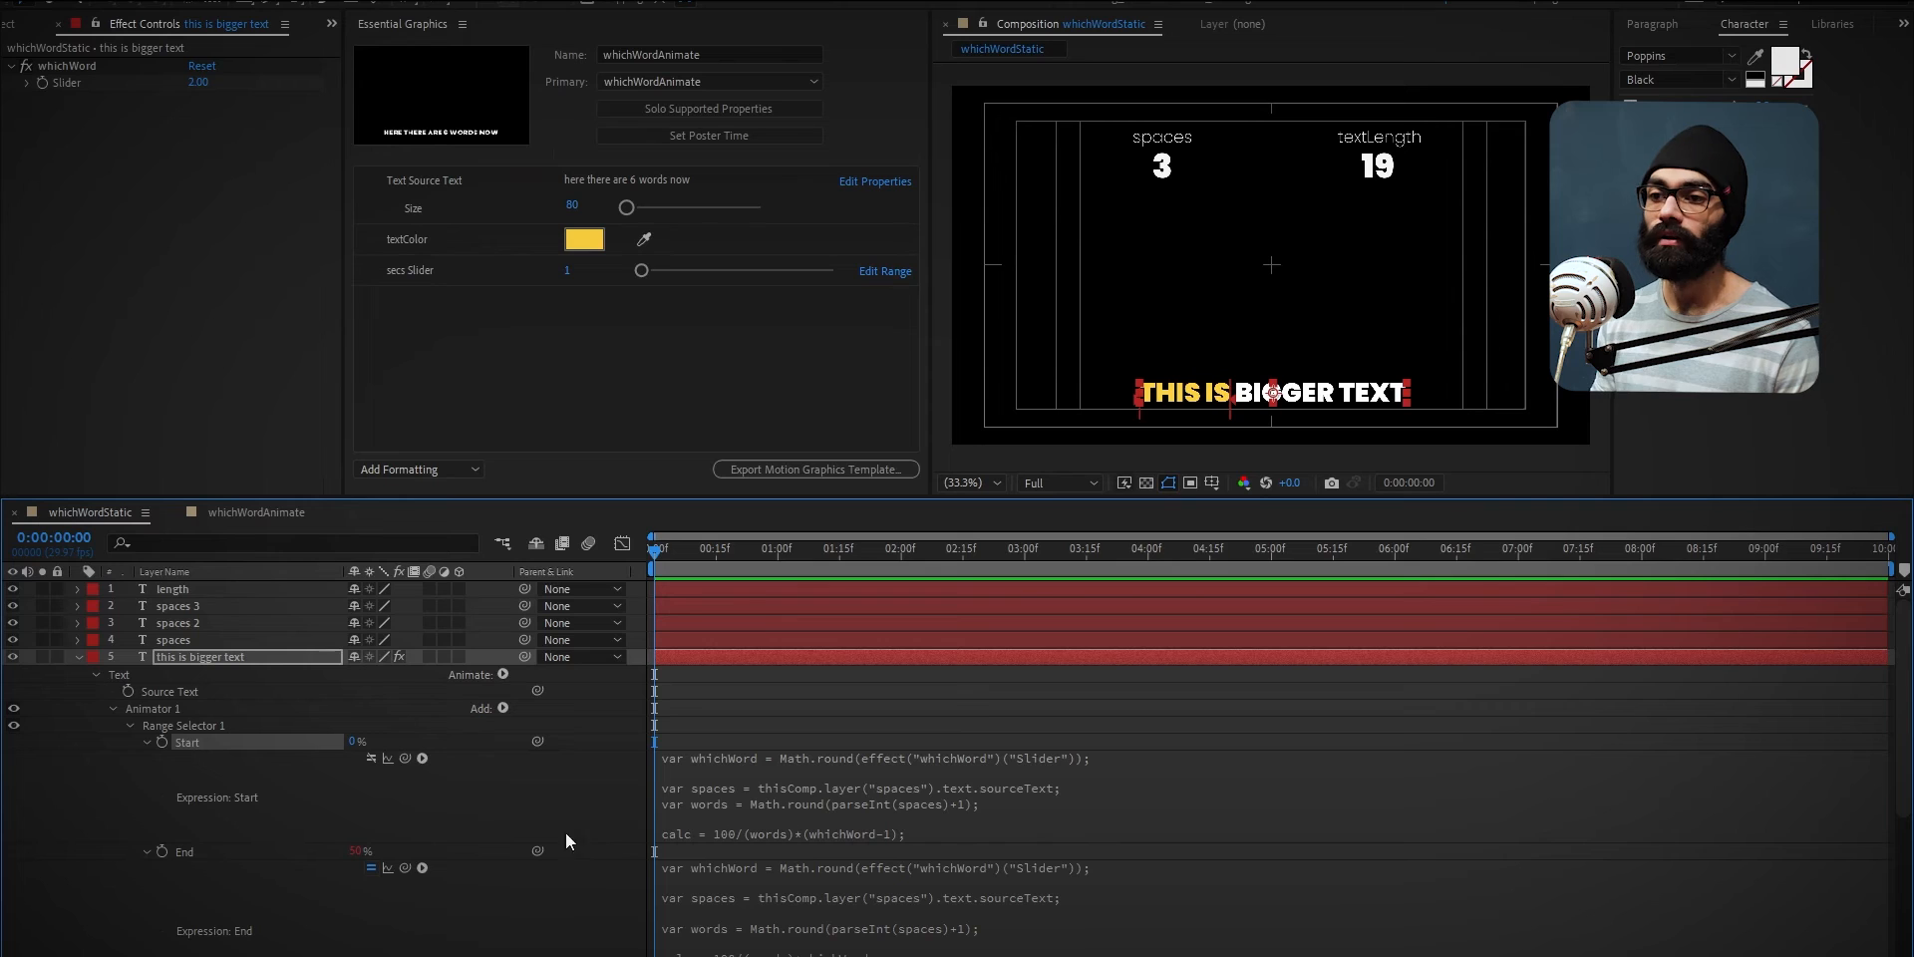
pyautogui.click(371, 758)
pyautogui.moveTo(668, 558); pyautogui.dragTo(709, 651)
# Enlarge the Start expression field and examine its calc line, 100/(words)*(whichWord-1).
pyautogui.moveTo(989, 860); pyautogui.dragTo(986, 922)
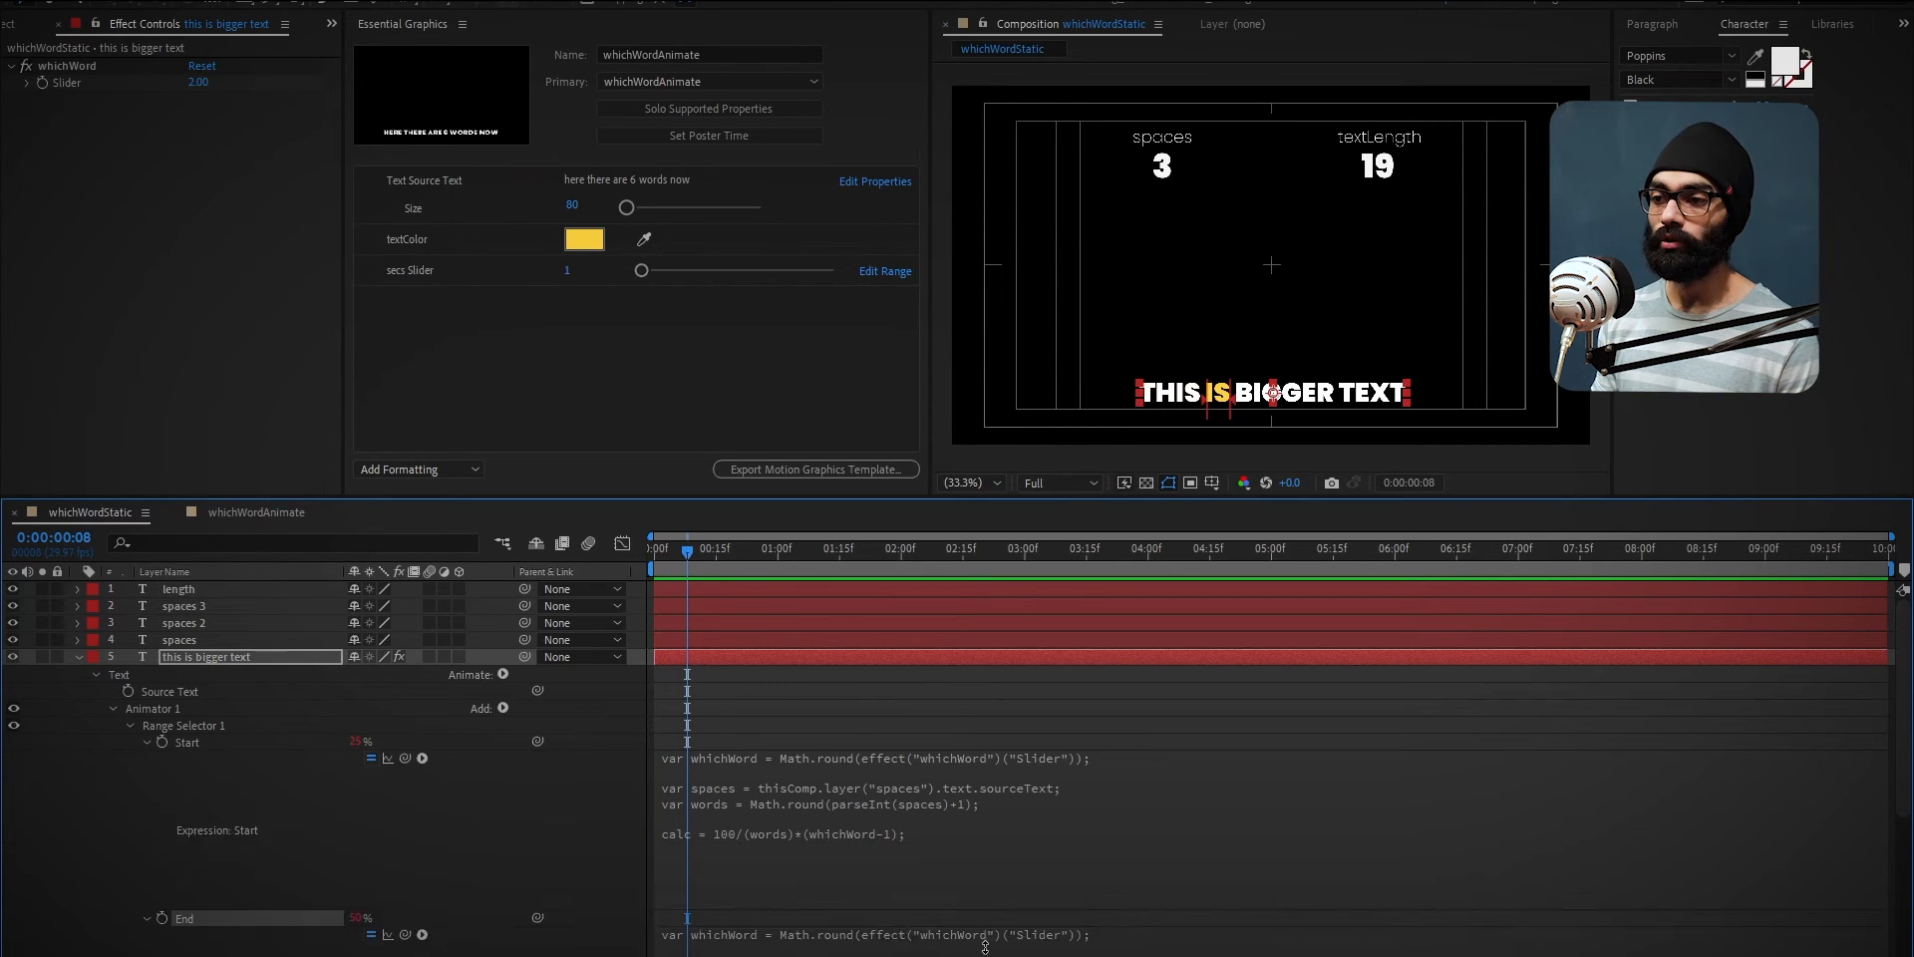
pyautogui.click(867, 808)
pyautogui.scroll(5, 788, 813)
pyautogui.scroll(-2, 798, 812)
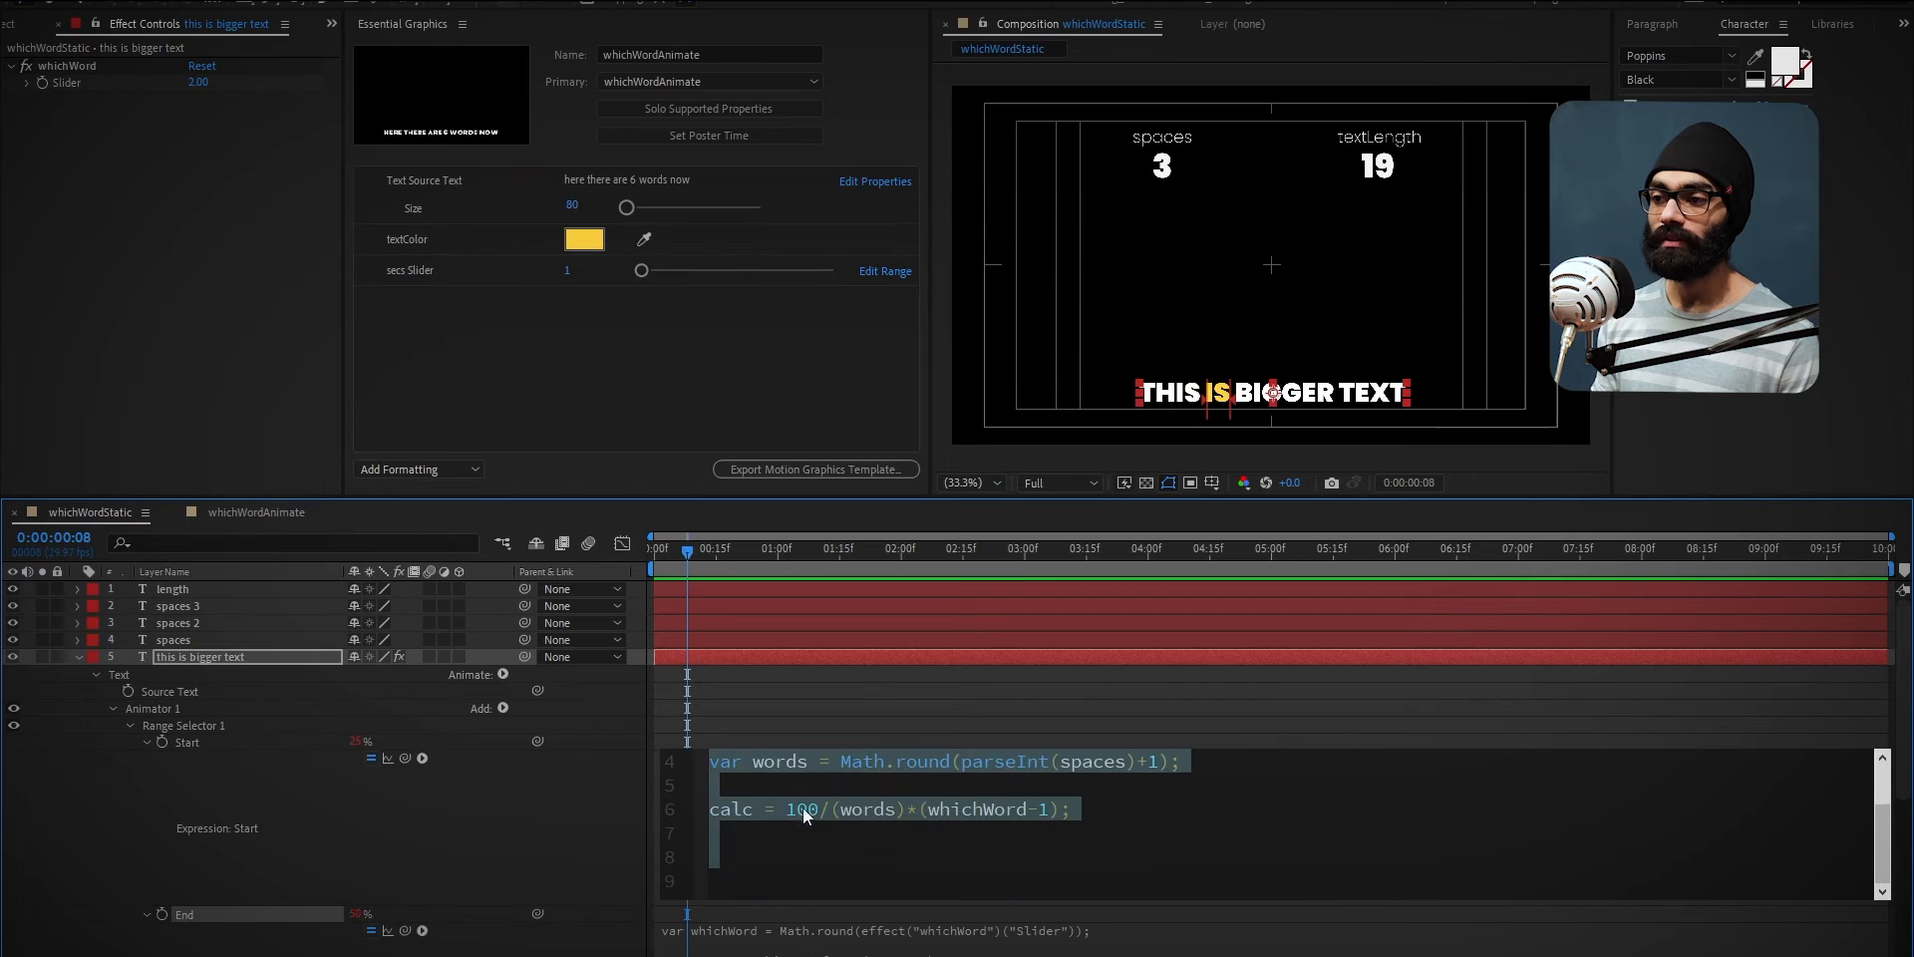
pyautogui.click(1039, 823)
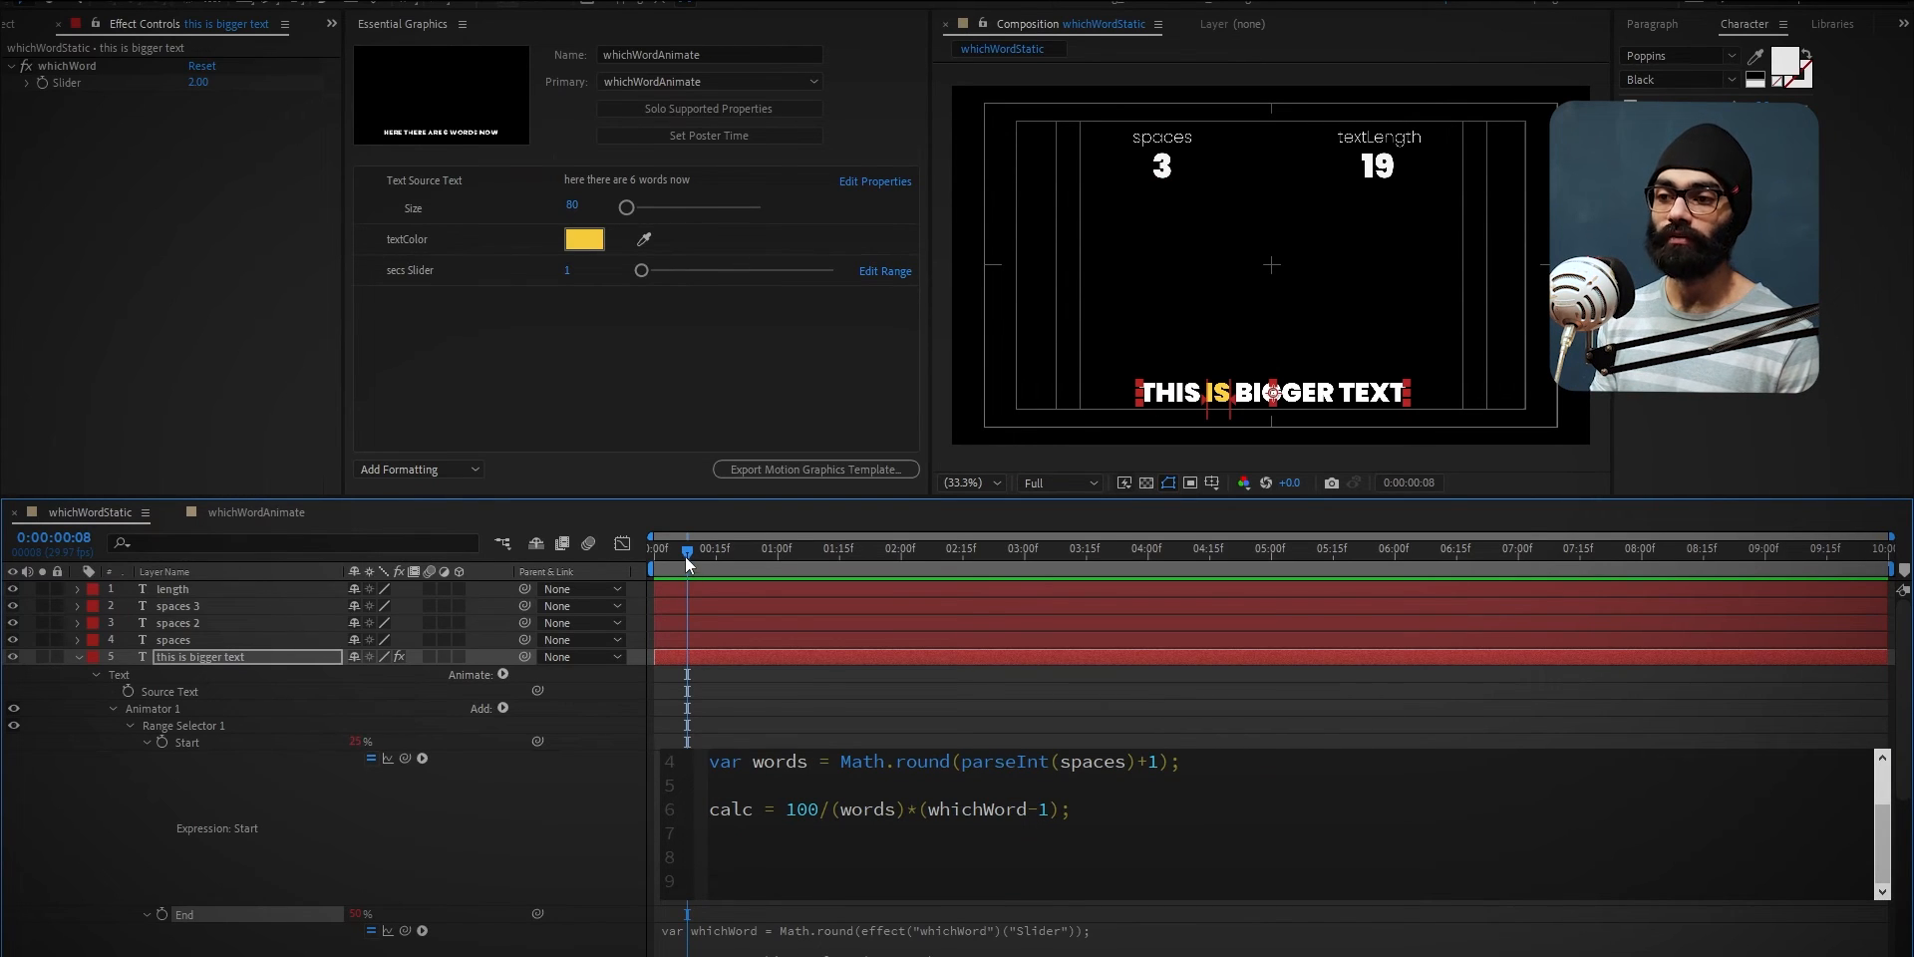
# Set the whichWord Slider to 3 and check the highlighted word against Range Selector 1's Start value.
pyautogui.click(197, 83)
pyautogui.write('3')
pyautogui.press('Return')
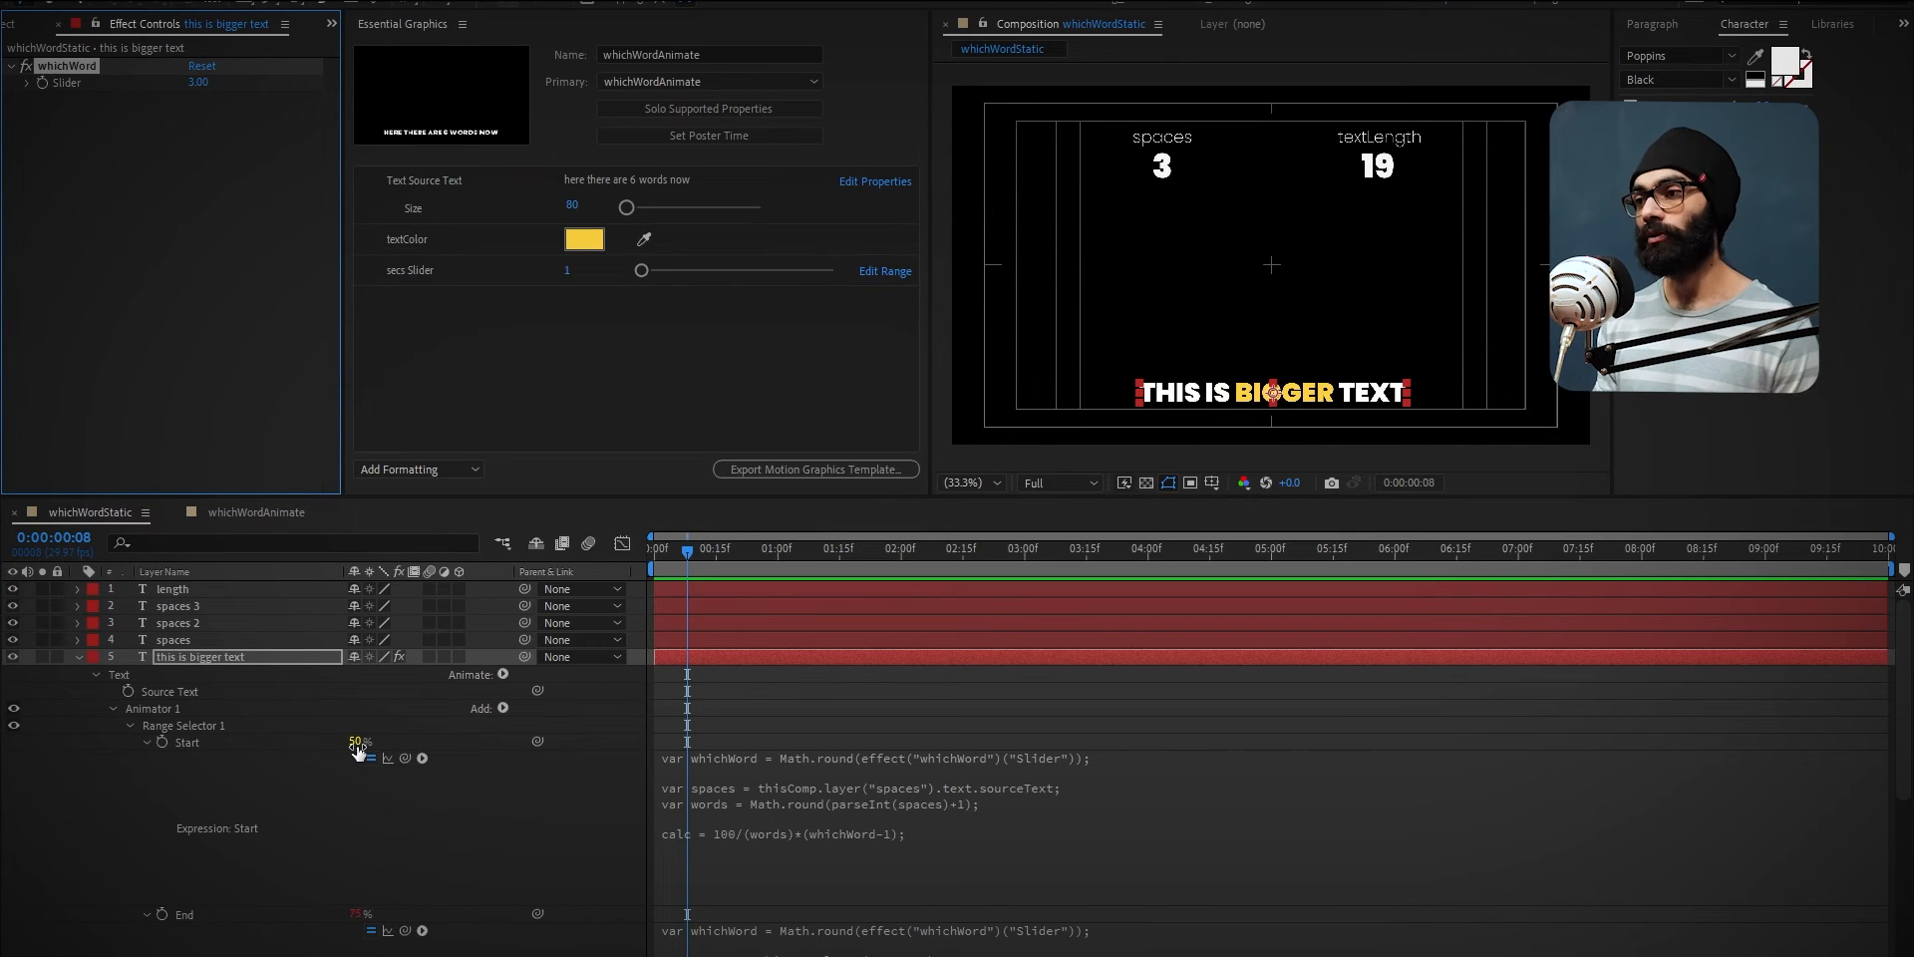
# Open the whichWordAnimate composition and reveal the expression on the title text layer's whichWord Slider.
pyautogui.click(262, 512)
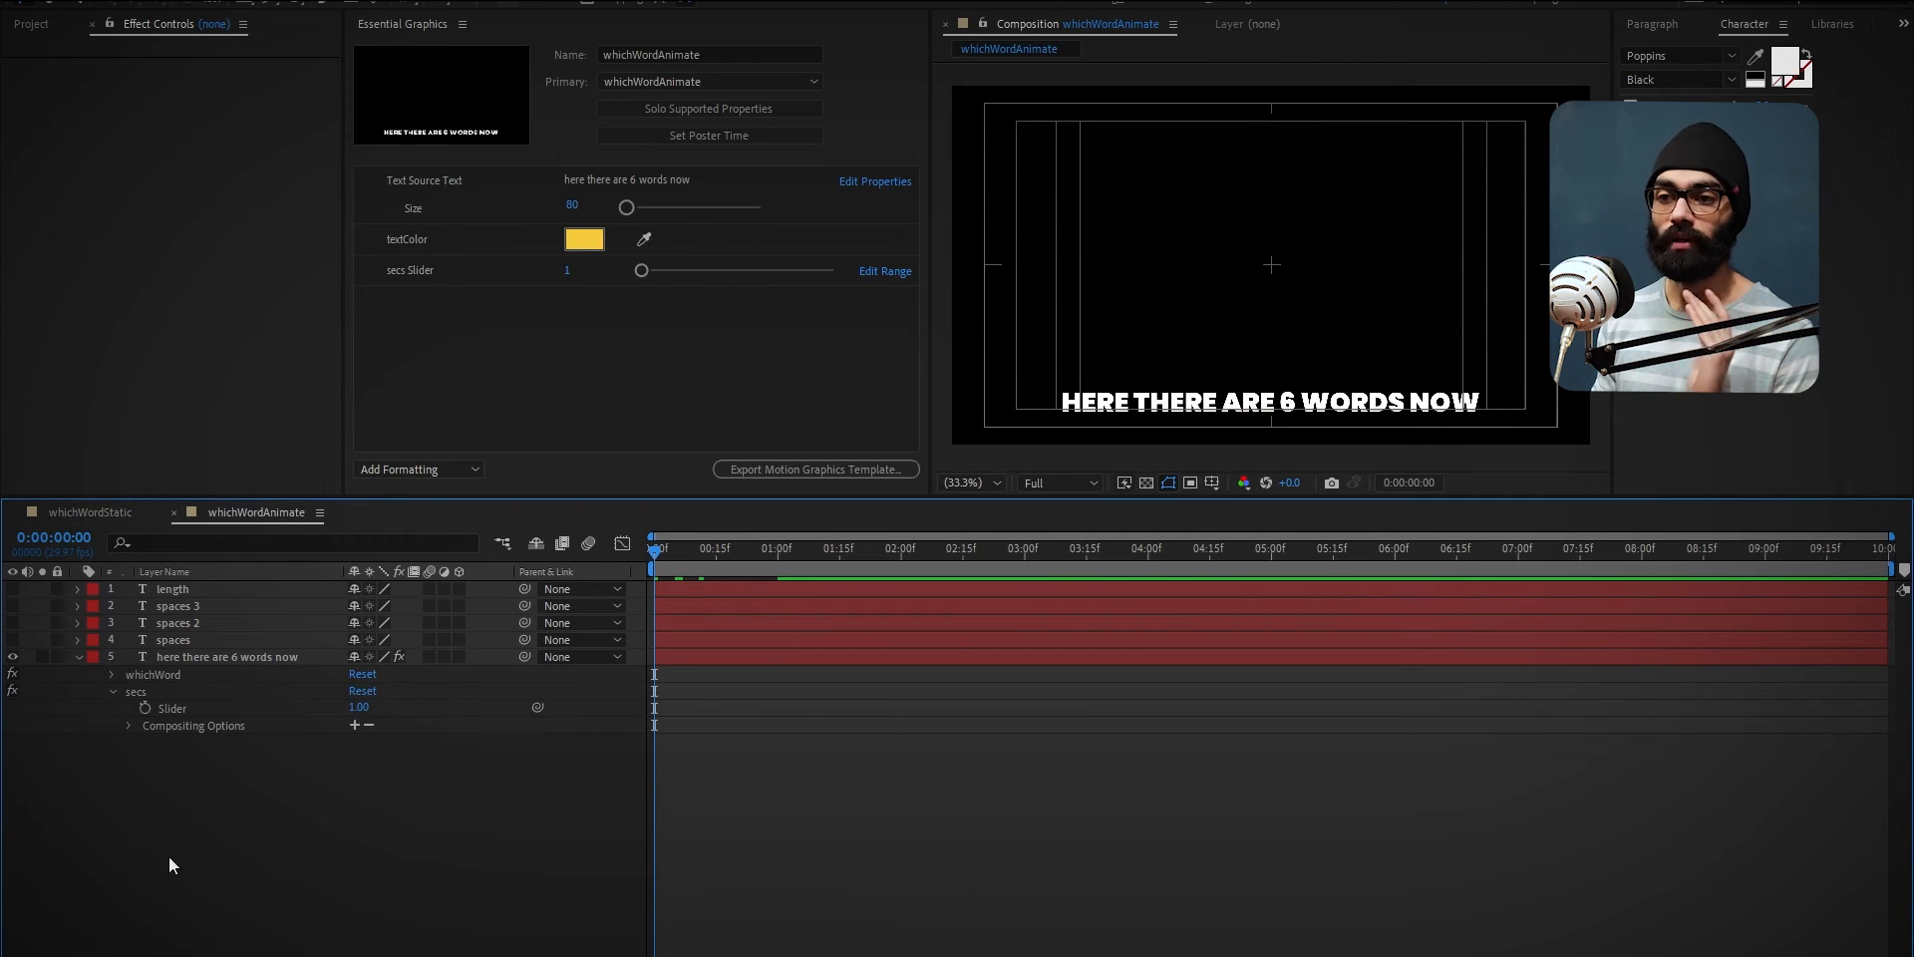
pyautogui.click(226, 654)
pyautogui.press('e')
pyautogui.press('e')
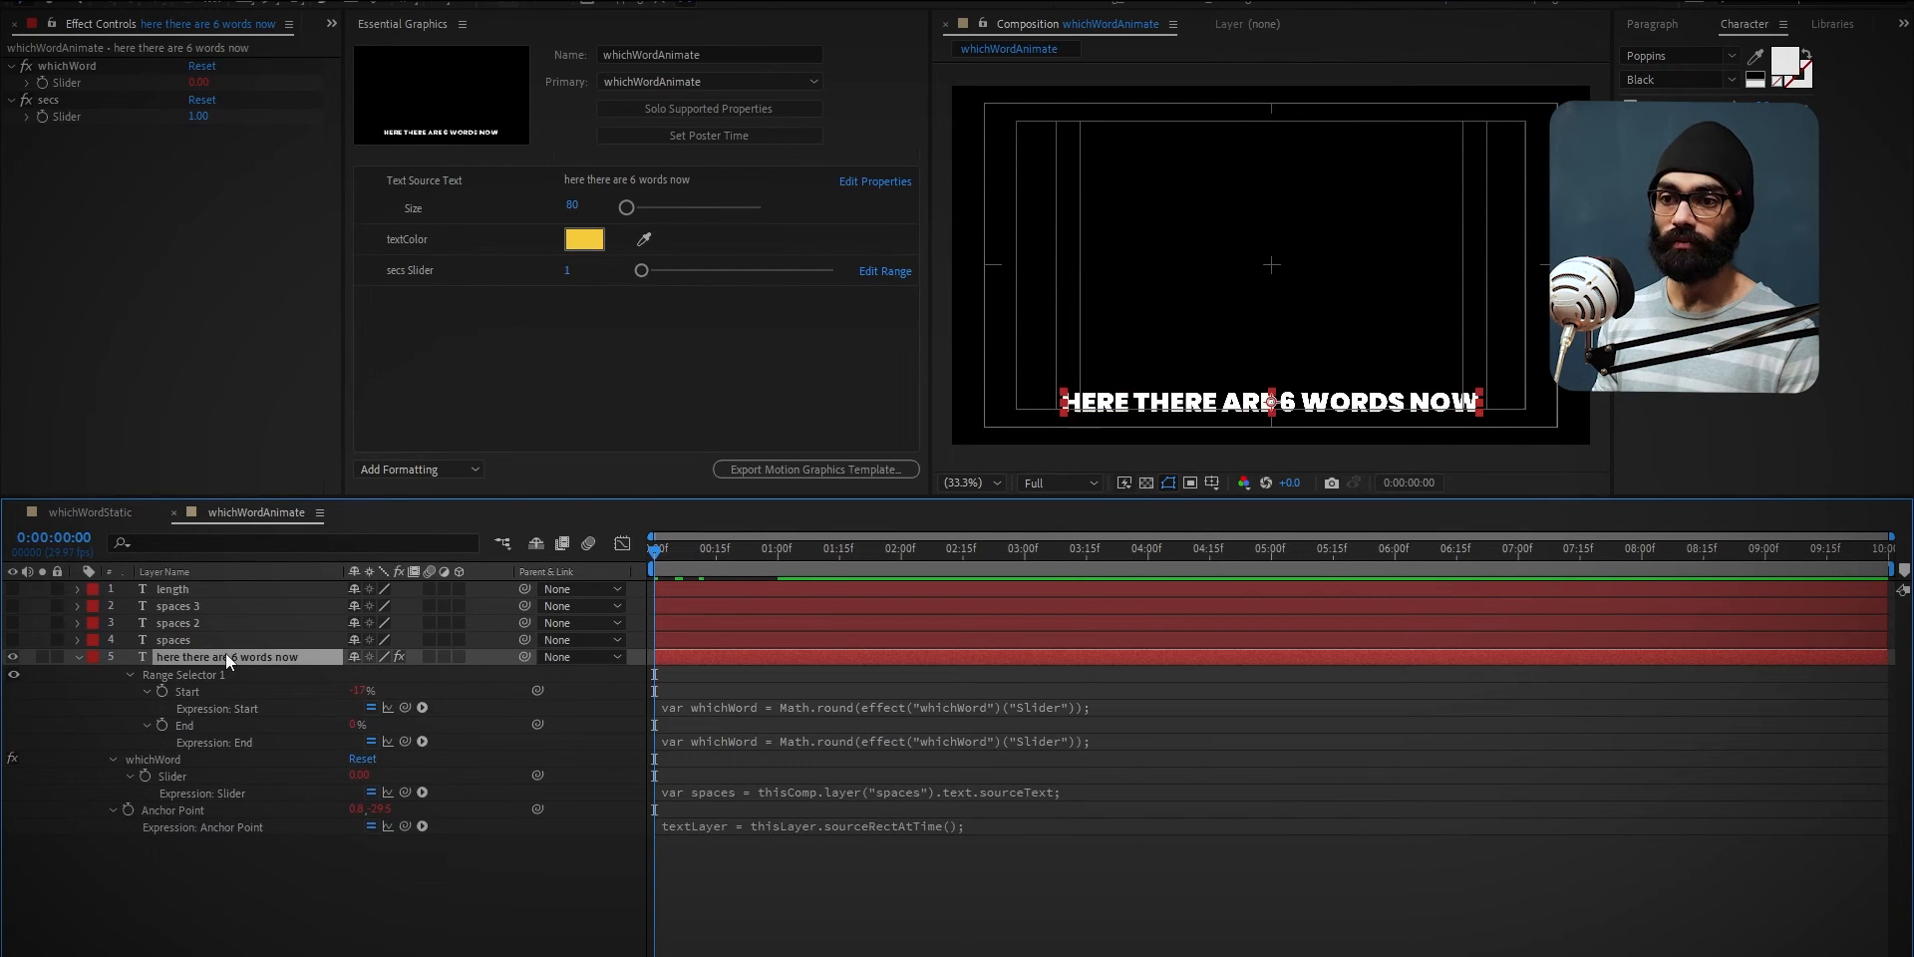
pyautogui.click(93, 68)
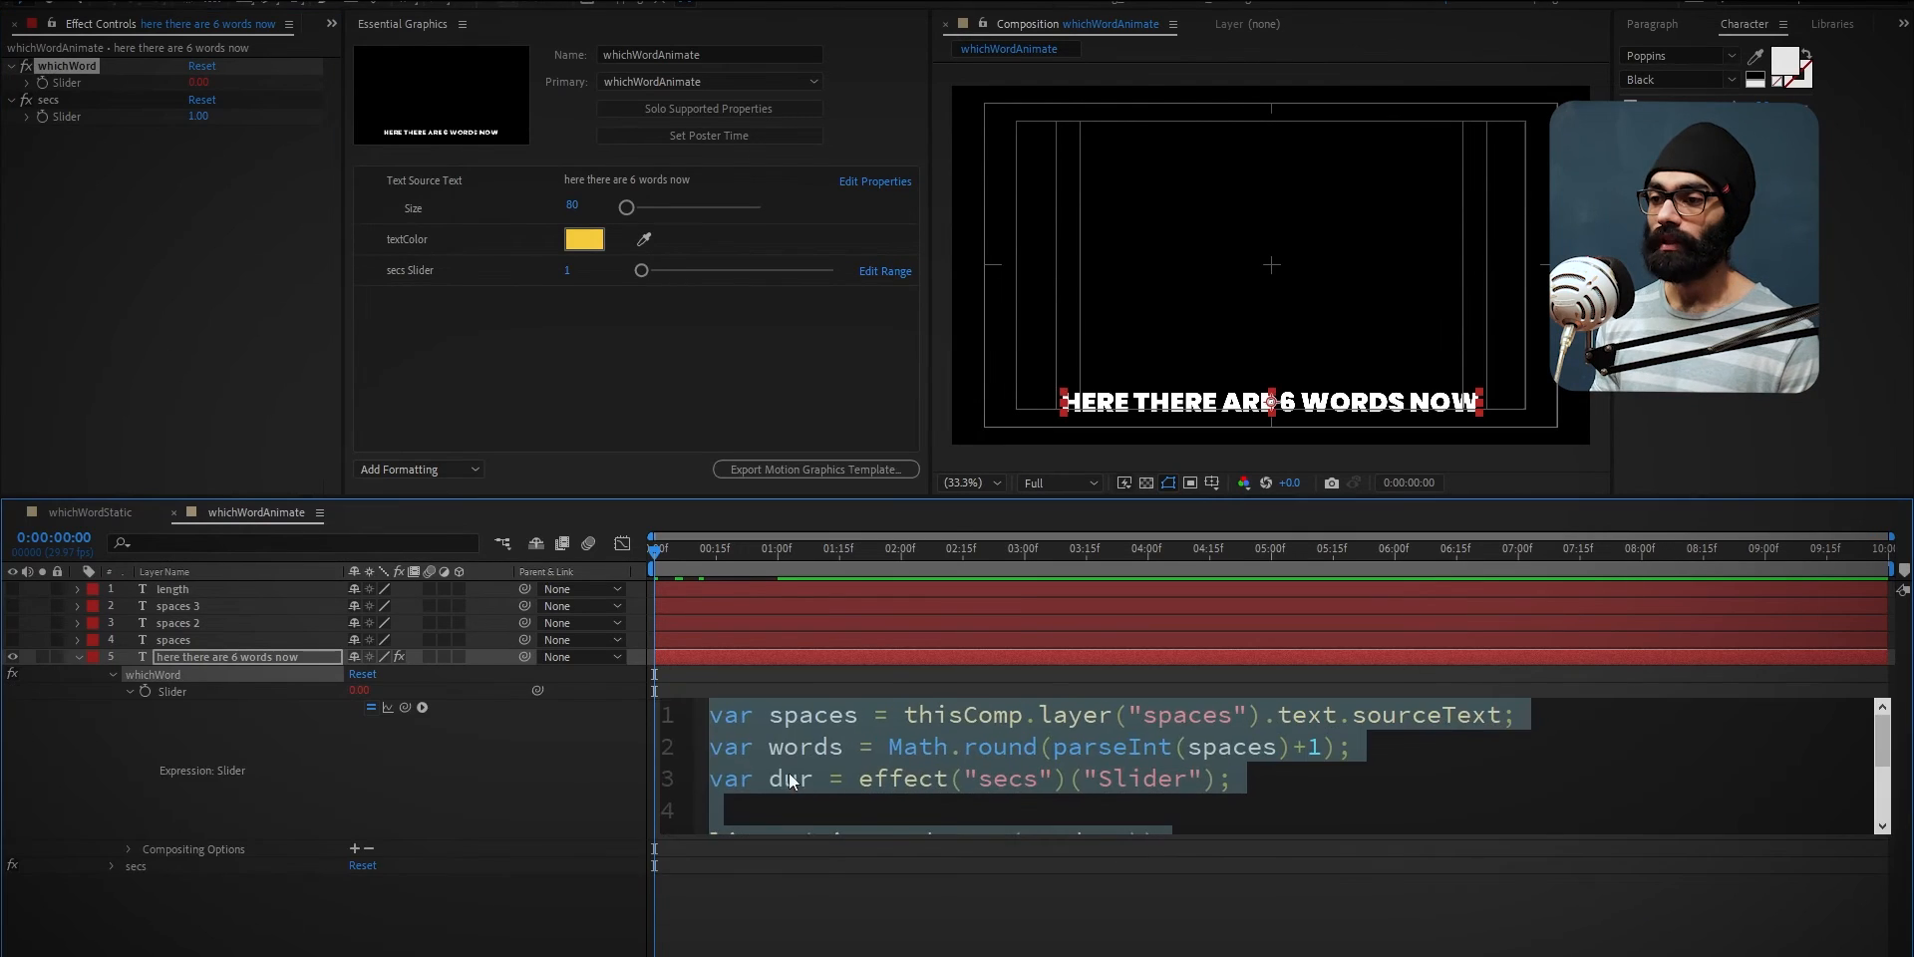
# Enlarge the whichWord Slider expression and examine its spaces and words variables, highlighting part of the Math.round(parseInt(spaces)+1) line.
pyautogui.moveTo(825, 839); pyautogui.dragTo(819, 949)
pyautogui.click(786, 762)
pyautogui.scroll(10, 784, 761)
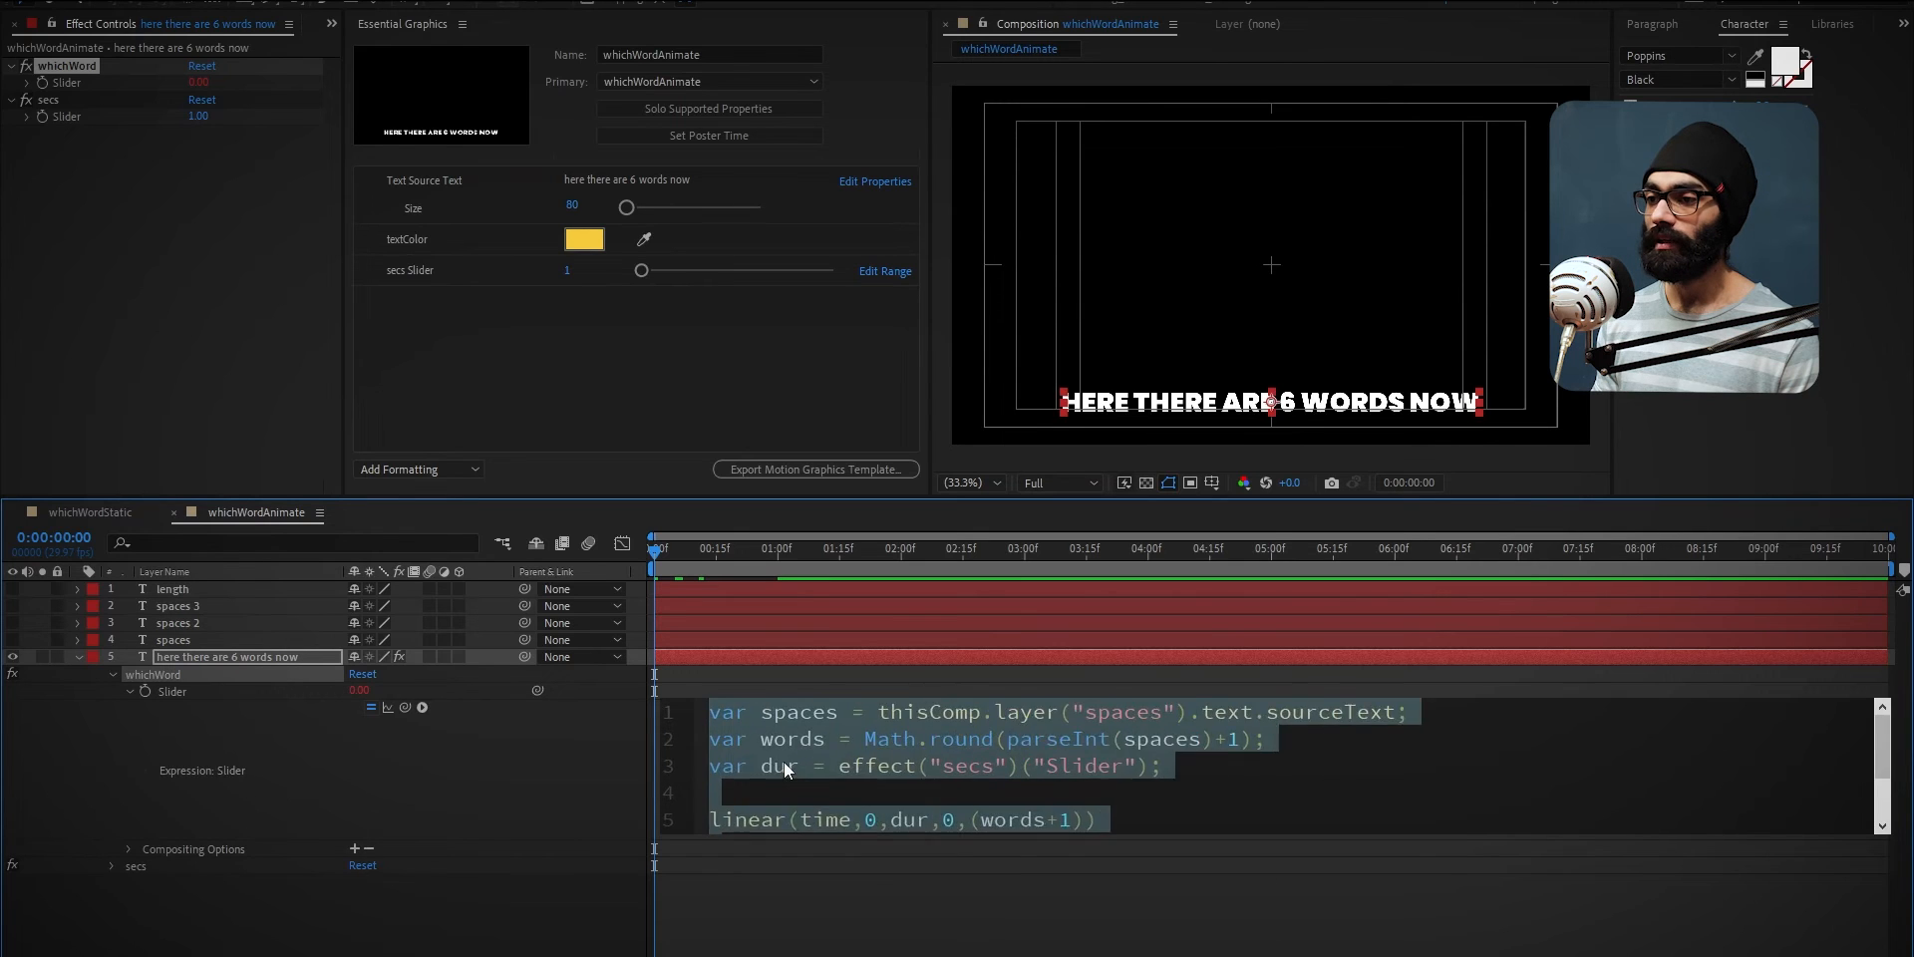
pyautogui.click(1325, 761)
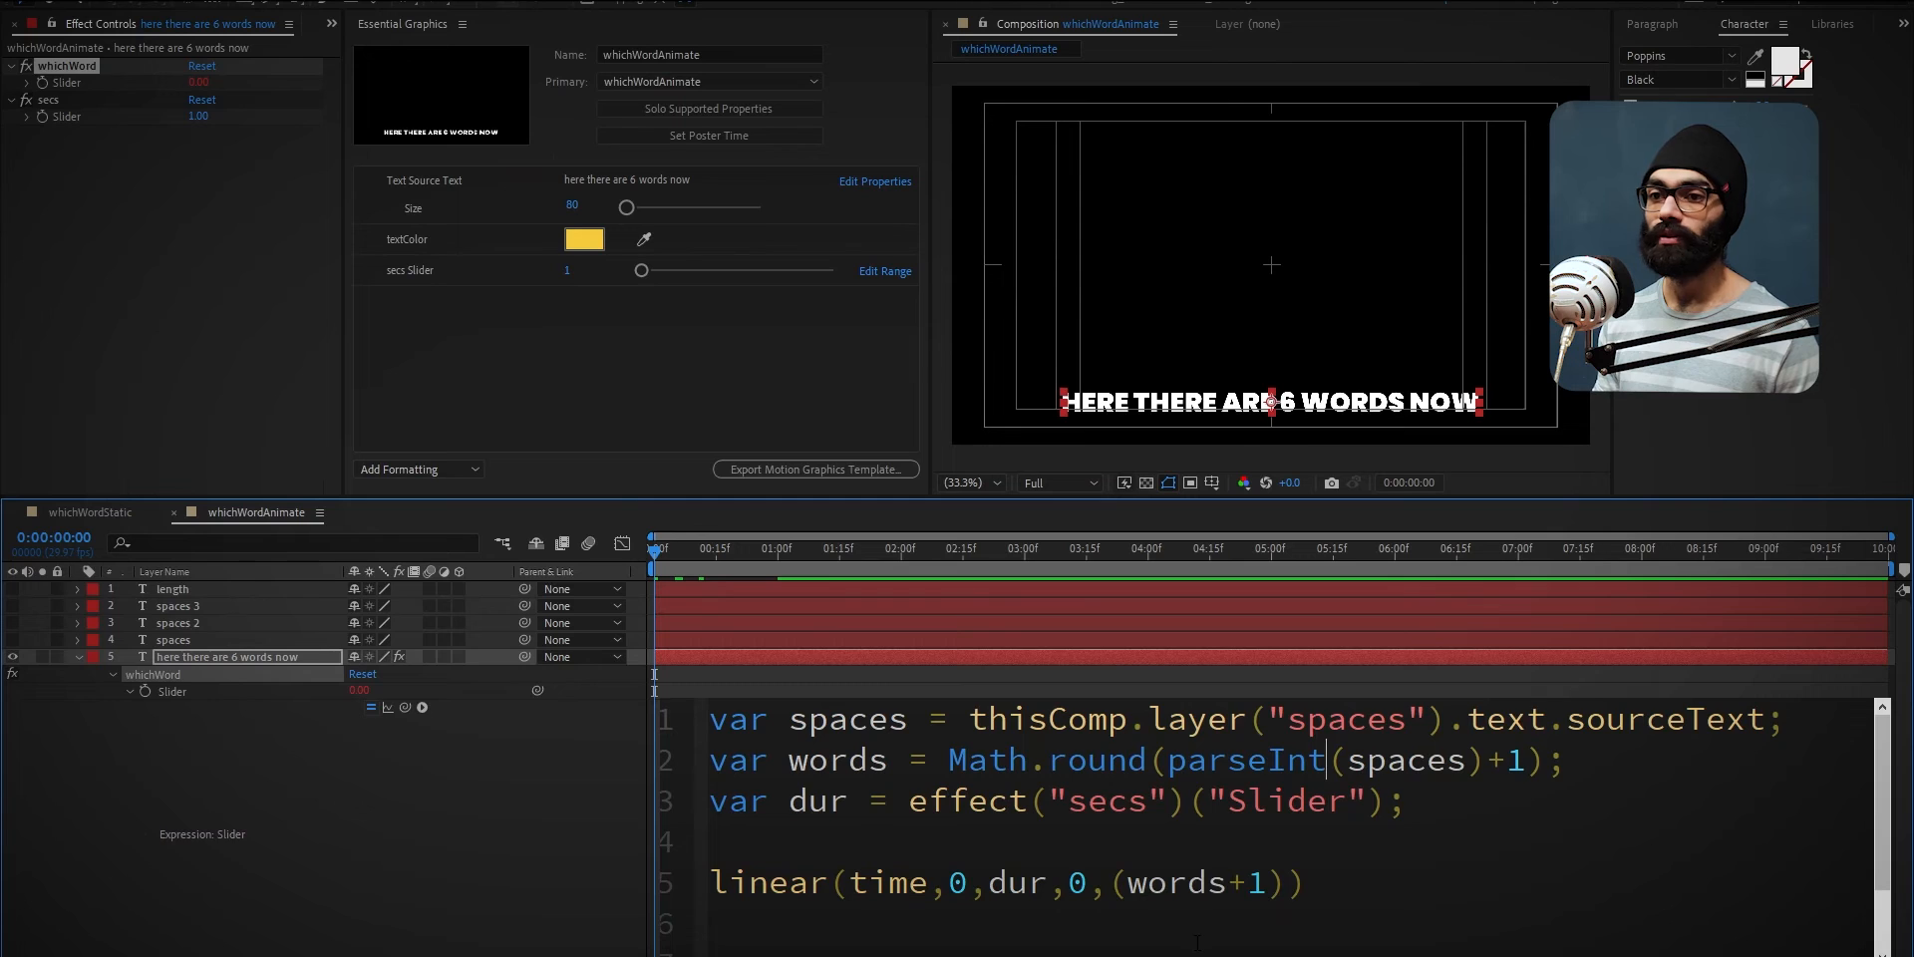
pyautogui.click(1436, 854)
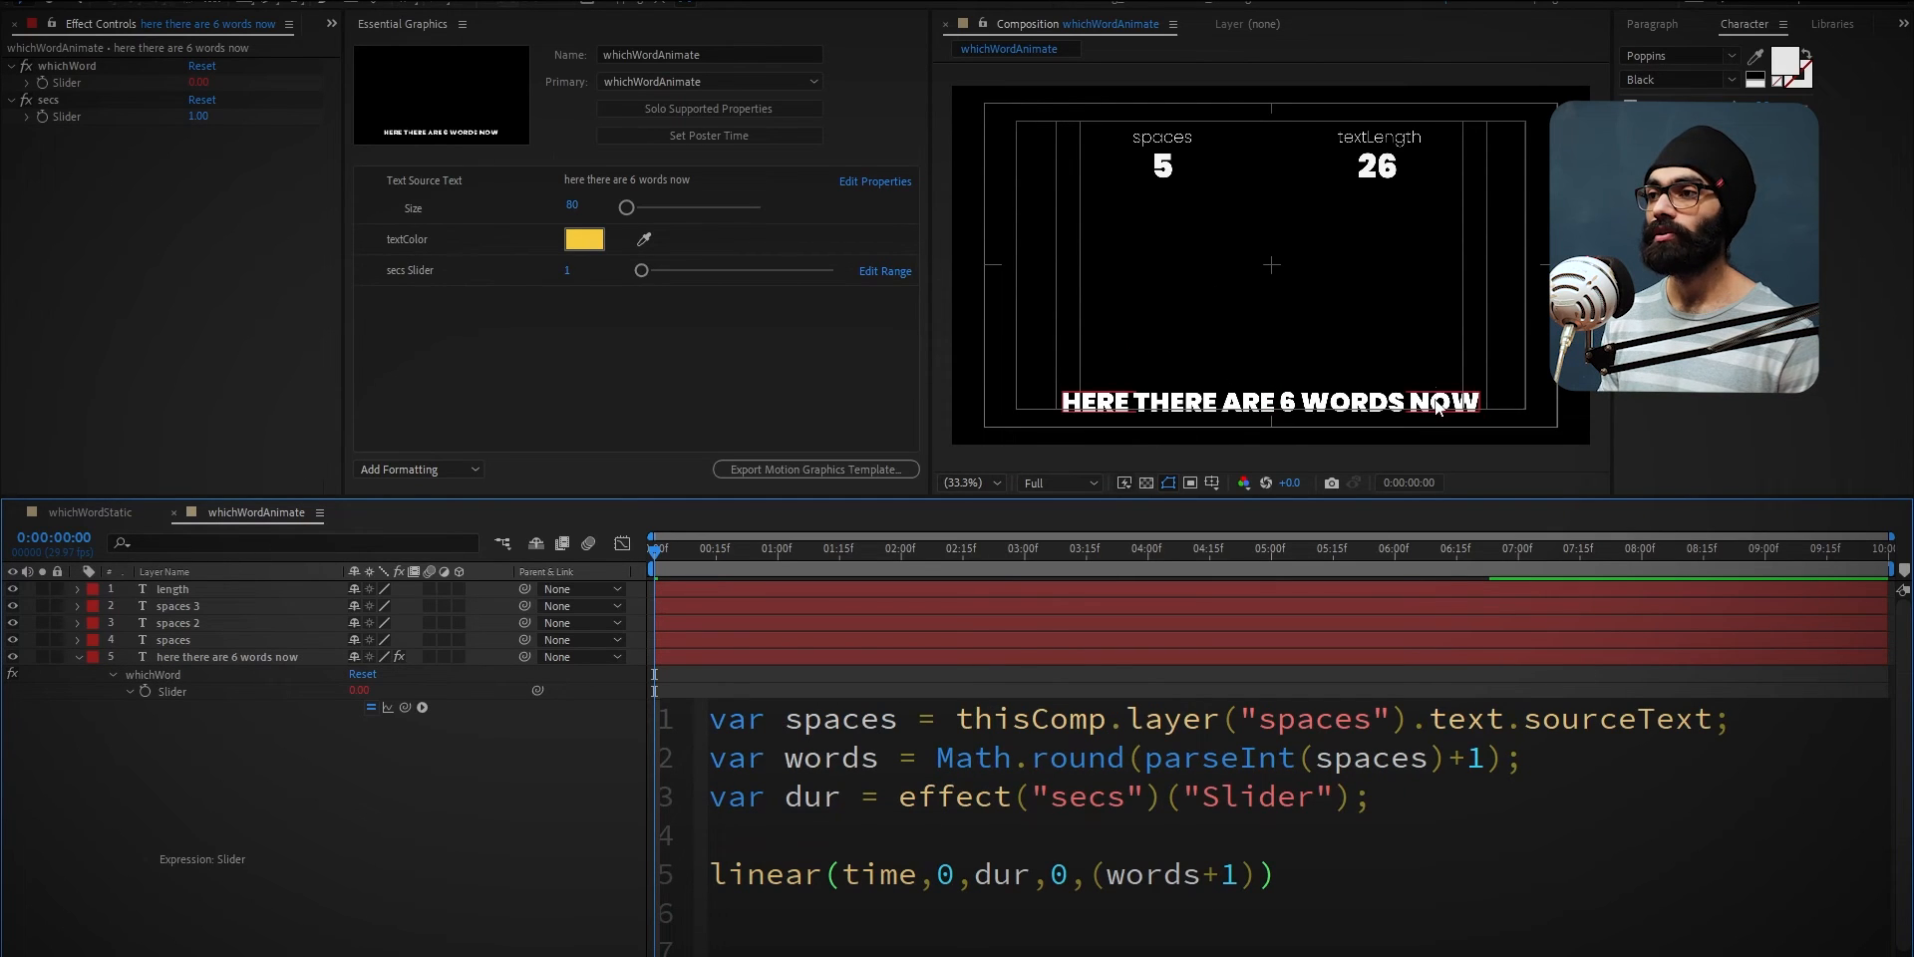
pyautogui.moveTo(1068, 758); pyautogui.dragTo(1239, 757)
pyautogui.click(1409, 757)
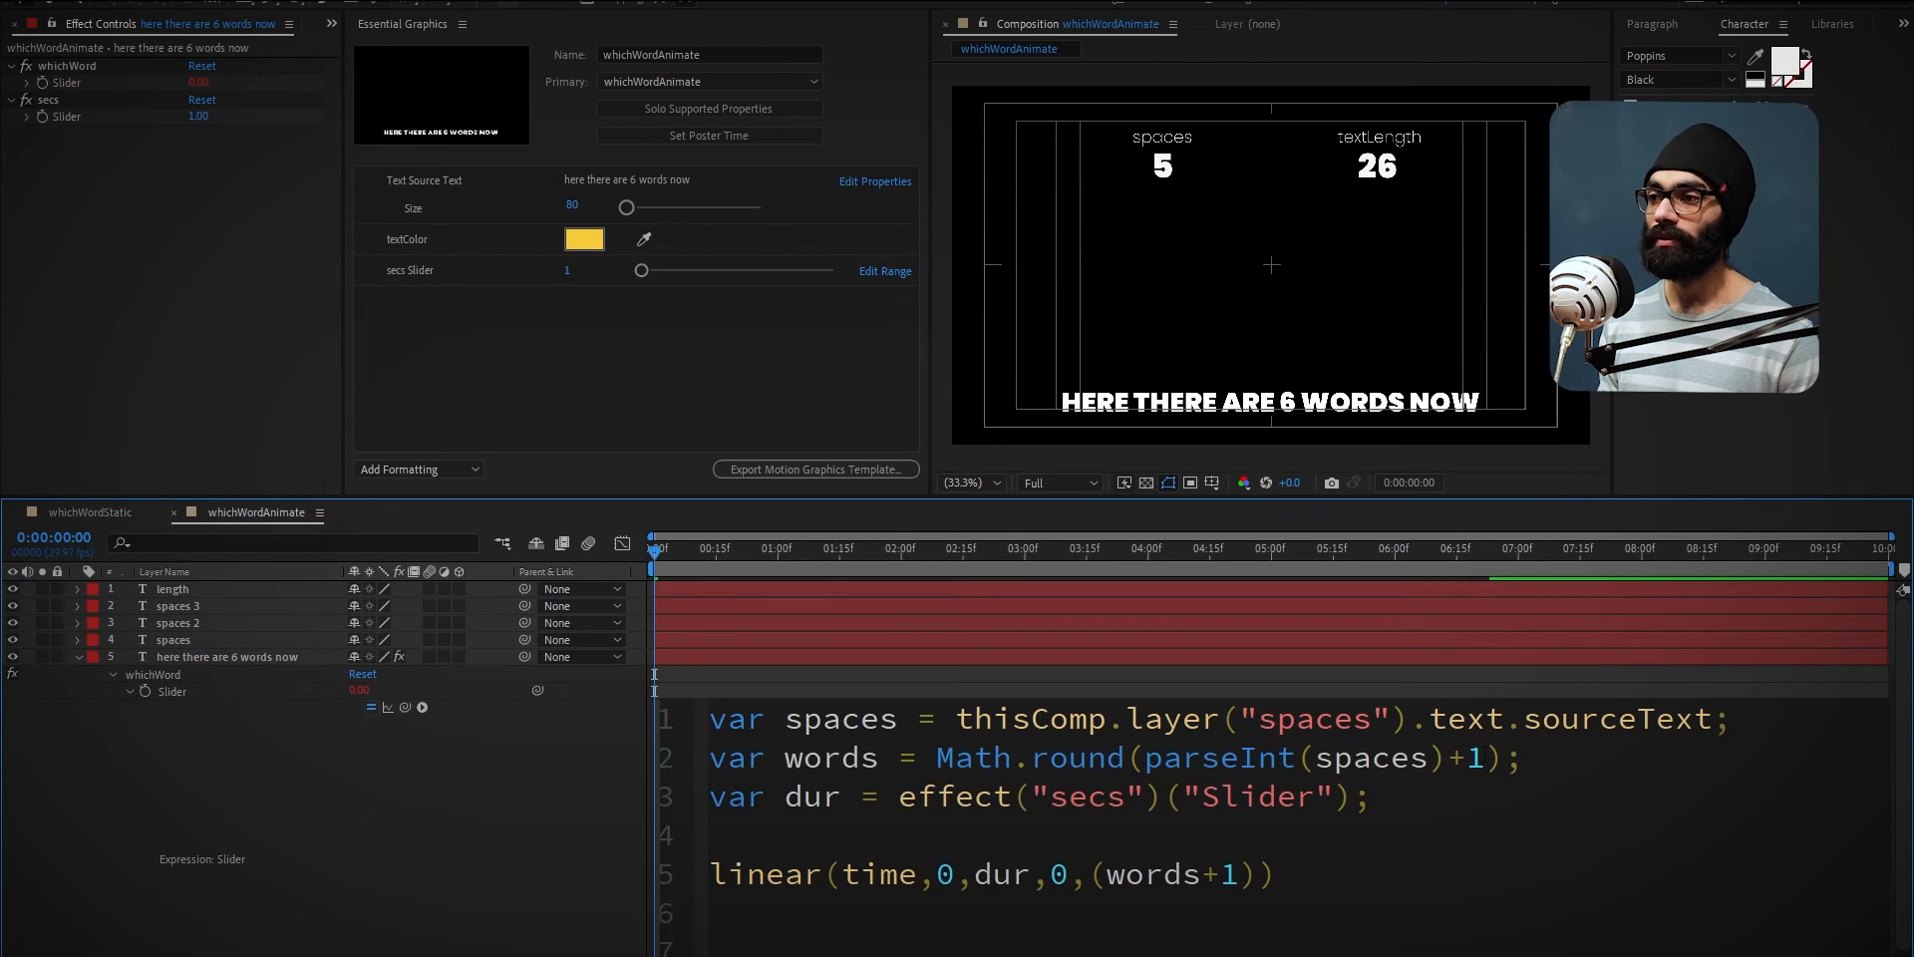
# Examine the dur variable and the linear() arguments of the whichWord Slider expression, highlighting words+1.
pyautogui.click(785, 797)
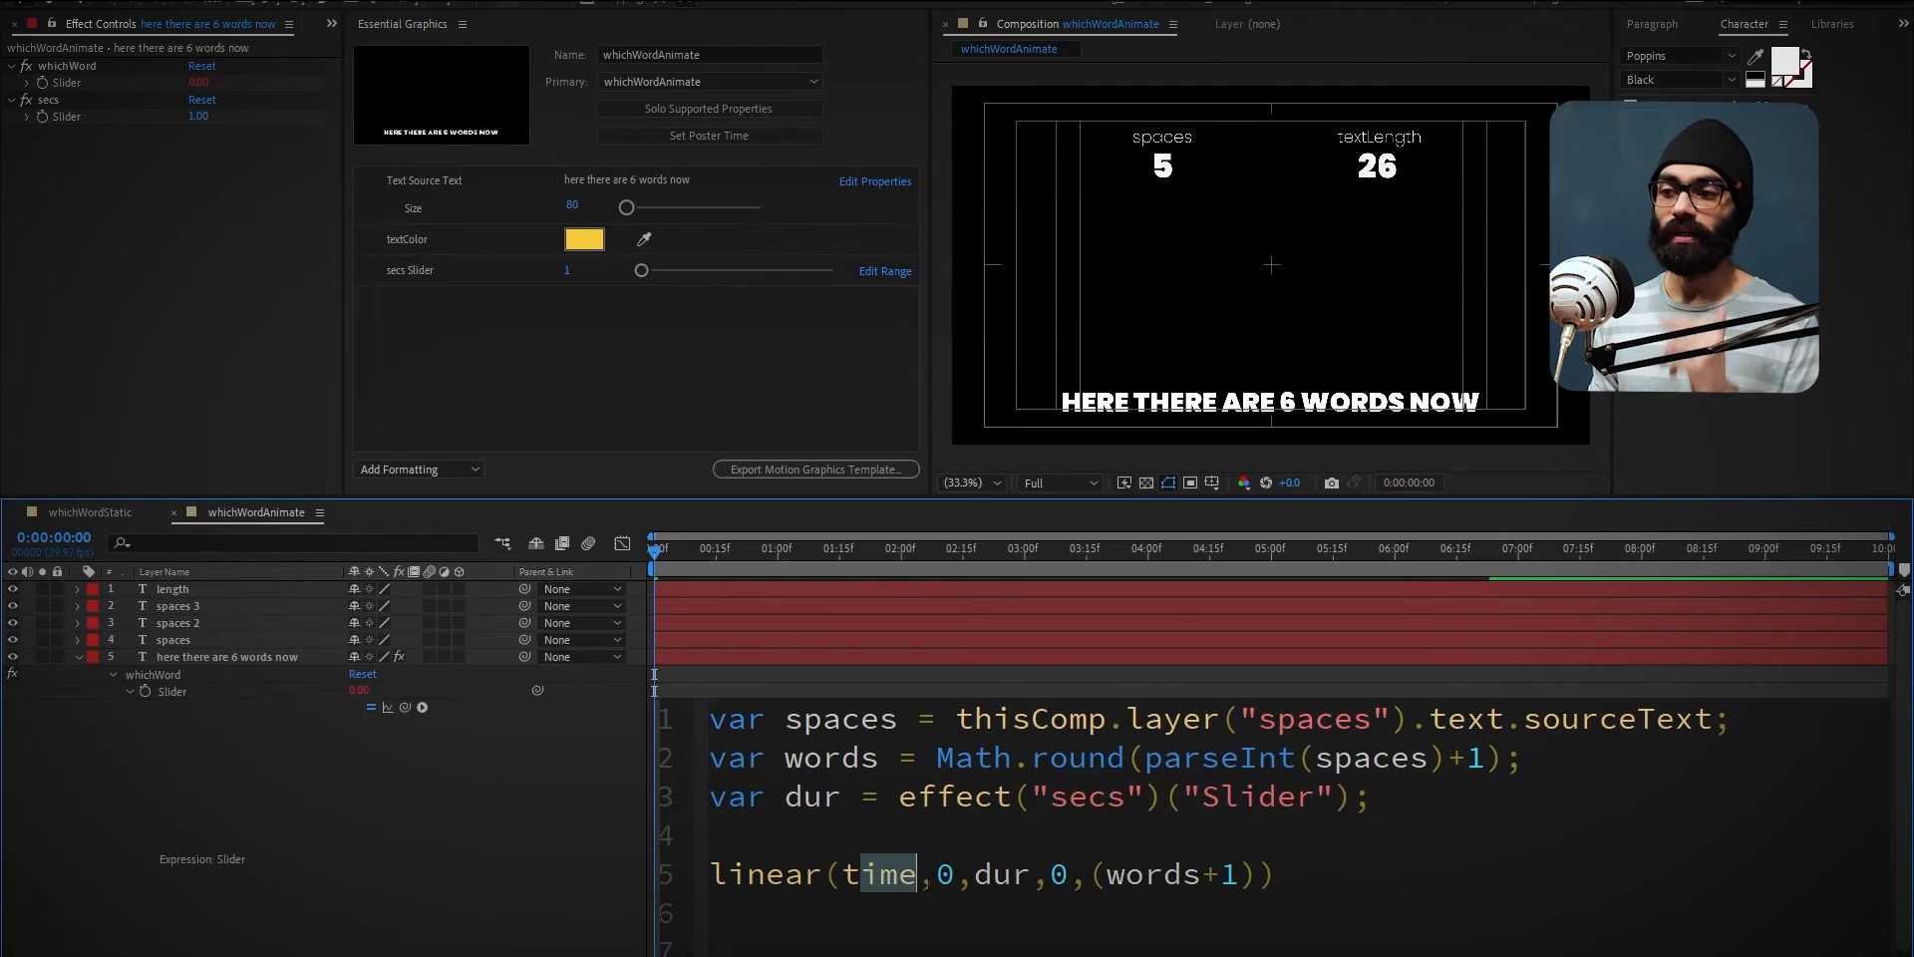
pyautogui.moveTo(919, 874); pyautogui.dragTo(929, 882)
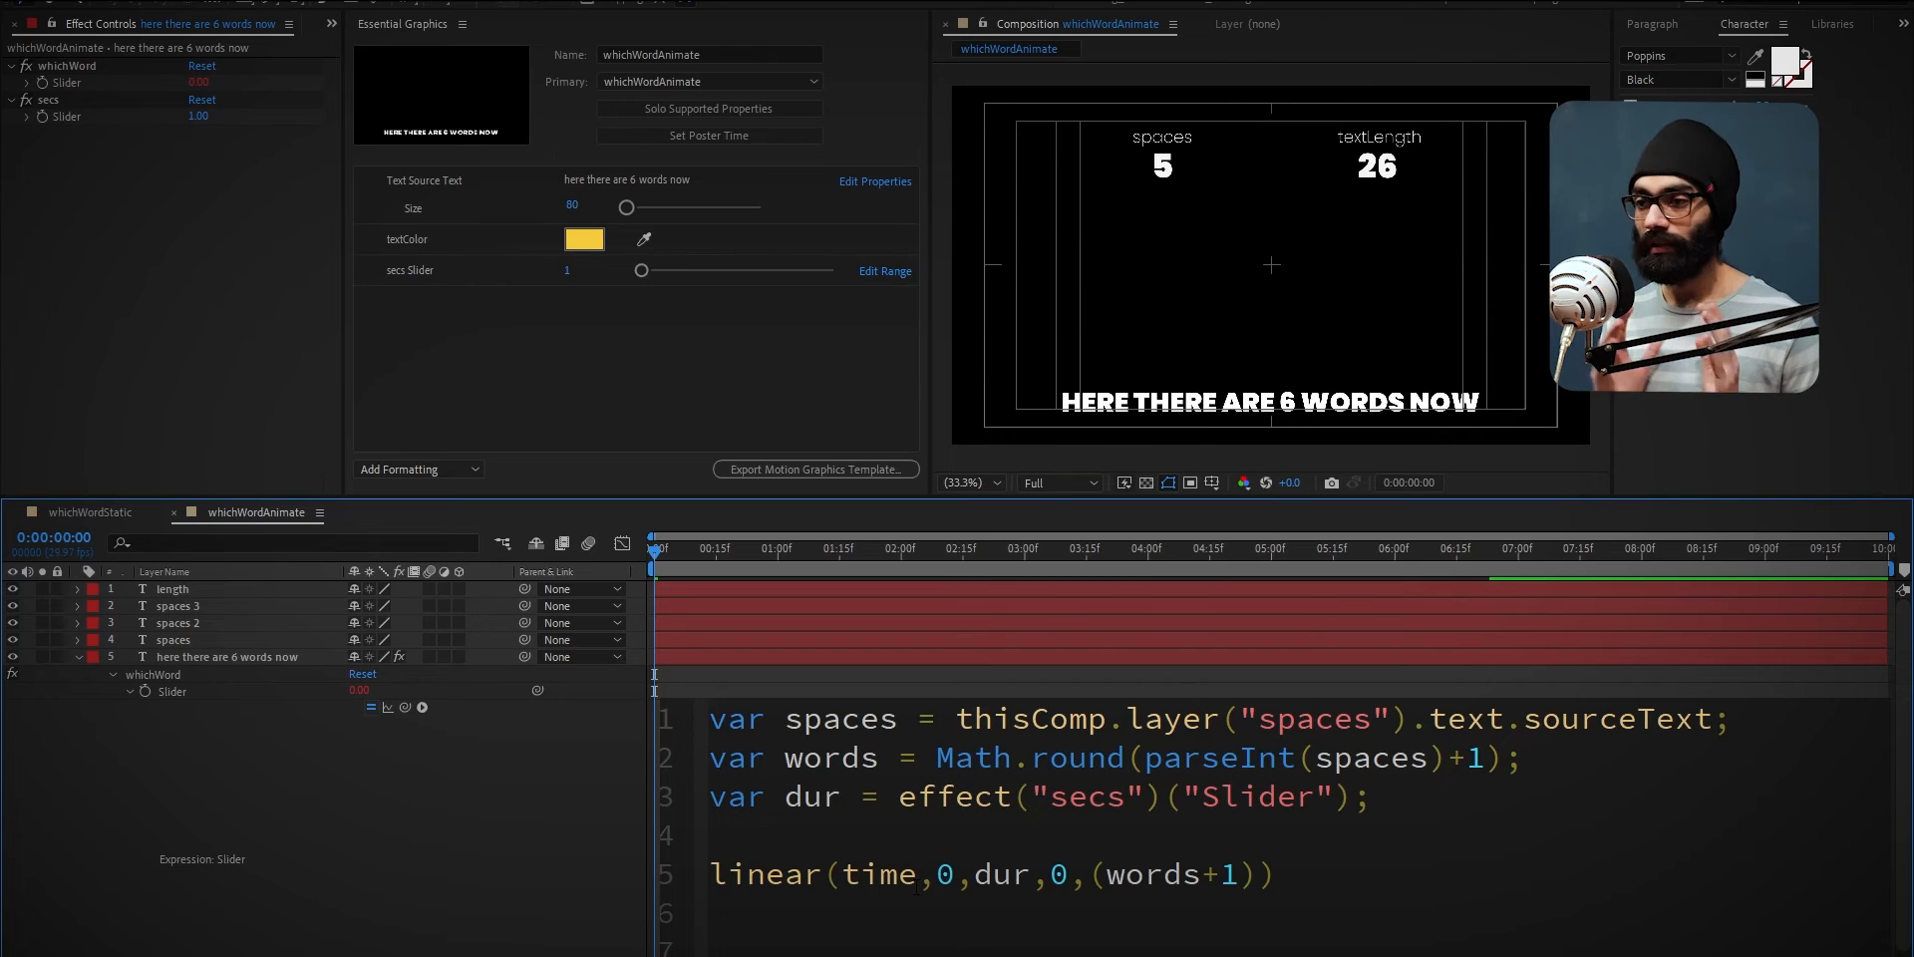
pyautogui.click(73, 662)
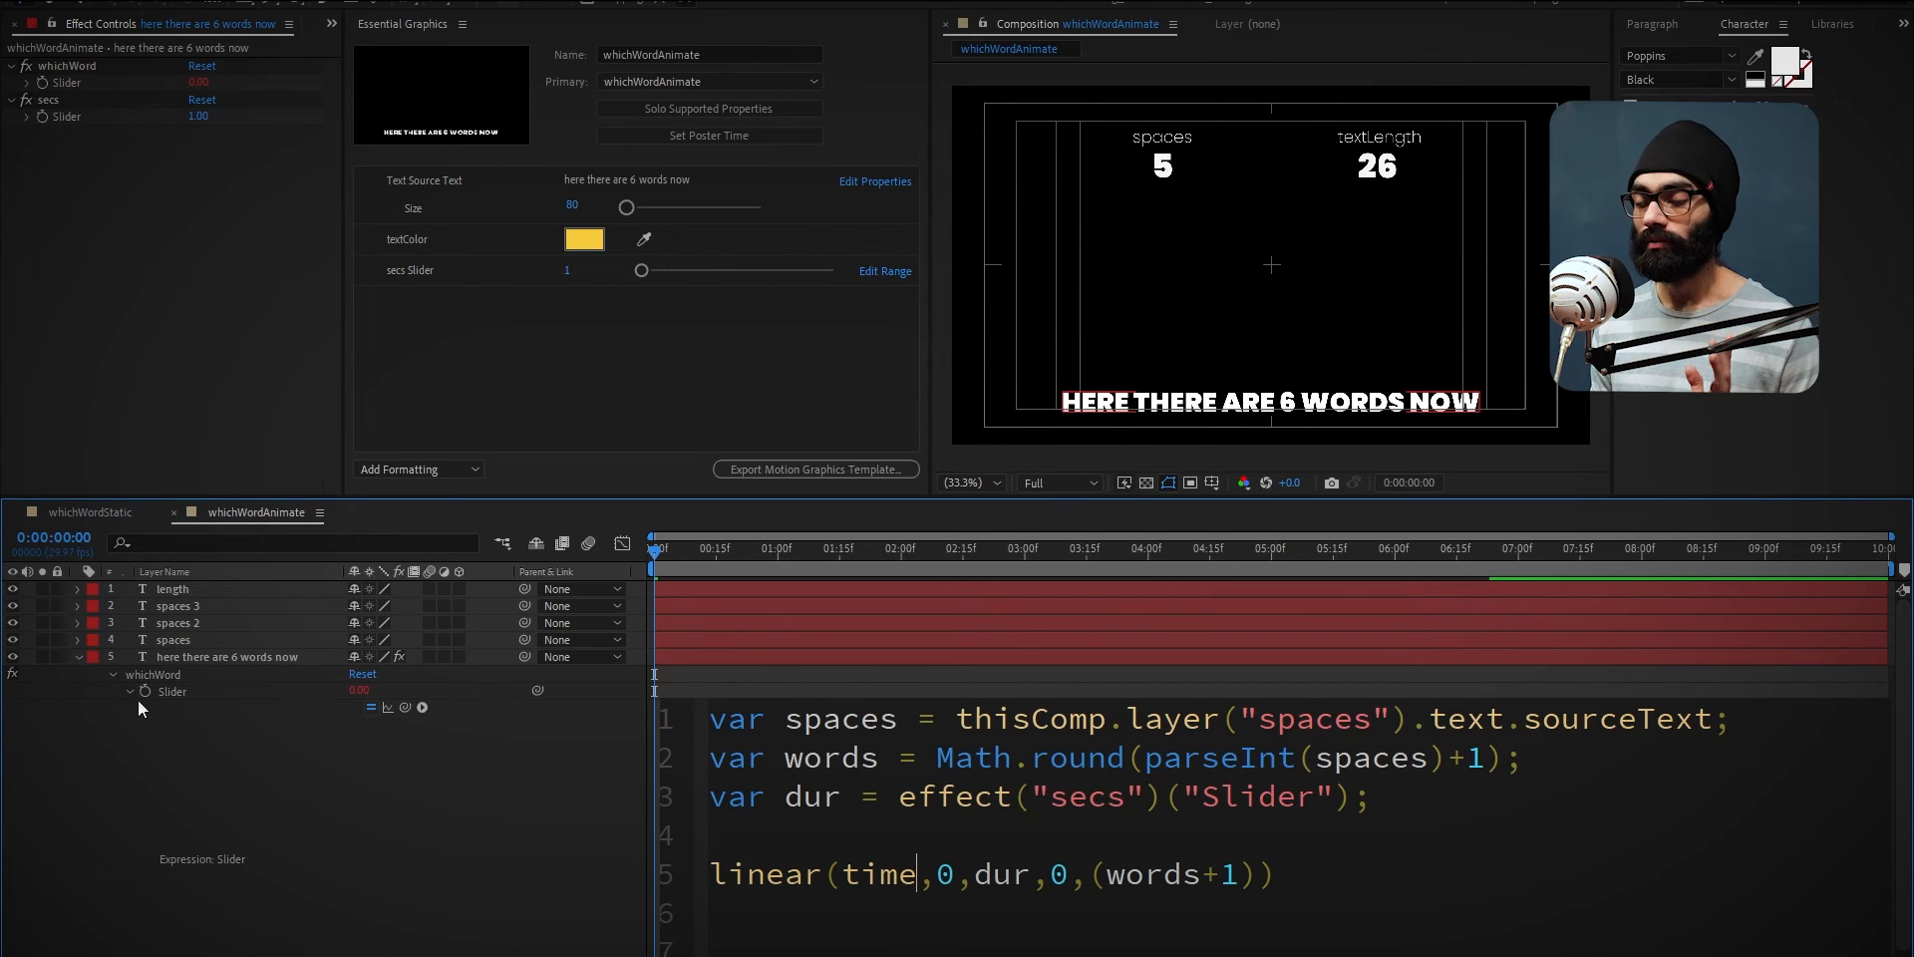
pyautogui.press('Right')
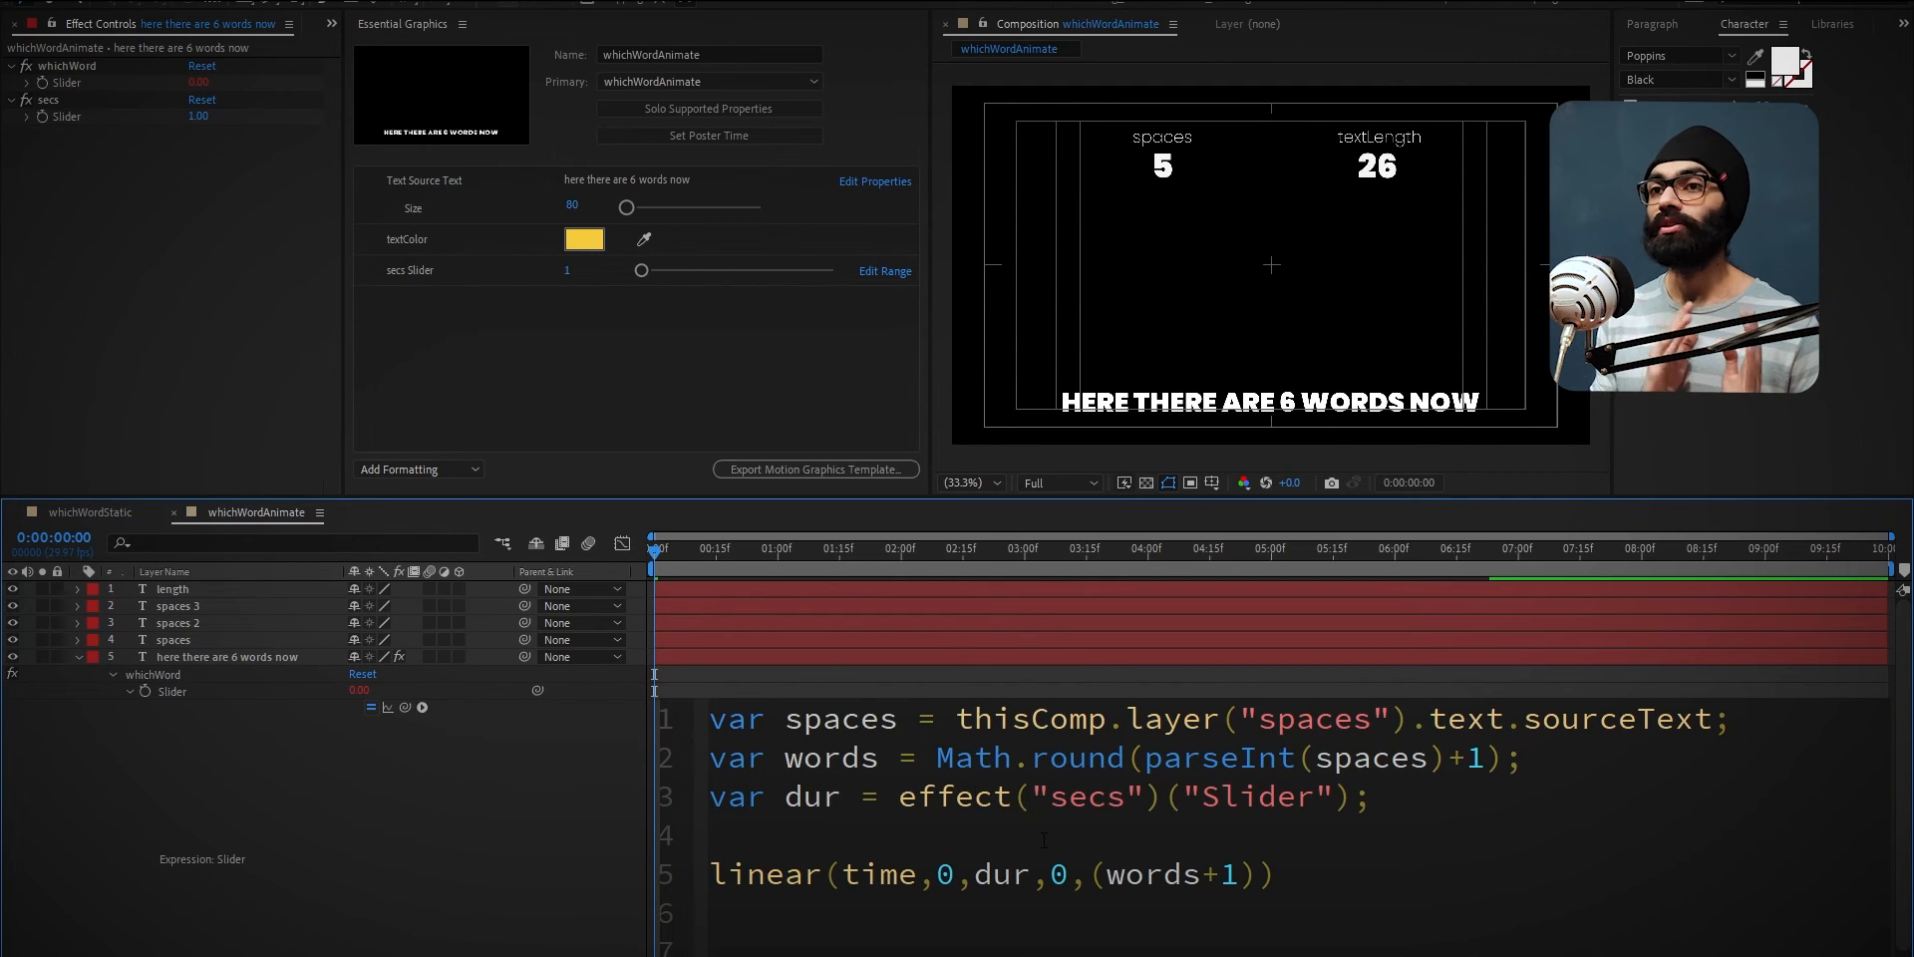
pyautogui.press('Right')
pyautogui.press('Right')
pyautogui.hotkey('shift', 'Right')
pyautogui.moveTo(1105, 875); pyautogui.dragTo(1238, 875)
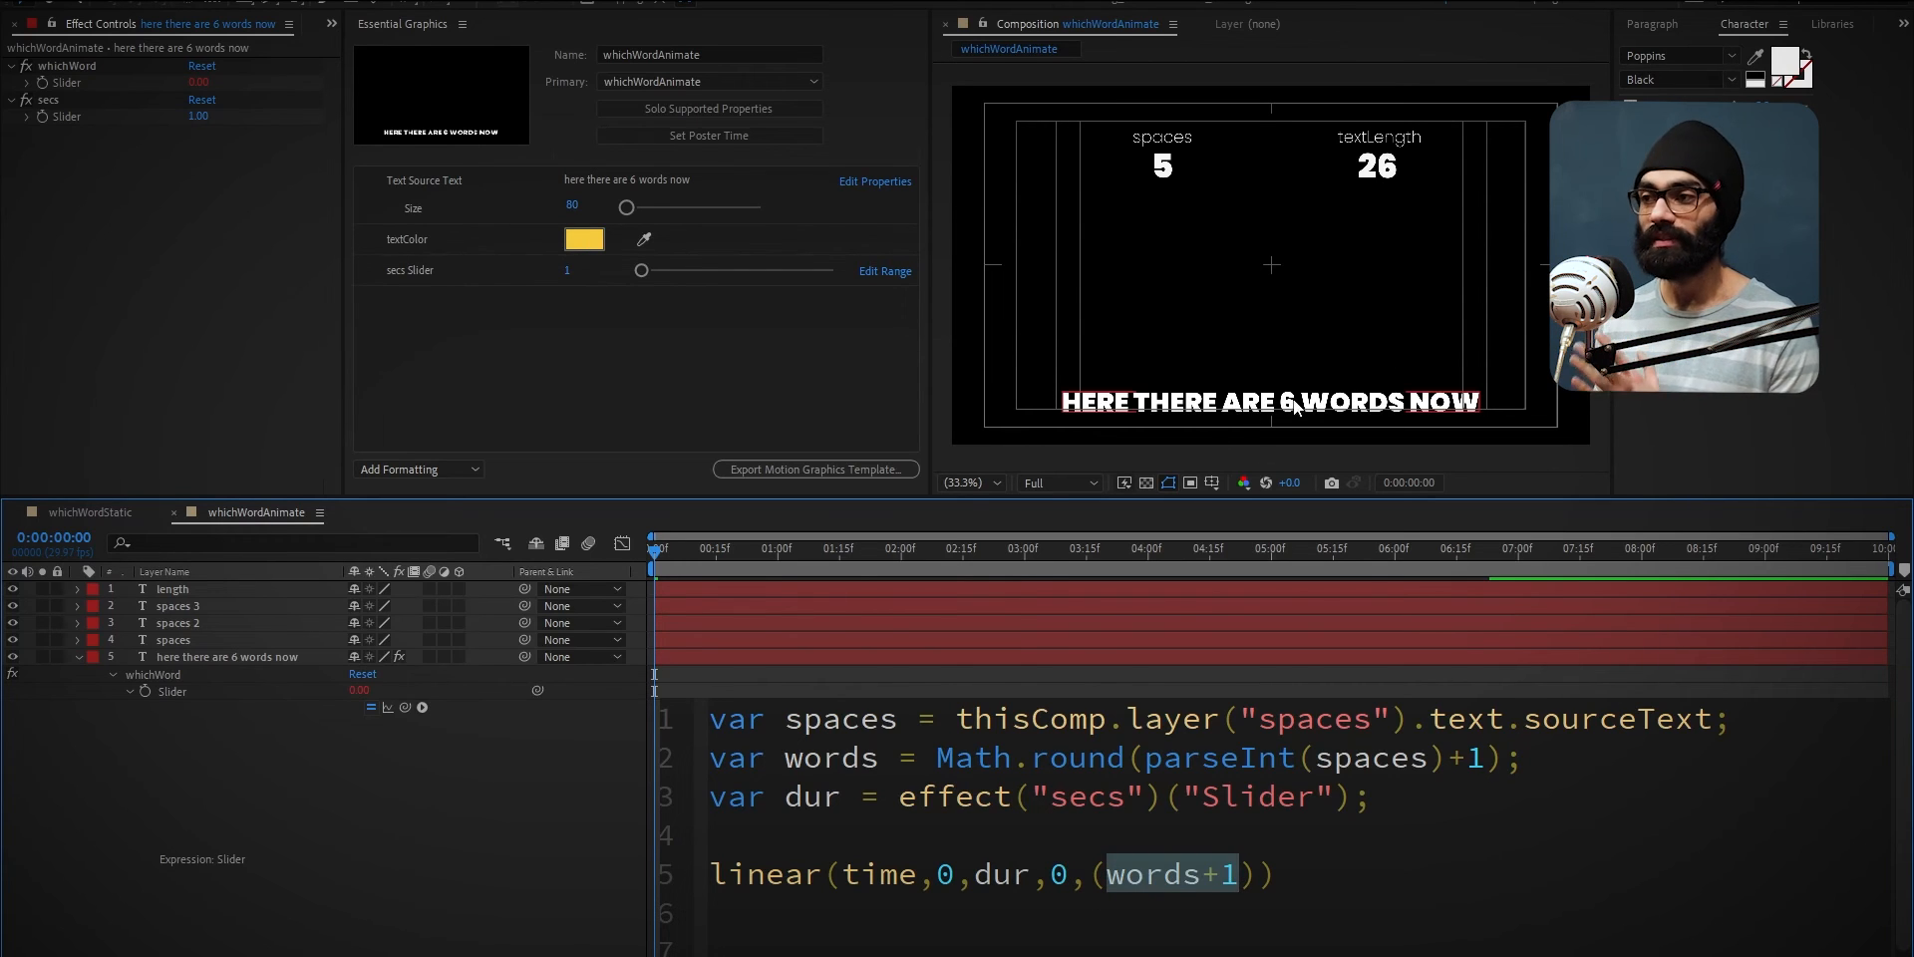
# Move the current time to 0:00:01:01 and compare the whichWord Slider value with its linear() expression.
pyautogui.moveTo(658, 561); pyautogui.dragTo(781, 559)
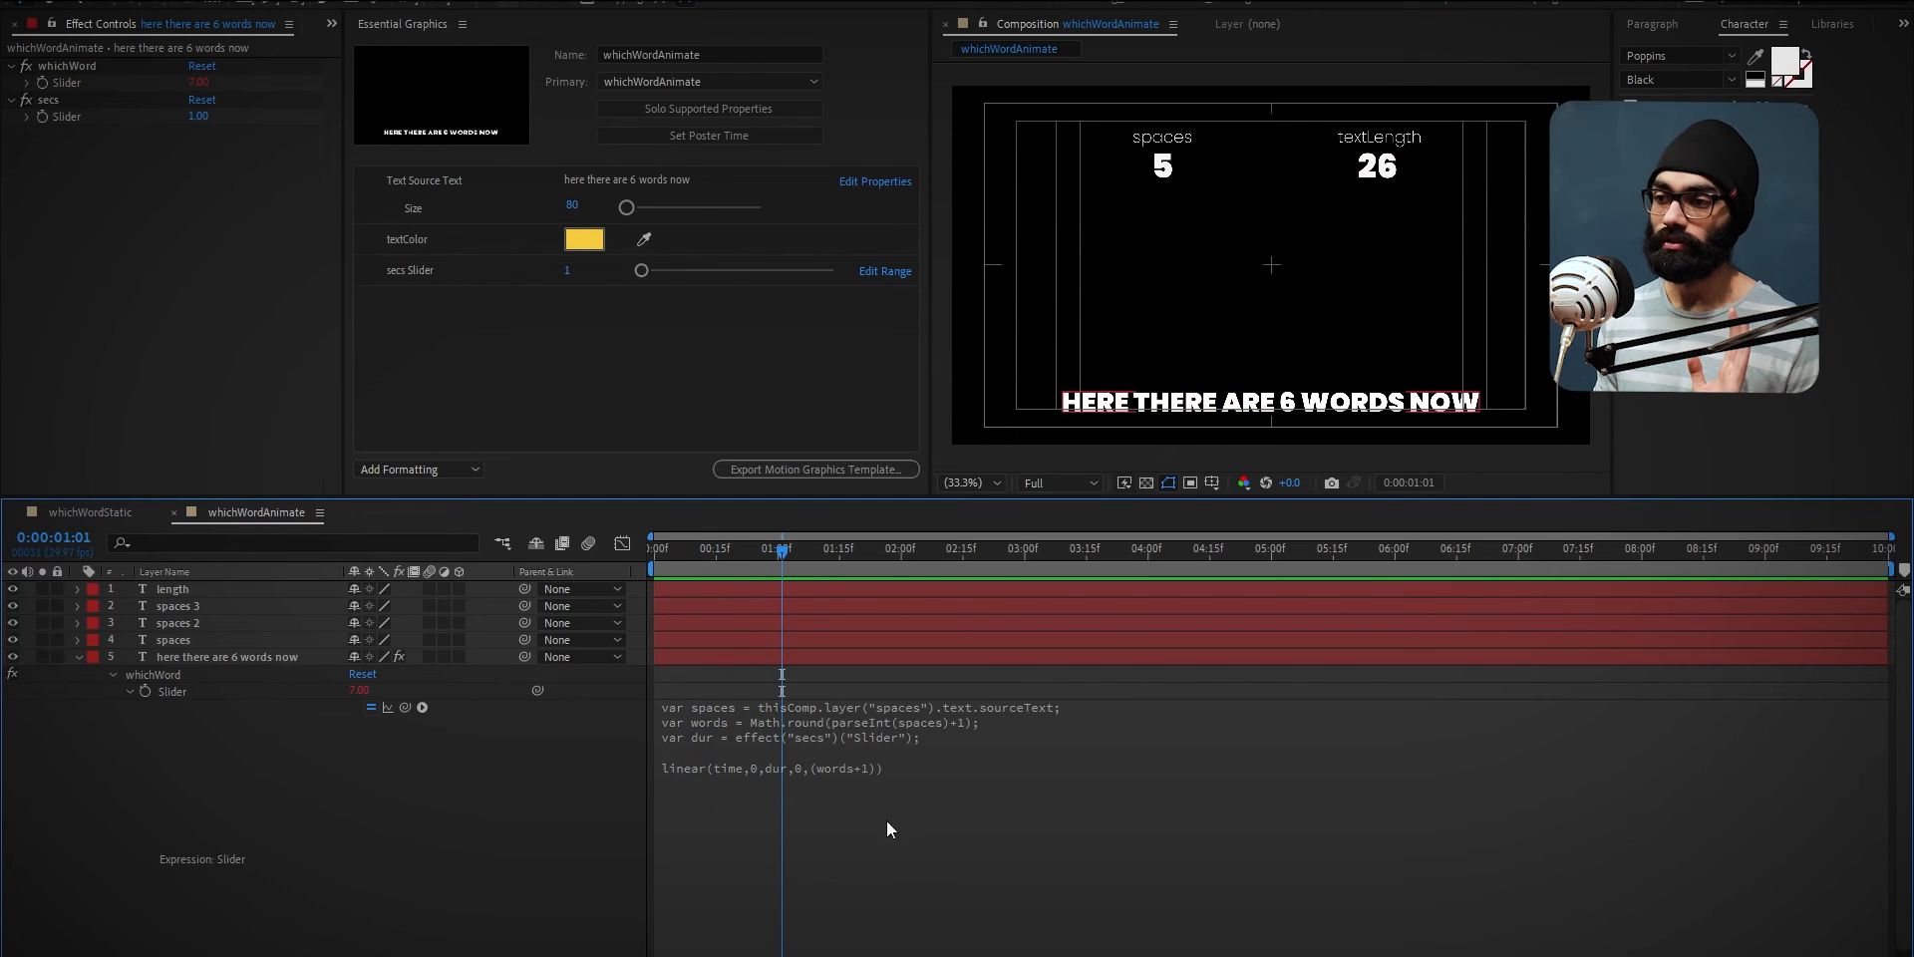
pyautogui.click(907, 768)
pyautogui.scroll(10, 897, 756)
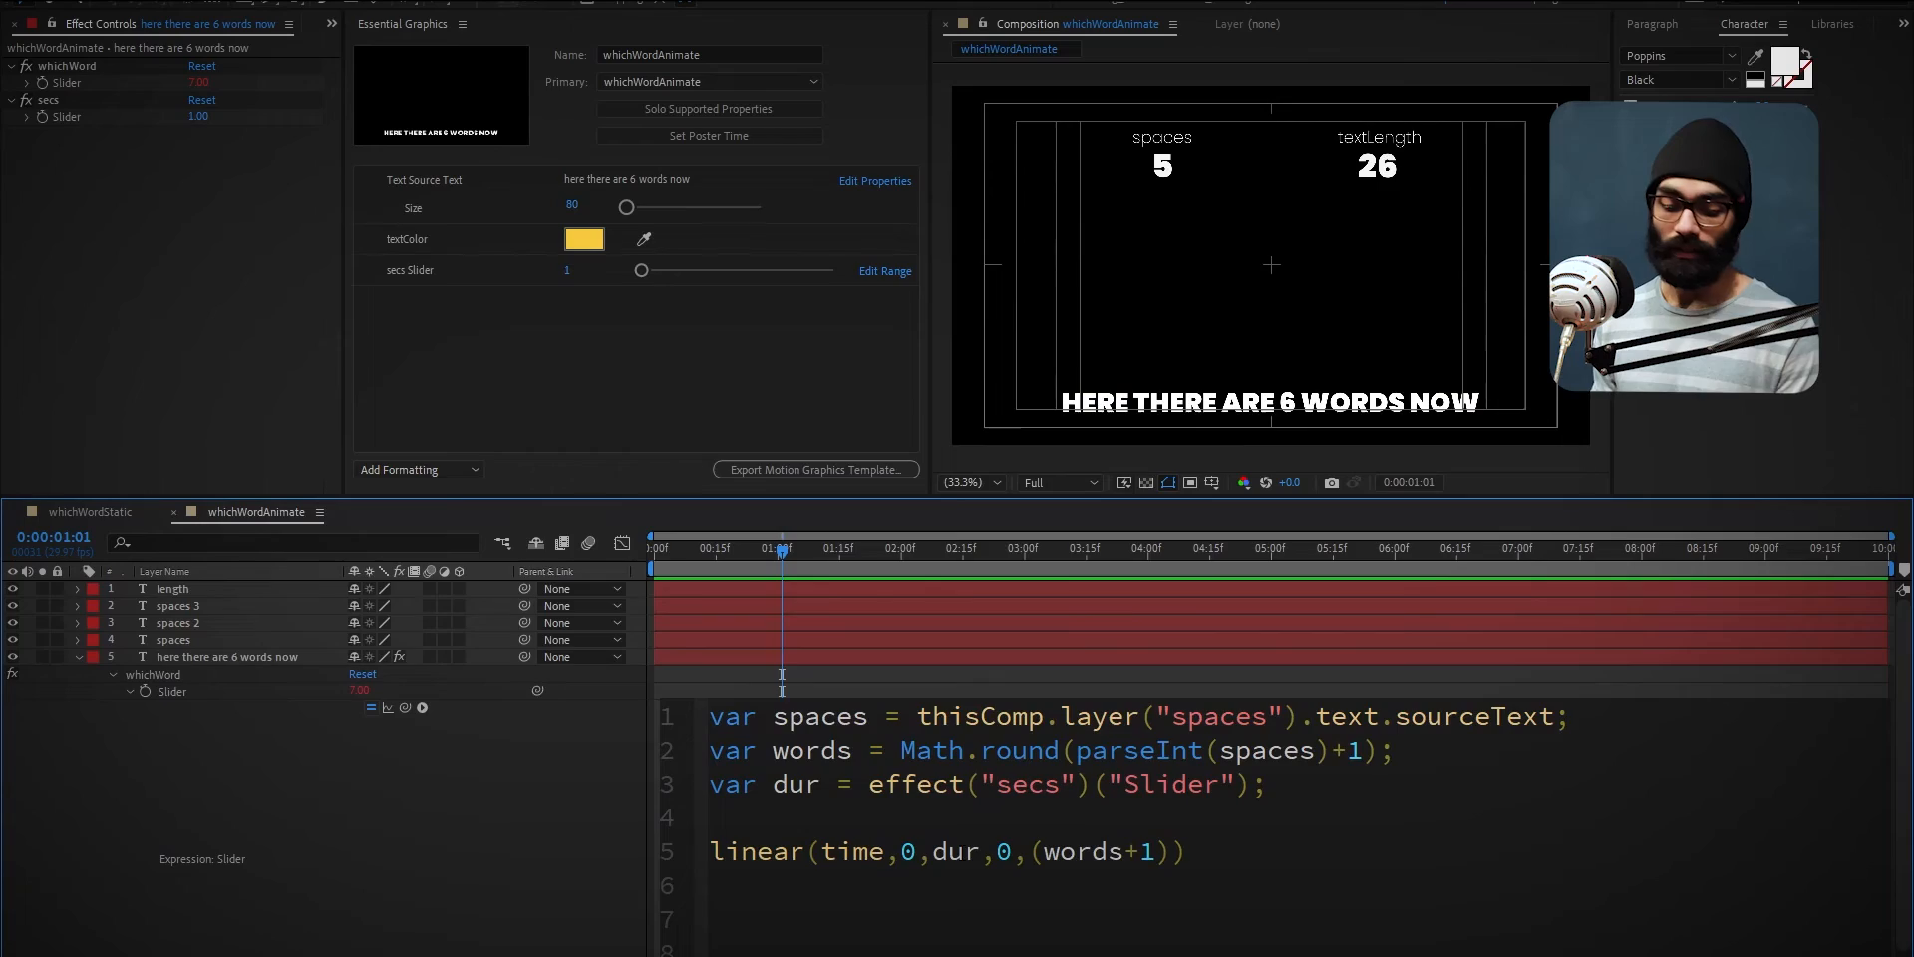
# Switch to Premiere Pro and preview the whichWordAnimate clip's highlighted word at 00;00;12;25 on the main sequence.
pyautogui.hotkey('alt', 'Tab')
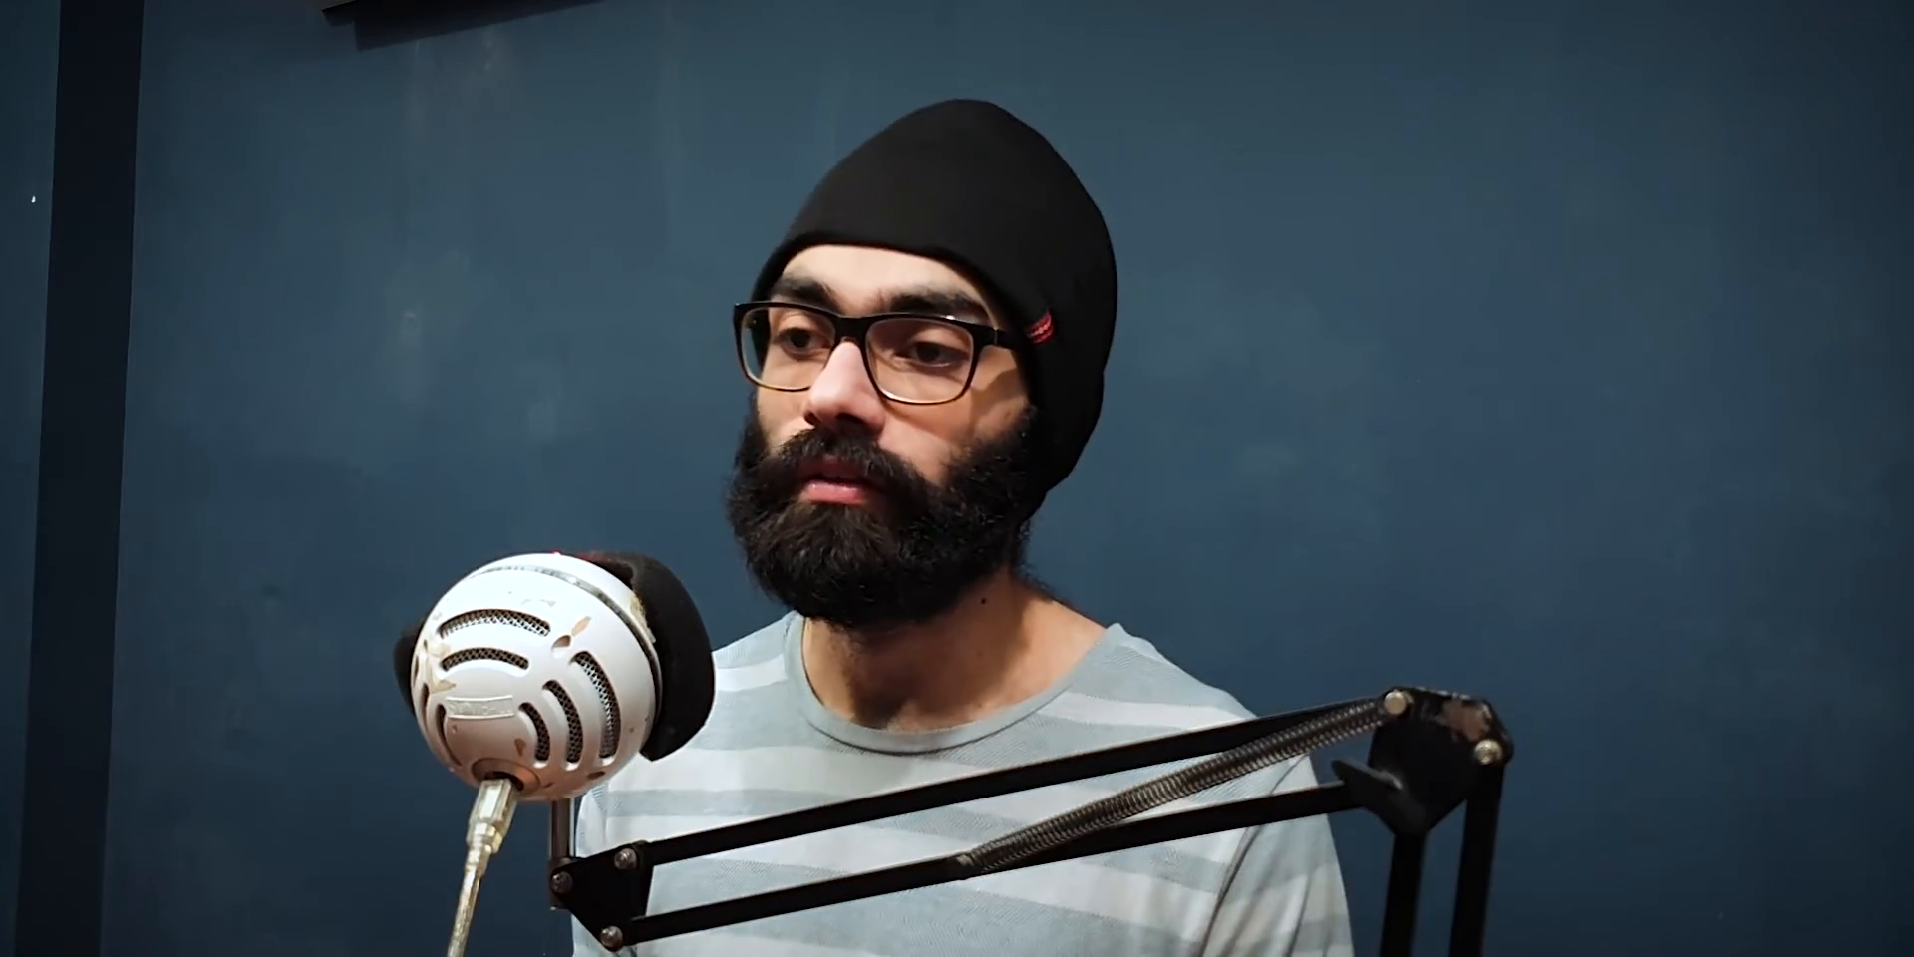
pyautogui.hotkey('alt', 'Tab')
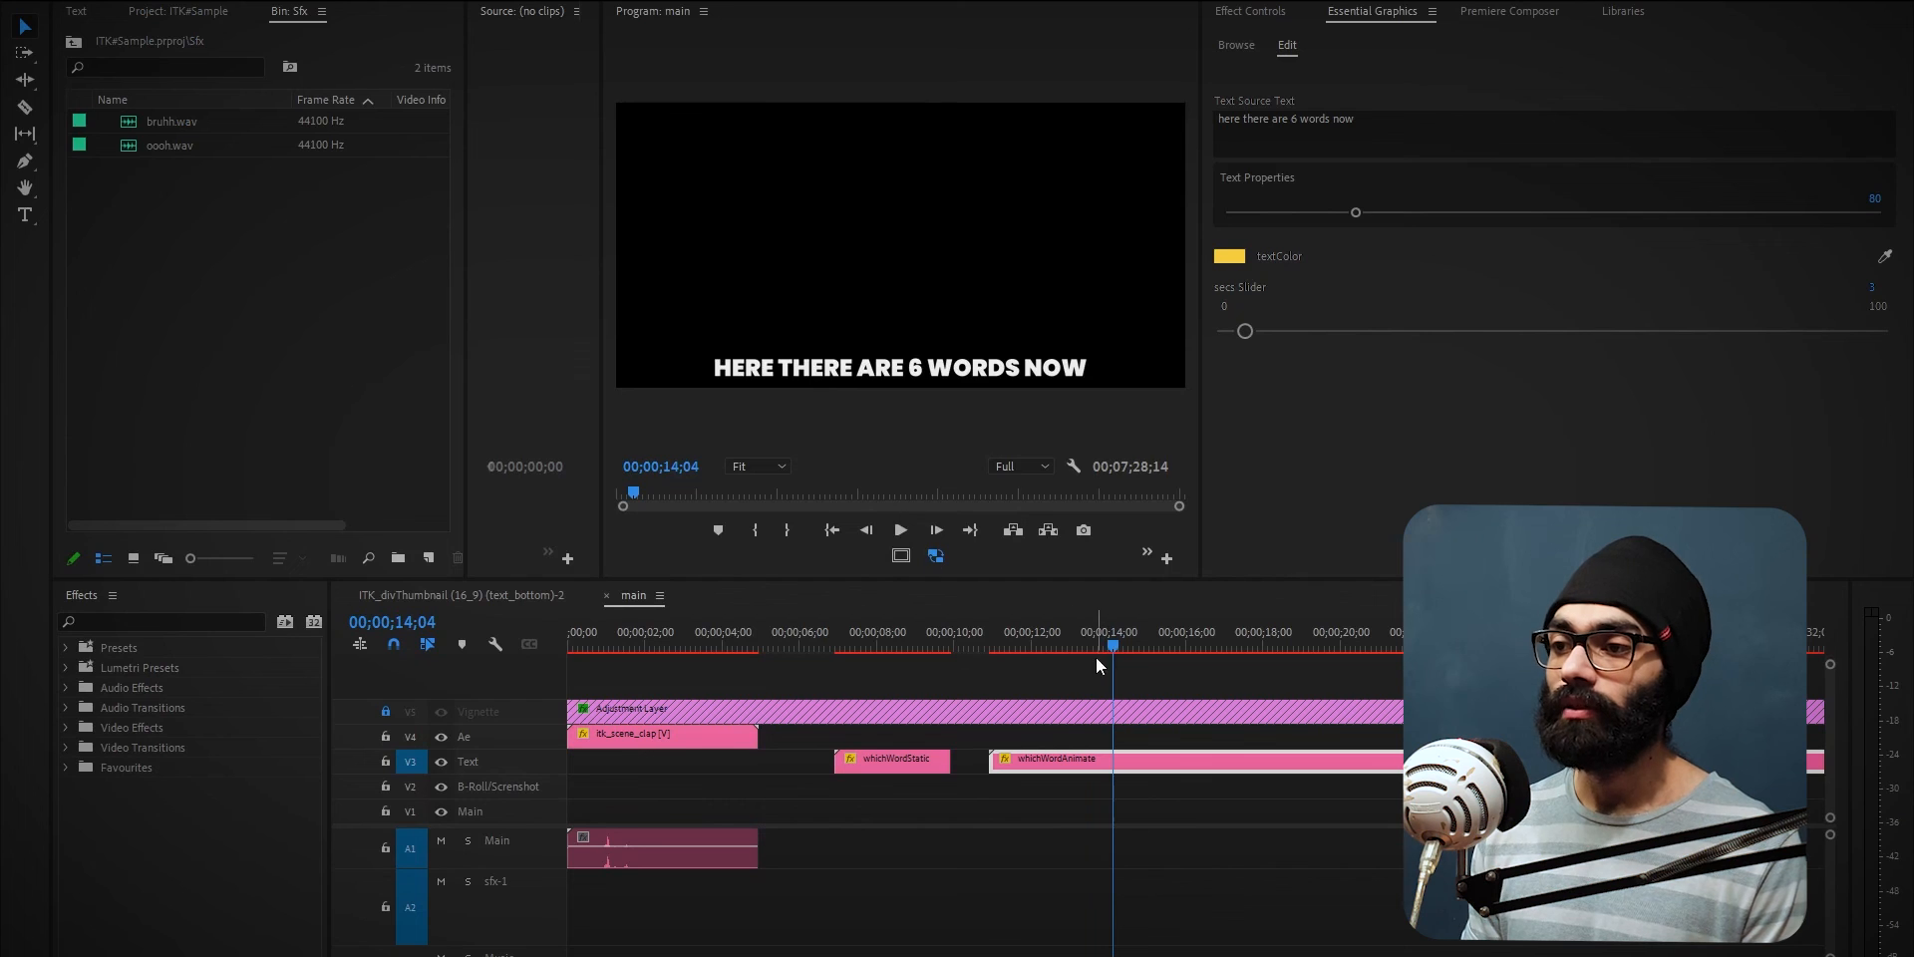
pyautogui.click(1056, 650)
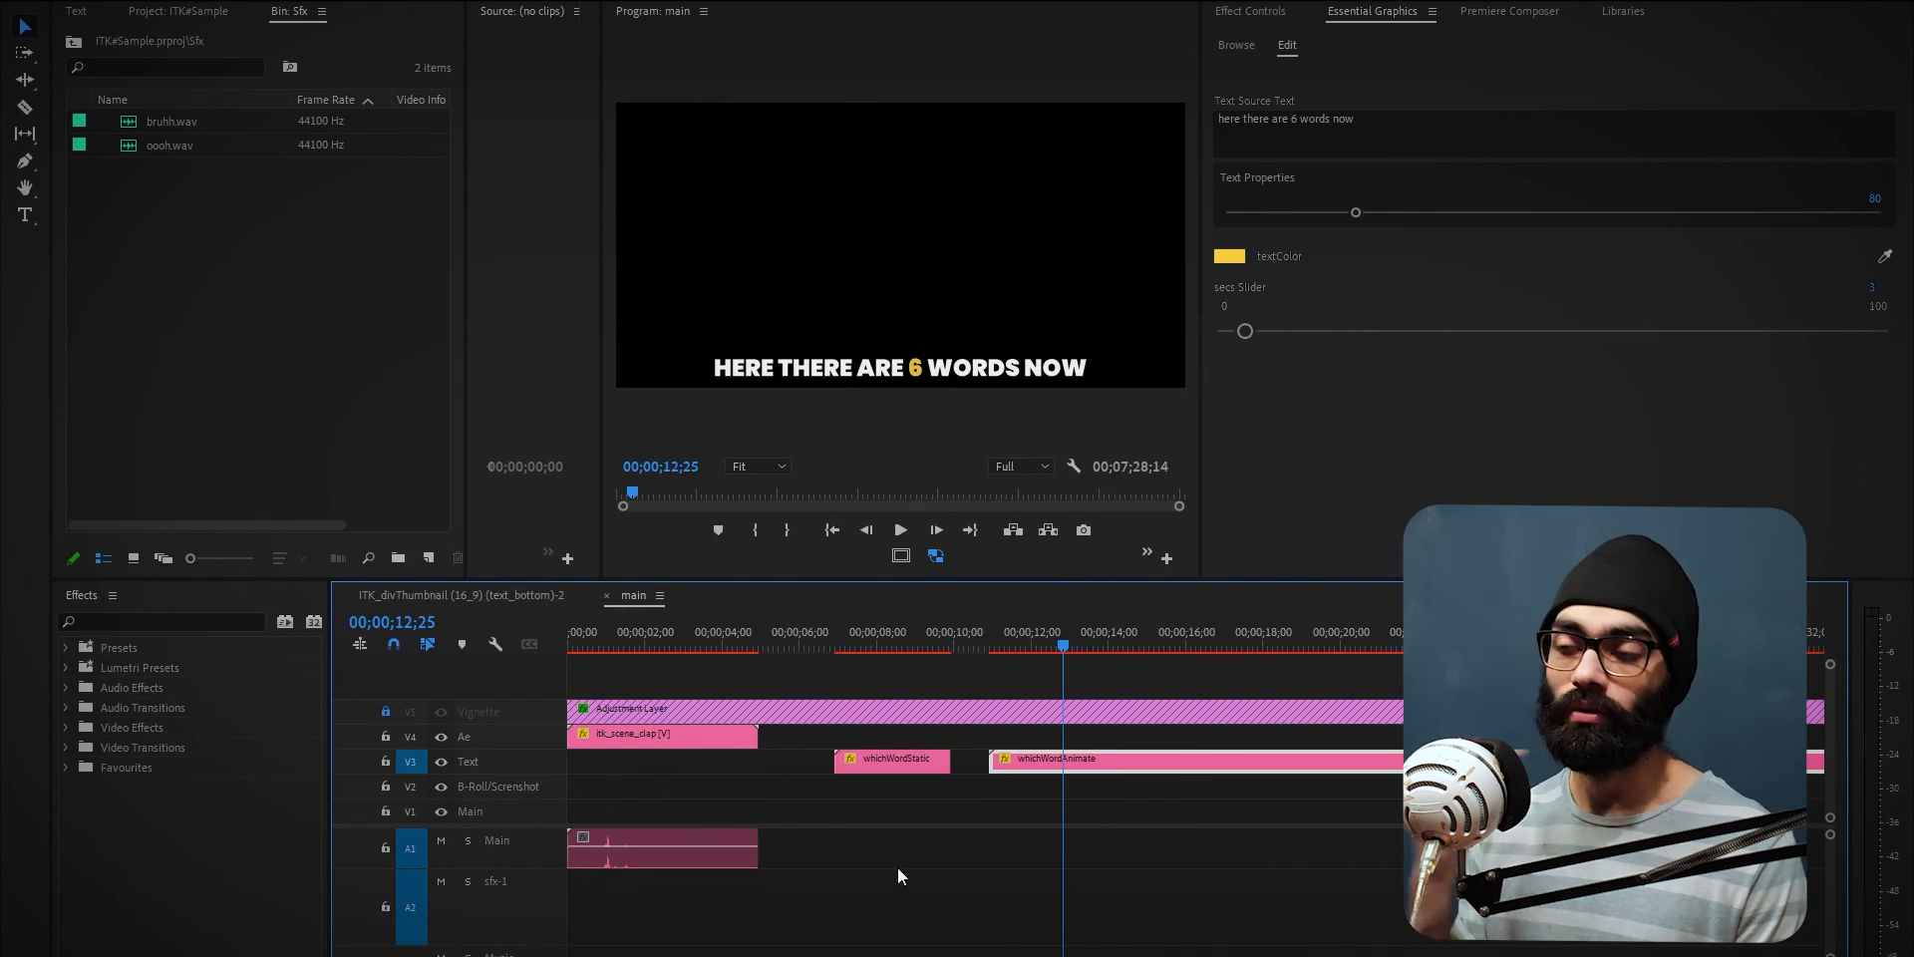